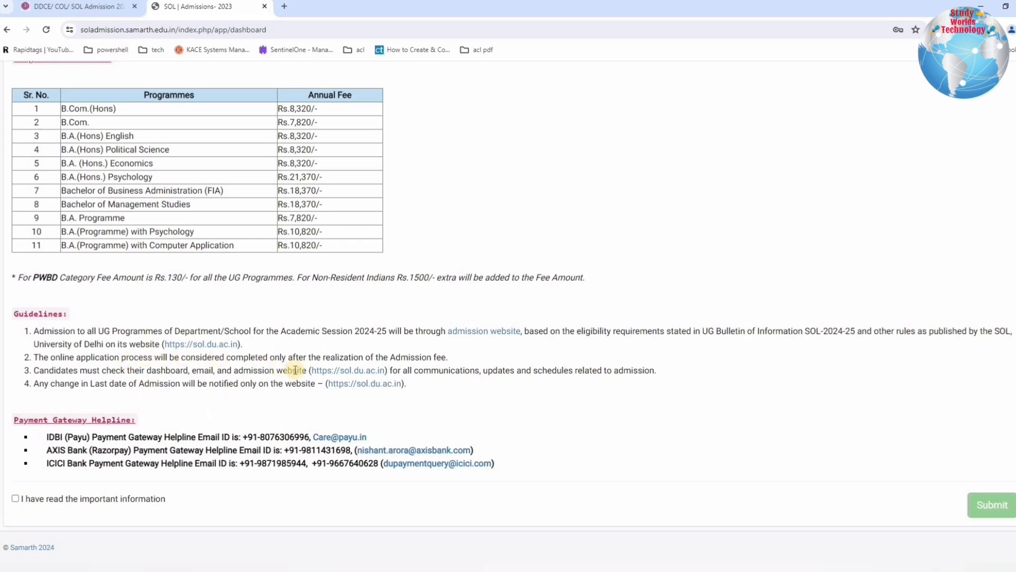
Step: Confirm the important information has been read and submit it to begin the Personal Details form
click(16, 498)
click(988, 503)
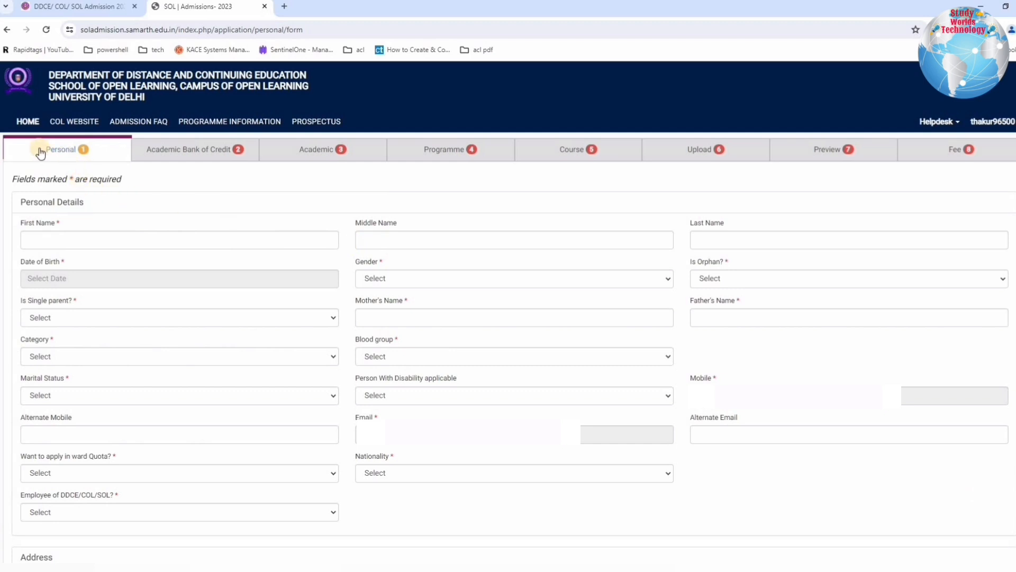
drag(85, 149, 238, 158)
drag(180, 184, 19, 180)
click(60, 240)
Step: Set gender to Female and answer No to the orphan and single-parent questions
click(53, 277)
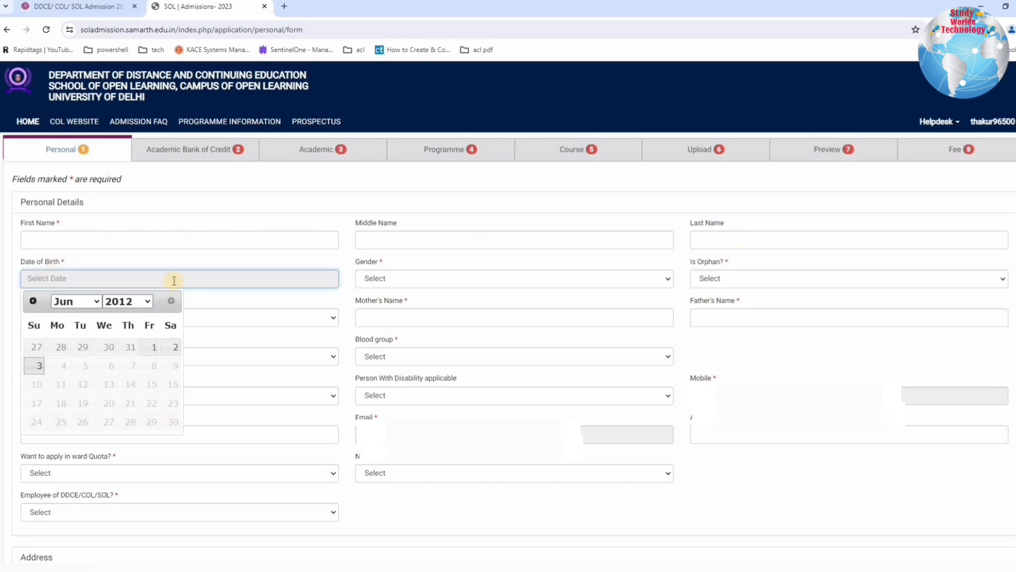
click(434, 279)
click(434, 278)
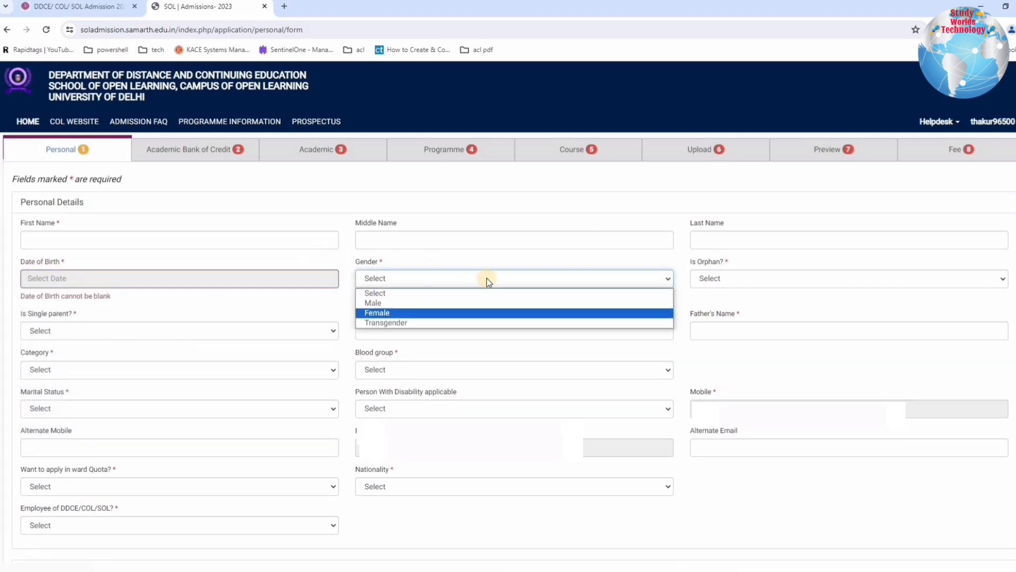
click(487, 312)
click(741, 276)
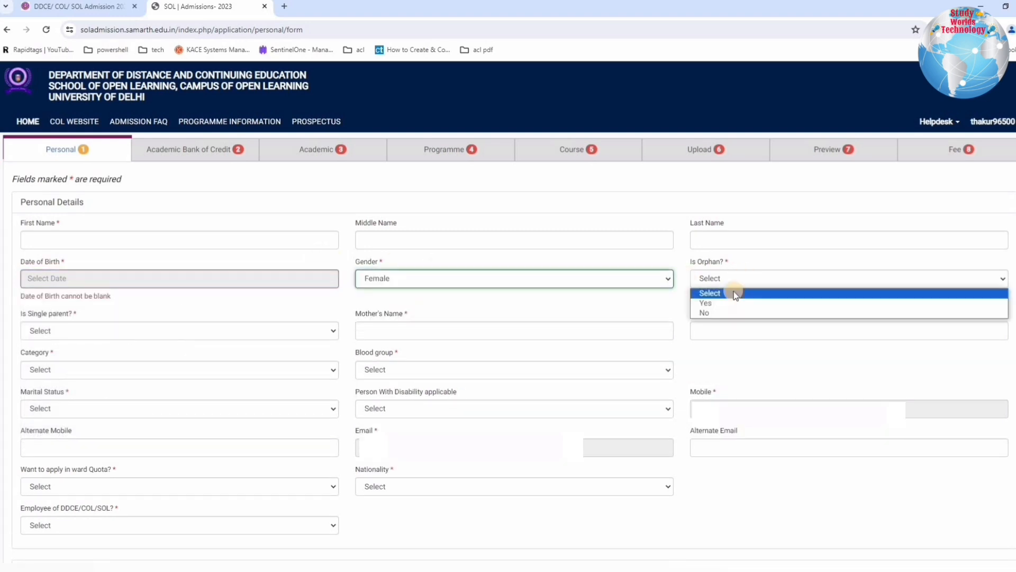
click(713, 312)
click(75, 329)
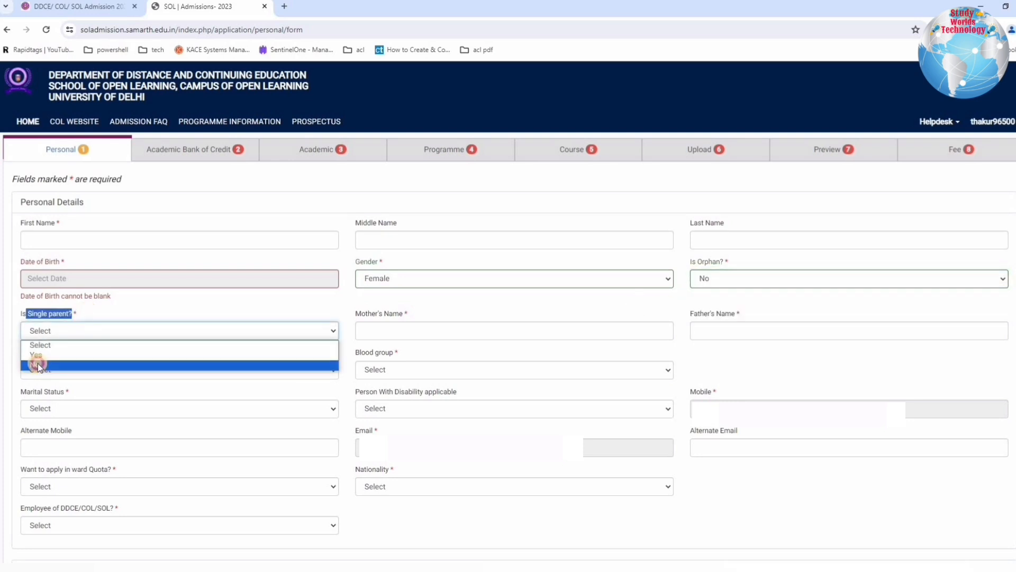
click(37, 365)
Step: Set category to Unreserved (UR) and blood group to B+
click(433, 329)
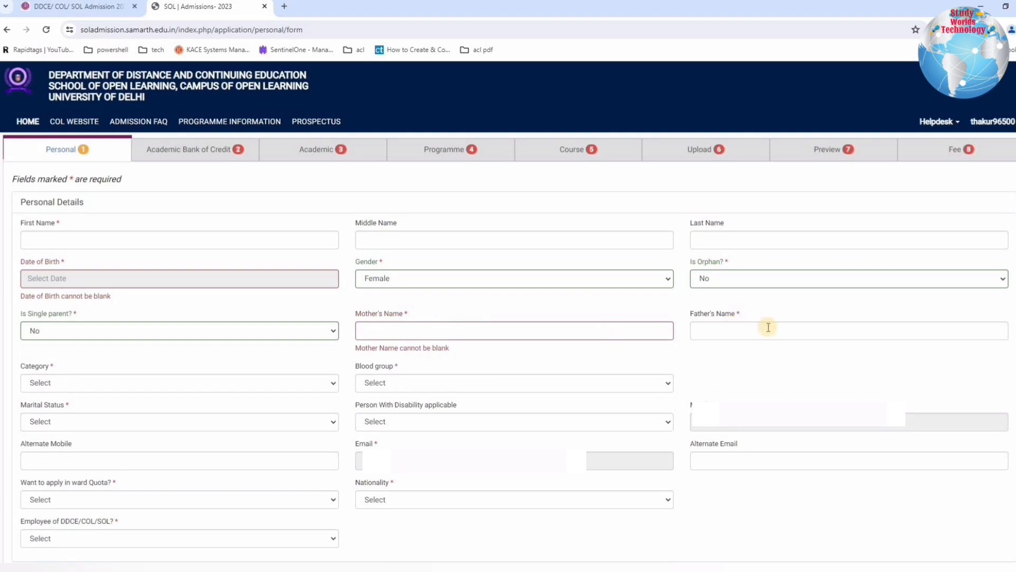
click(32, 383)
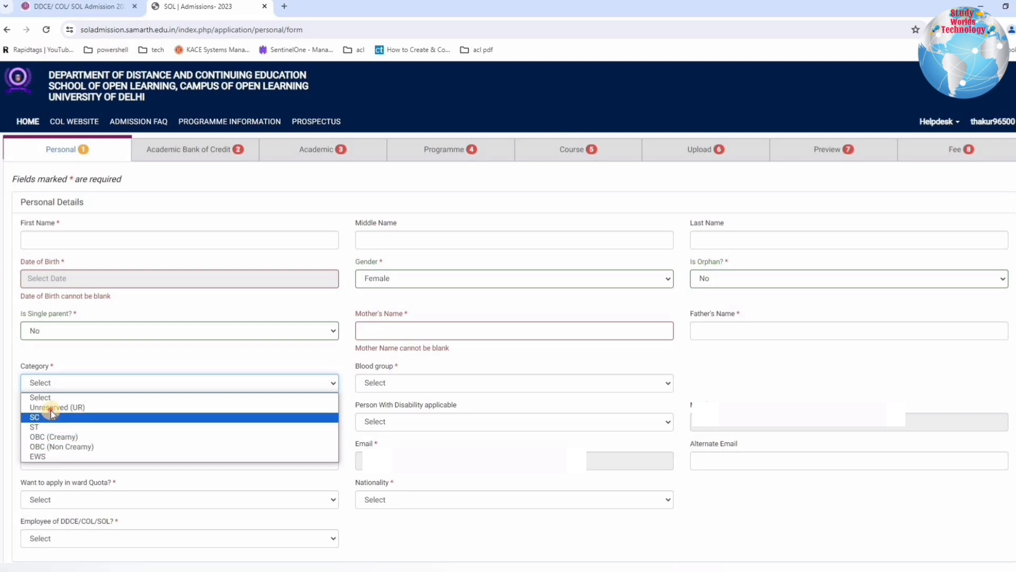
click(77, 403)
click(420, 383)
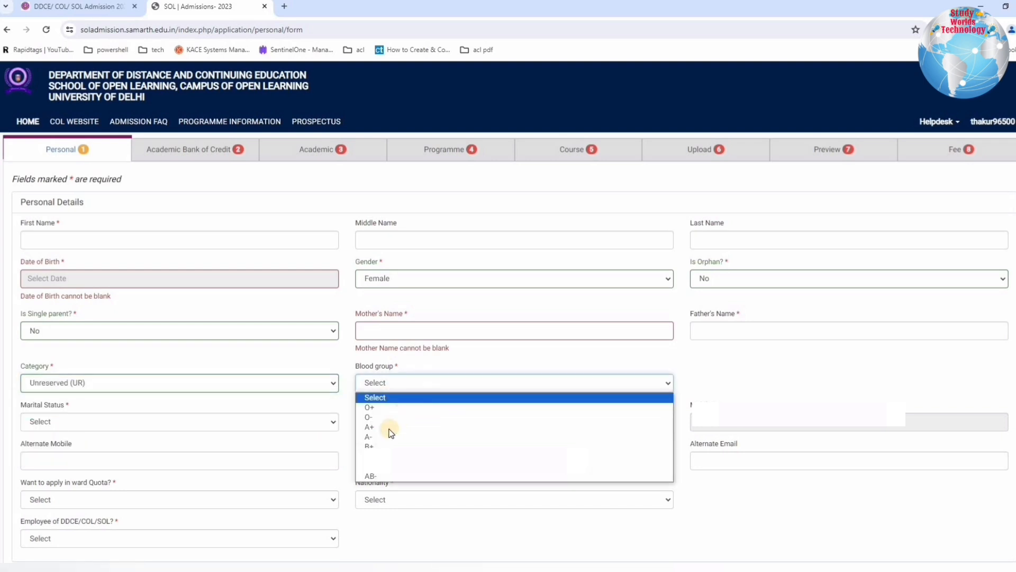
click(381, 446)
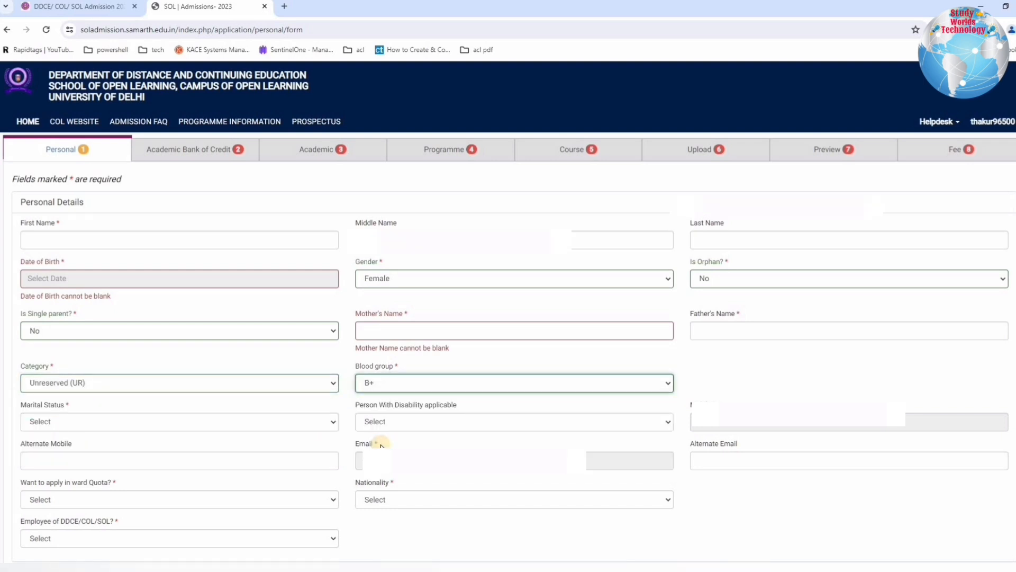
scroll(88, 200, down, 4)
Step: Set marital status to Single and answer No to disability and ward quota
click(84, 201)
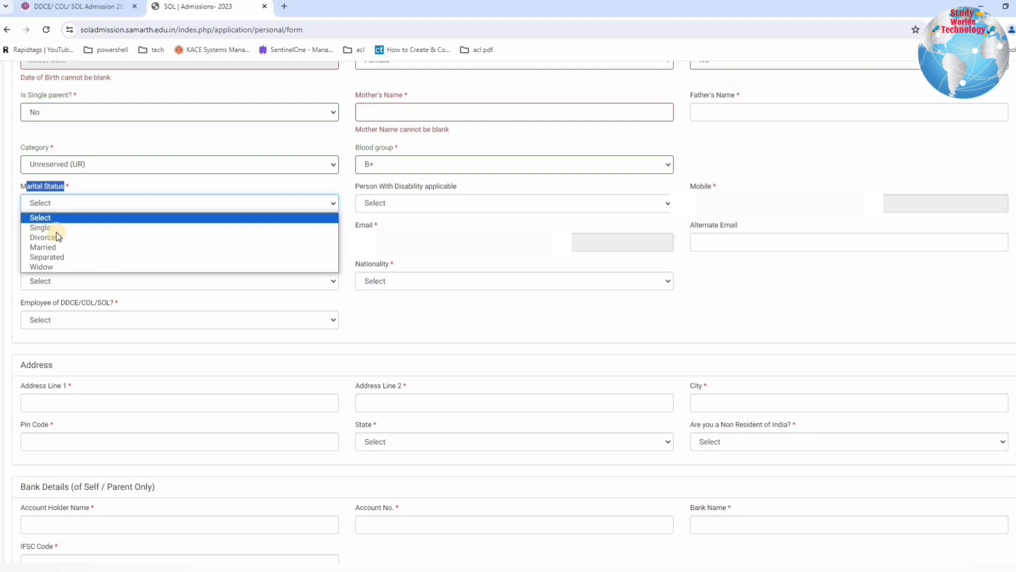
click(40, 228)
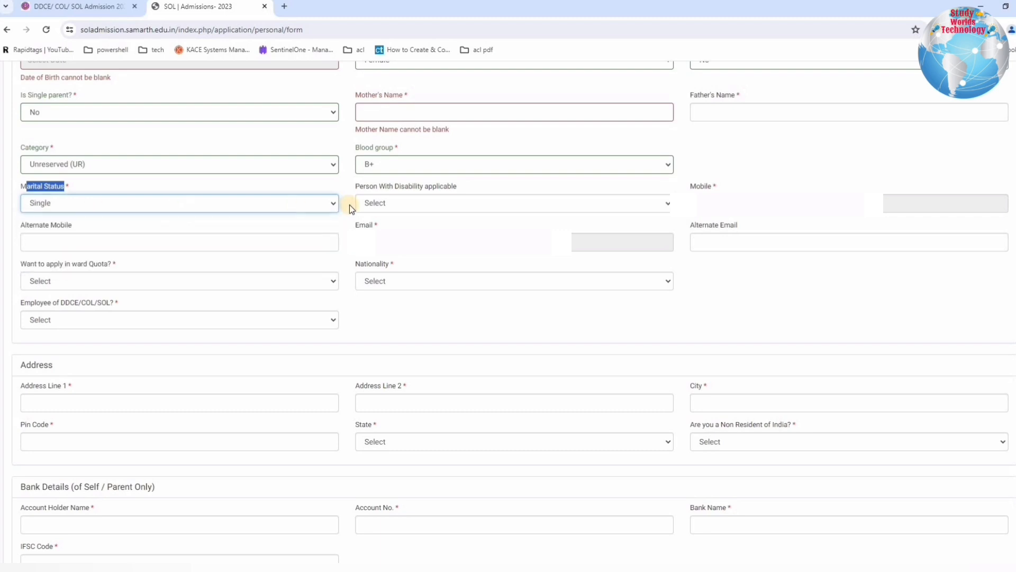
click(384, 205)
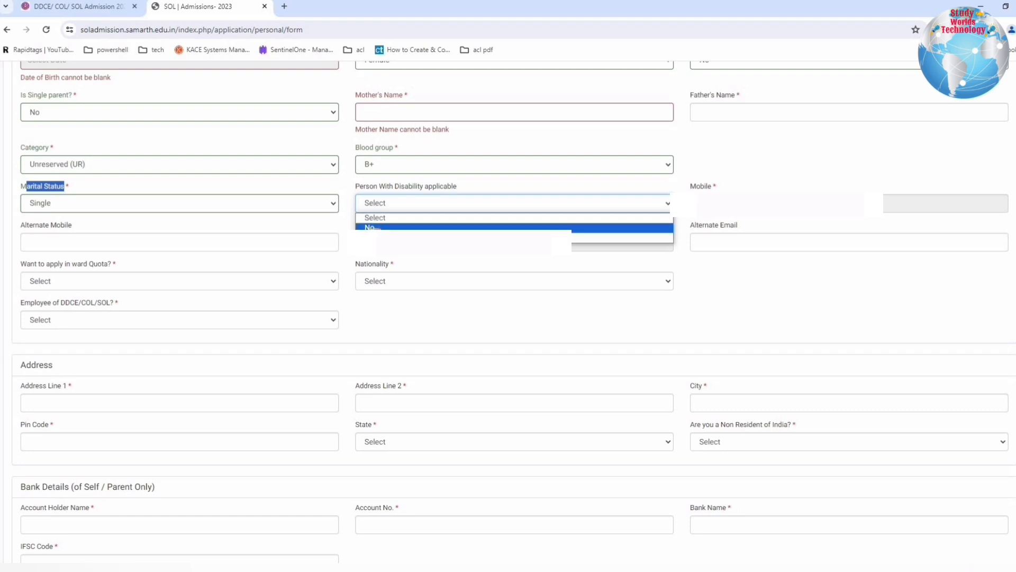
click(370, 227)
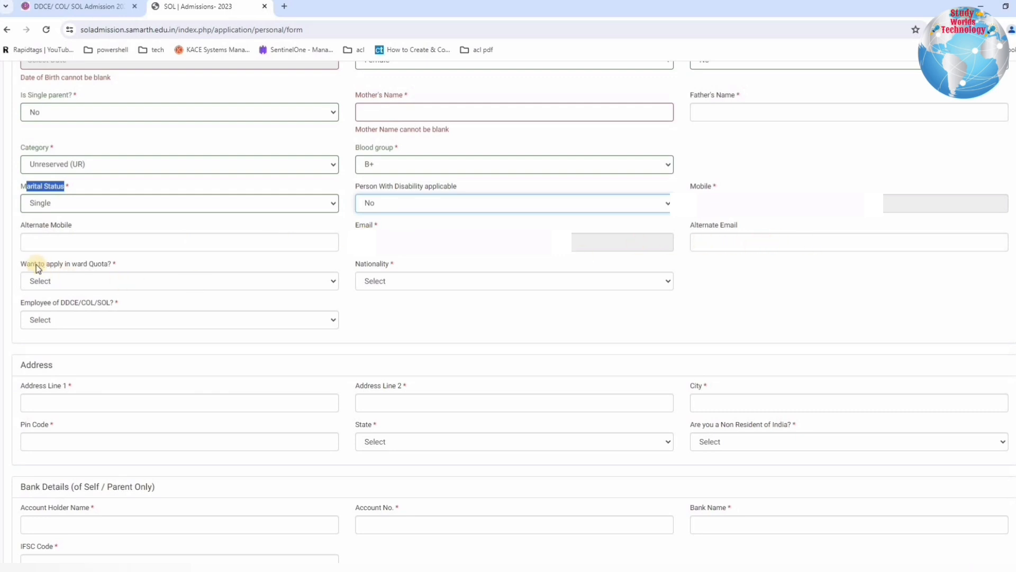
click(104, 278)
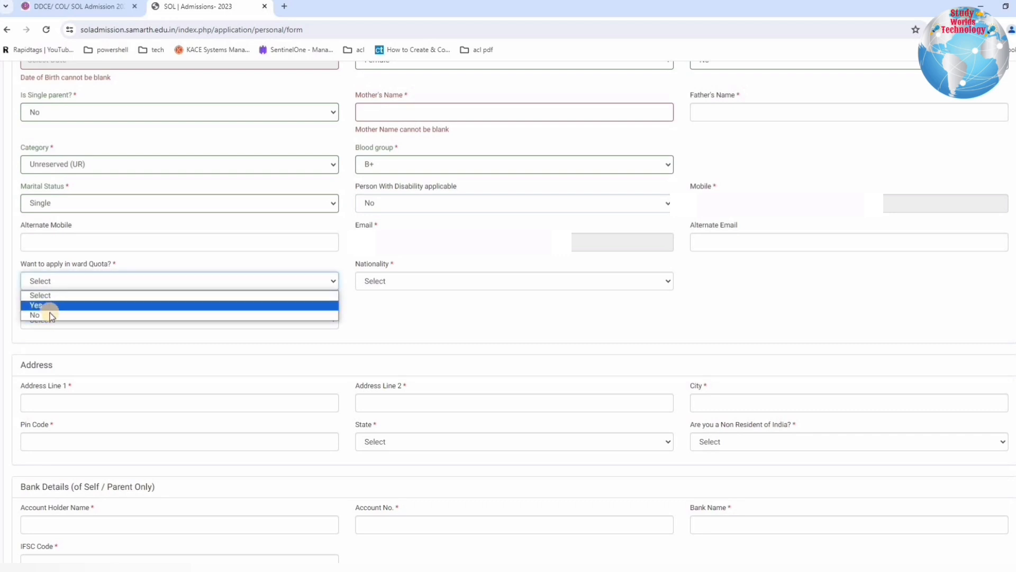
click(49, 316)
Step: Set nationality to India and answer No to both DDCE/COL/SOL and University of Delhi employee questions
click(458, 284)
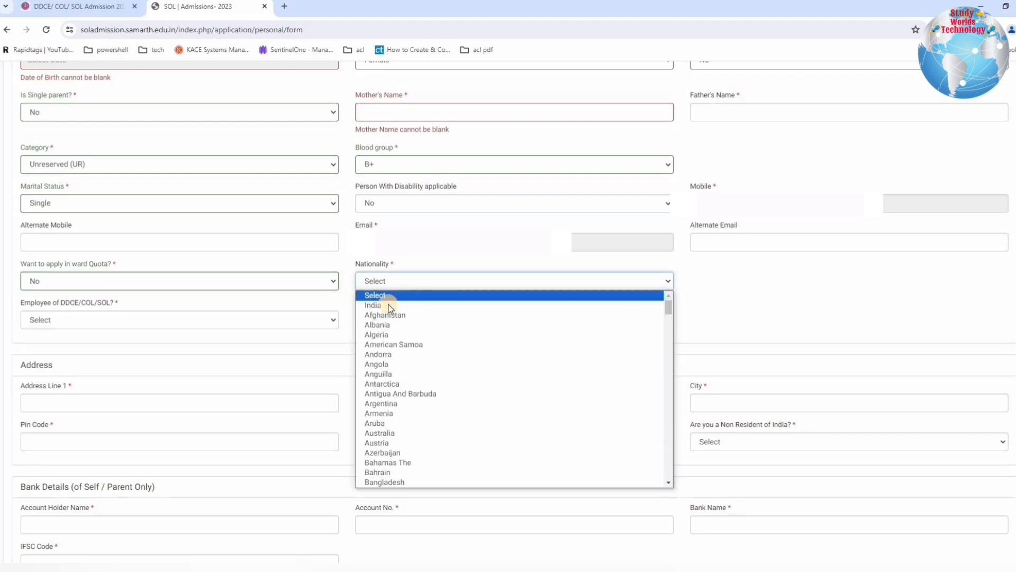
click(388, 304)
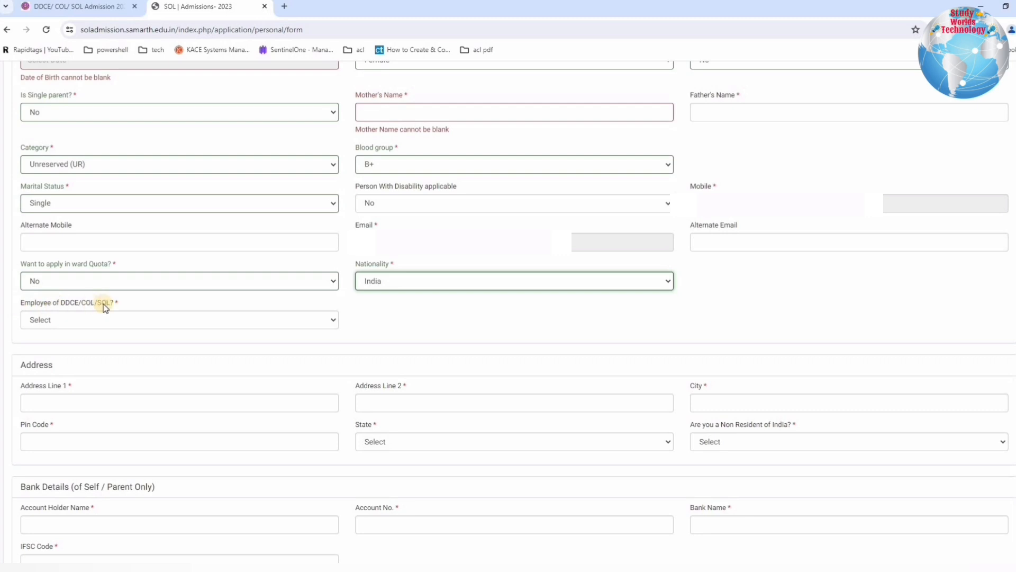
click(77, 321)
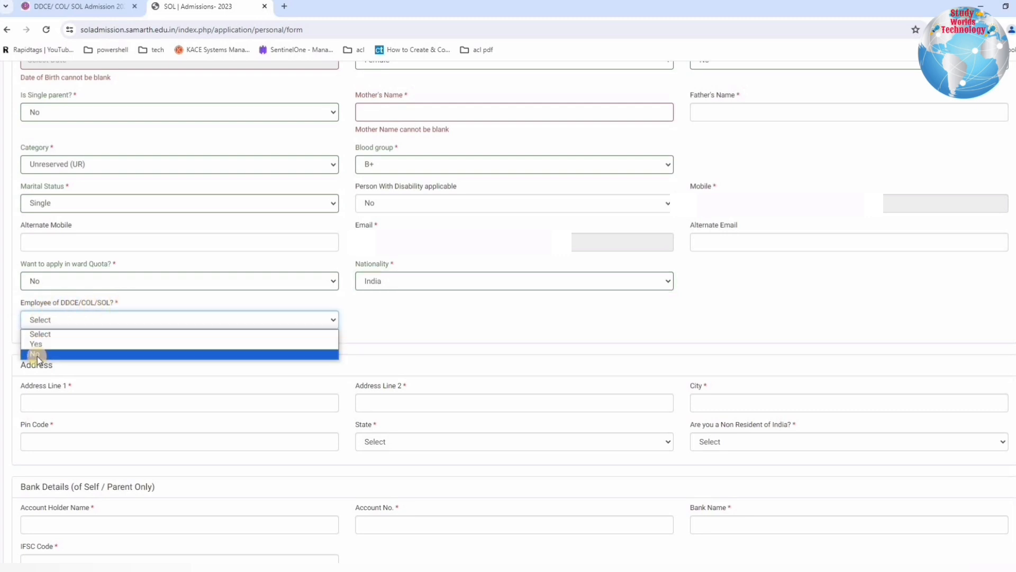
click(172, 352)
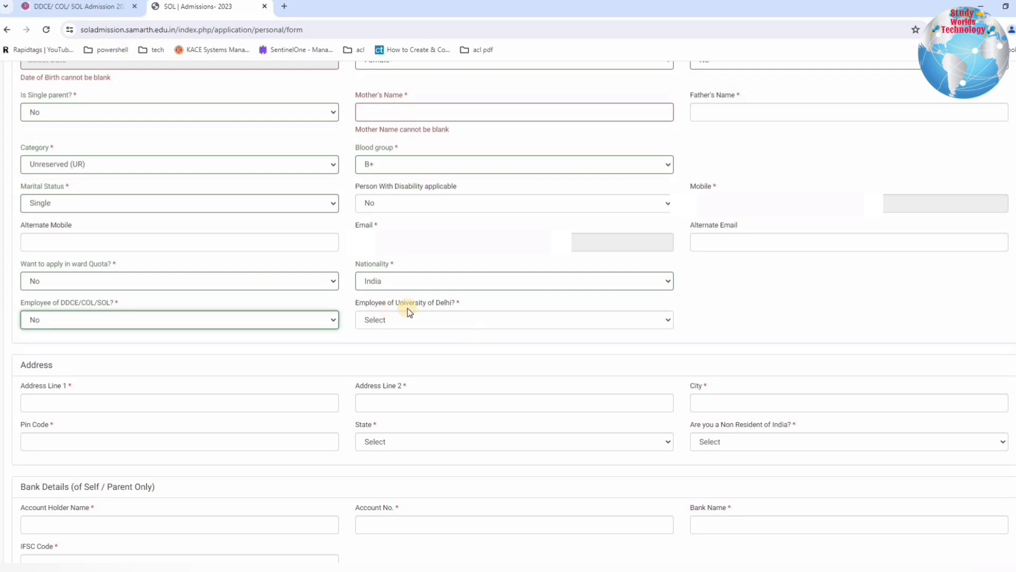
click(466, 318)
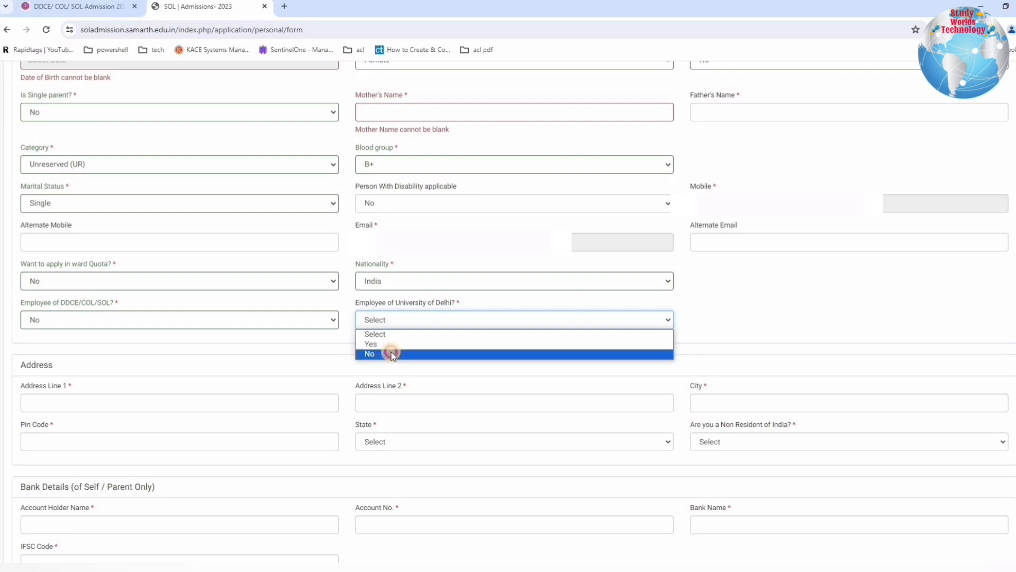
click(393, 354)
scroll(209, 243, down, 4)
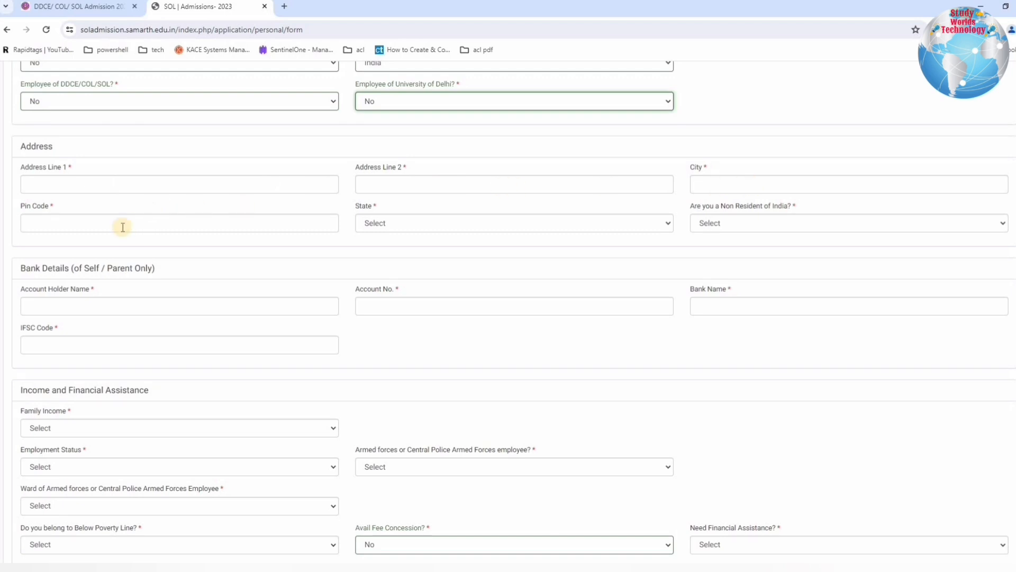
Step: Answer Yes to 'Are you a Non Resident of India?', leaving Address and Bank Details blank
click(720, 223)
click(720, 245)
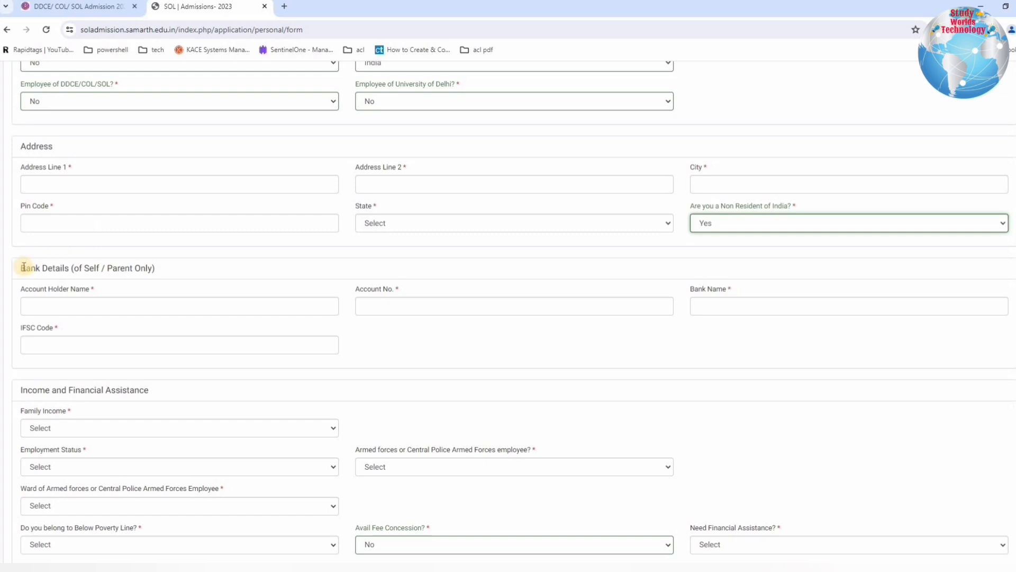
drag(42, 269, 189, 272)
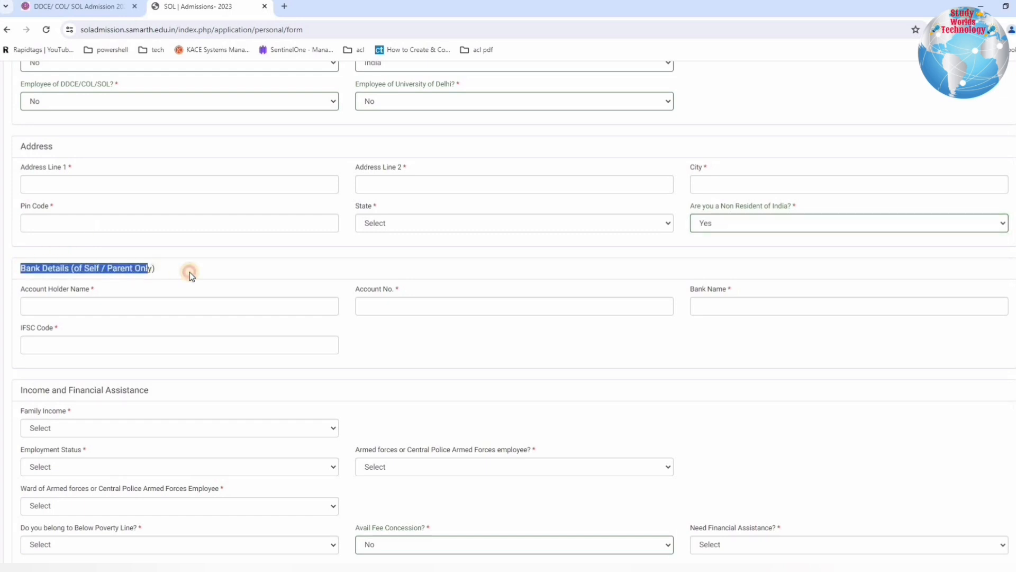
click(92, 269)
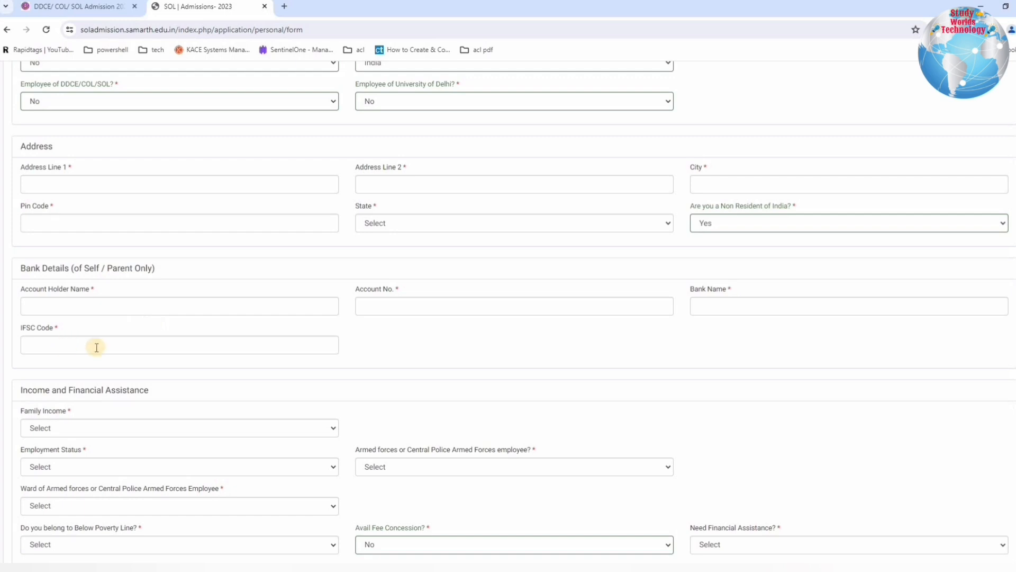
scroll(97, 347, down, 3)
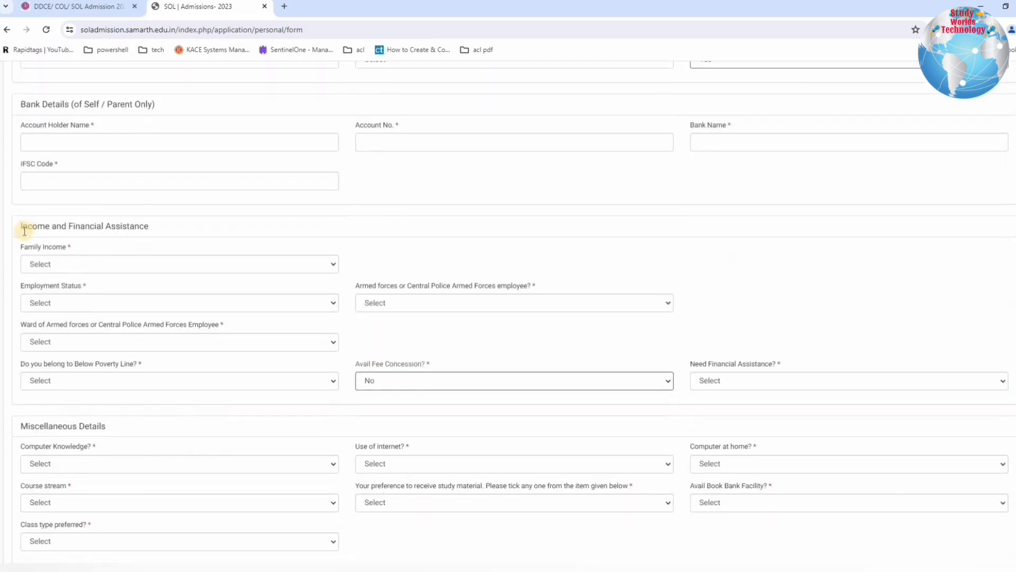
Step: Set Family Income to 1,00,000 to 4,00,000 in the Income and Financial Assistance section
triple_click(157, 230)
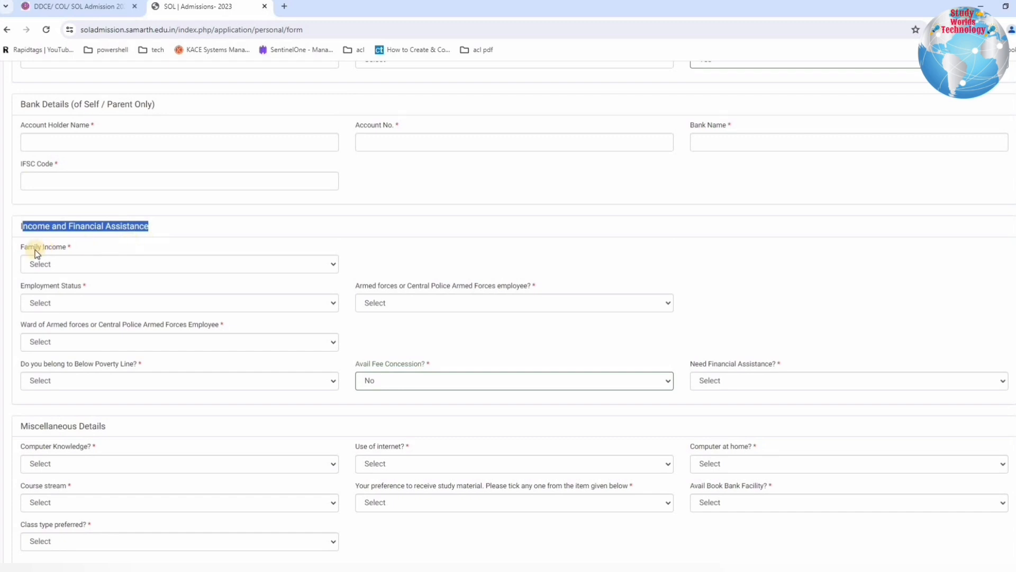
click(104, 270)
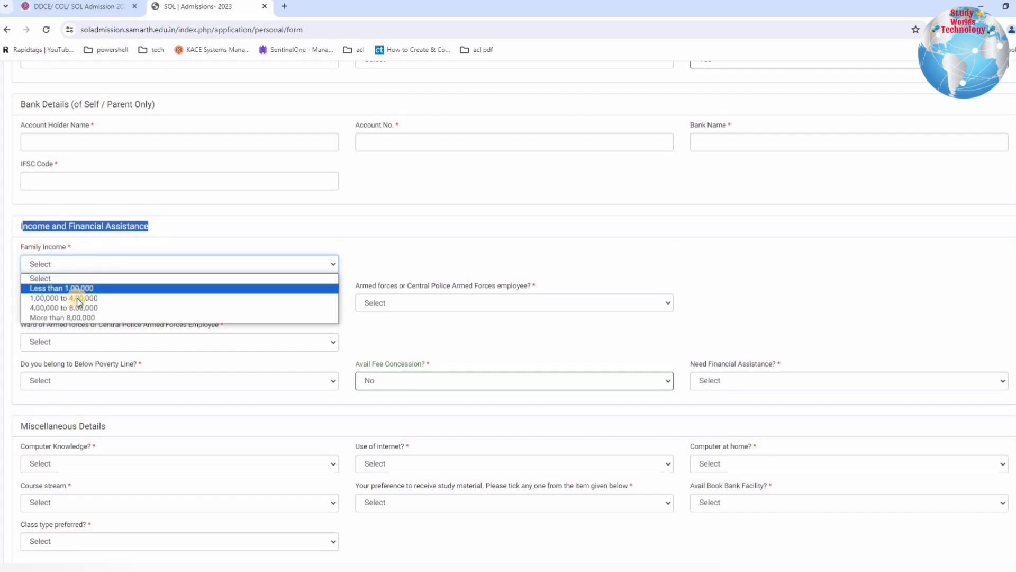
key(Down)
key(Down)
key(Down)
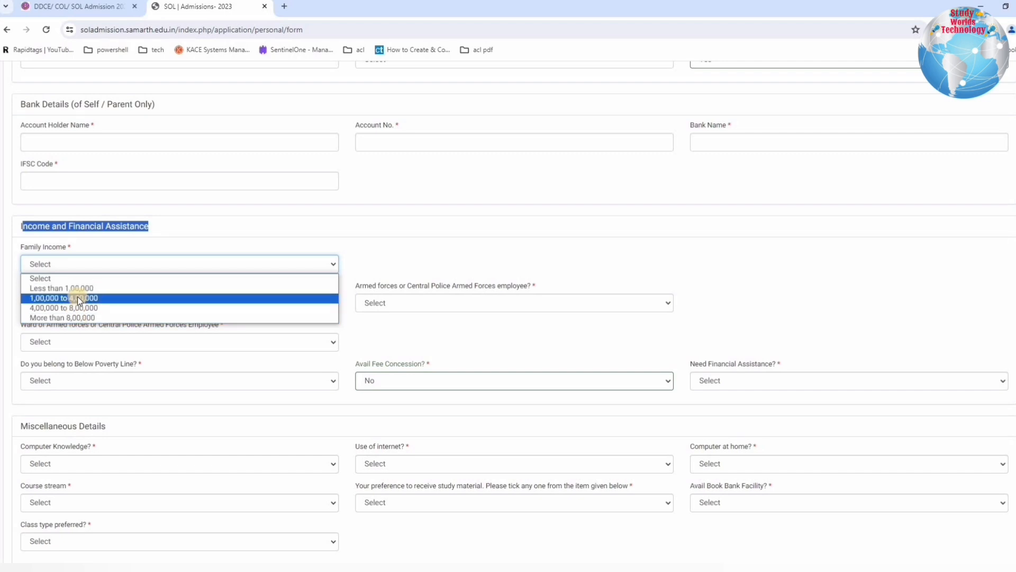
click(79, 298)
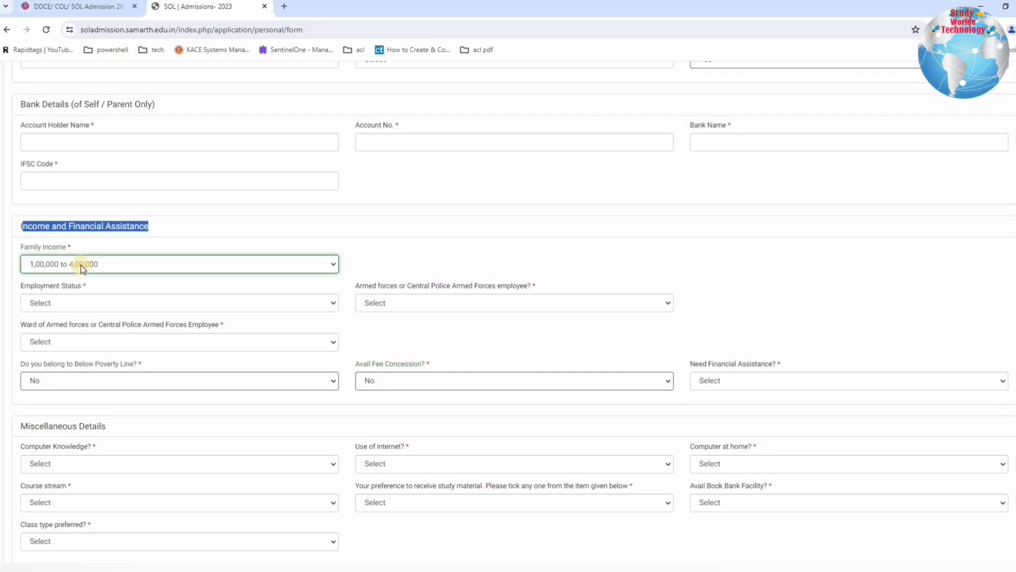
click(82, 265)
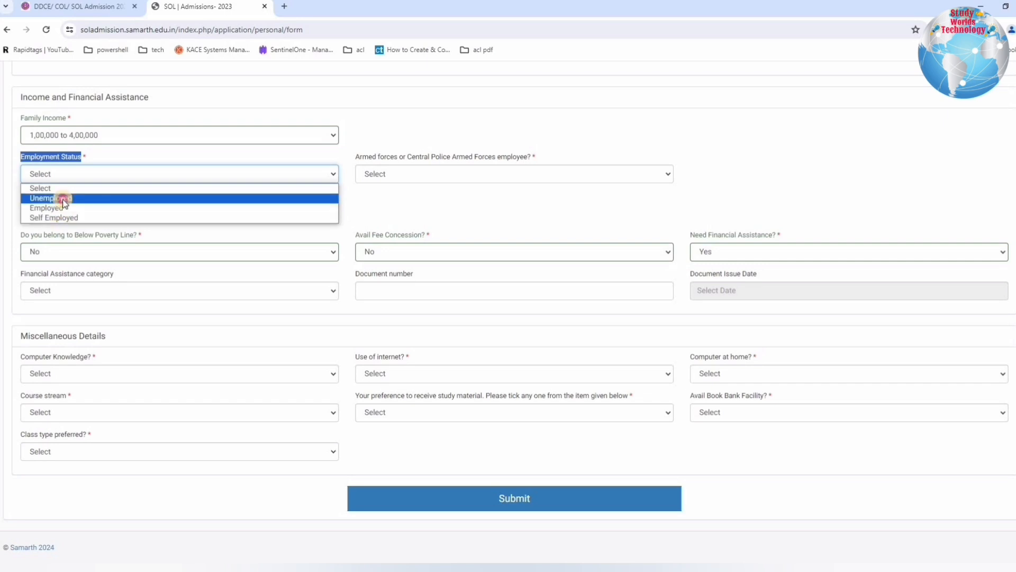
Step: Set employment status to Unemployed and answer No to both armed forces employee and ward questions
click(63, 199)
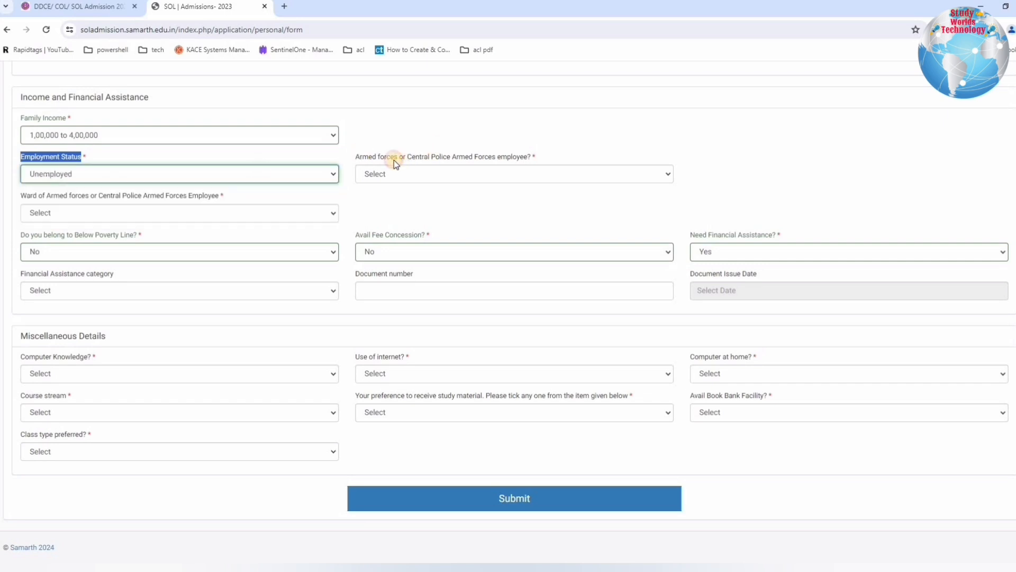
click(358, 155)
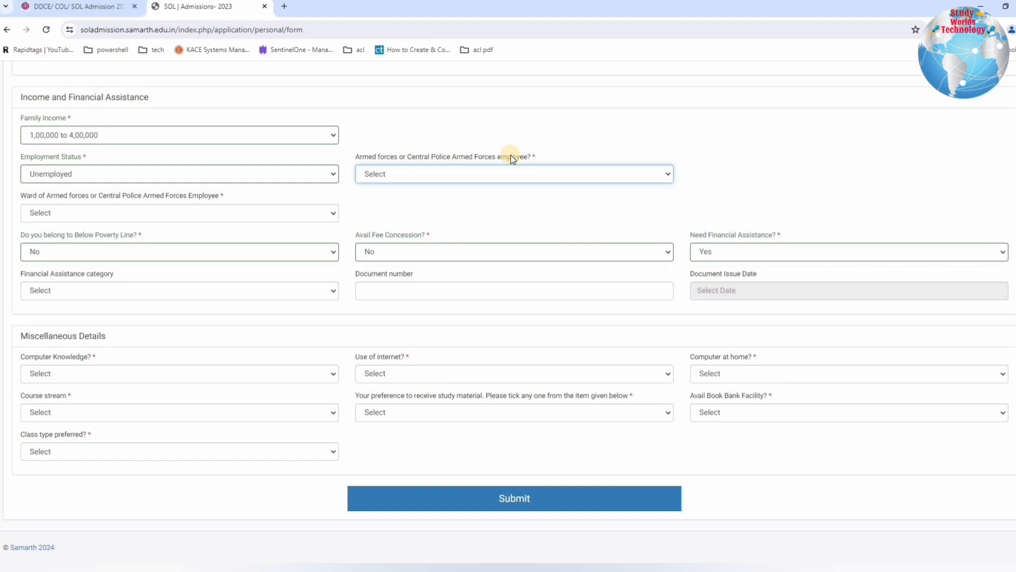
click(459, 175)
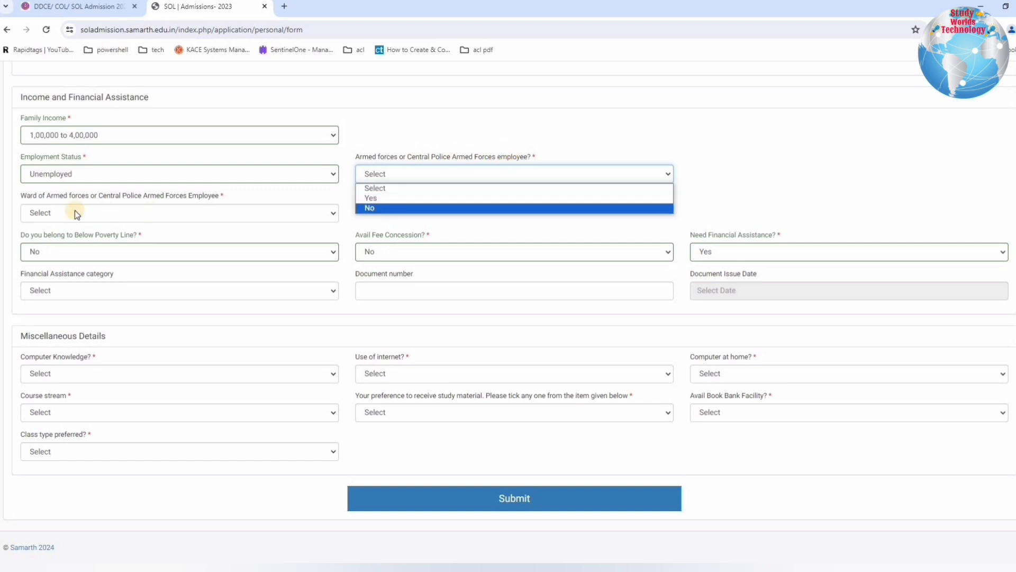
double_click(23, 196)
drag(23, 196, 227, 200)
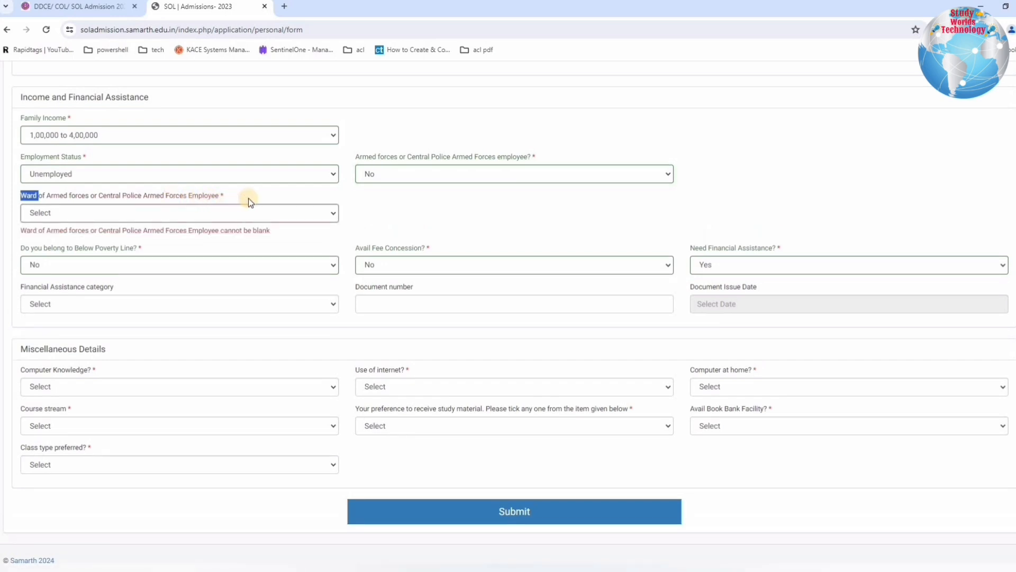
click(114, 218)
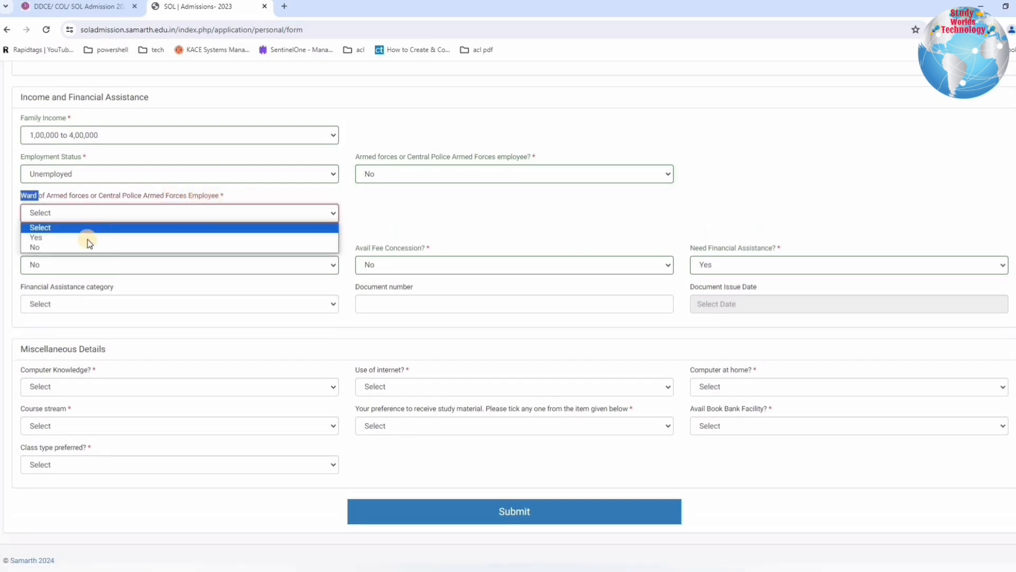
click(83, 248)
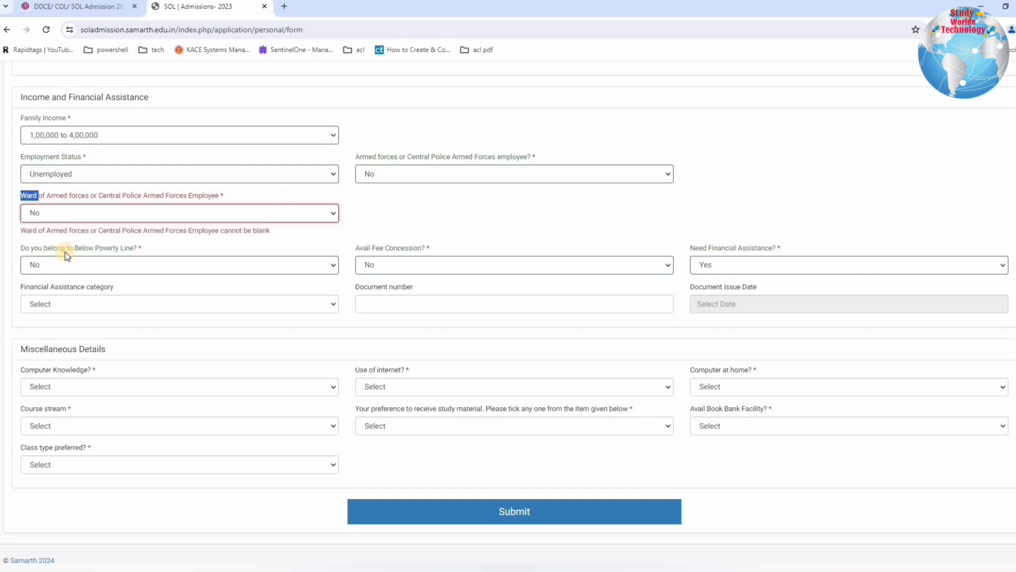
drag(12, 237, 139, 234)
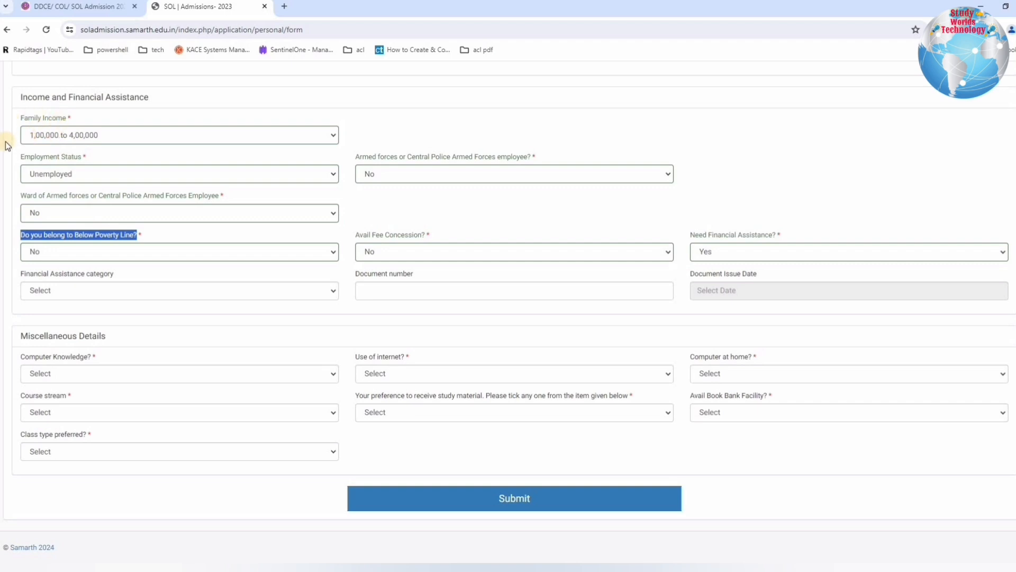
Step: Try the Less than 1,00,000 income range, then restore Family Income to 1,00,000 to 4,00,000
click(52, 136)
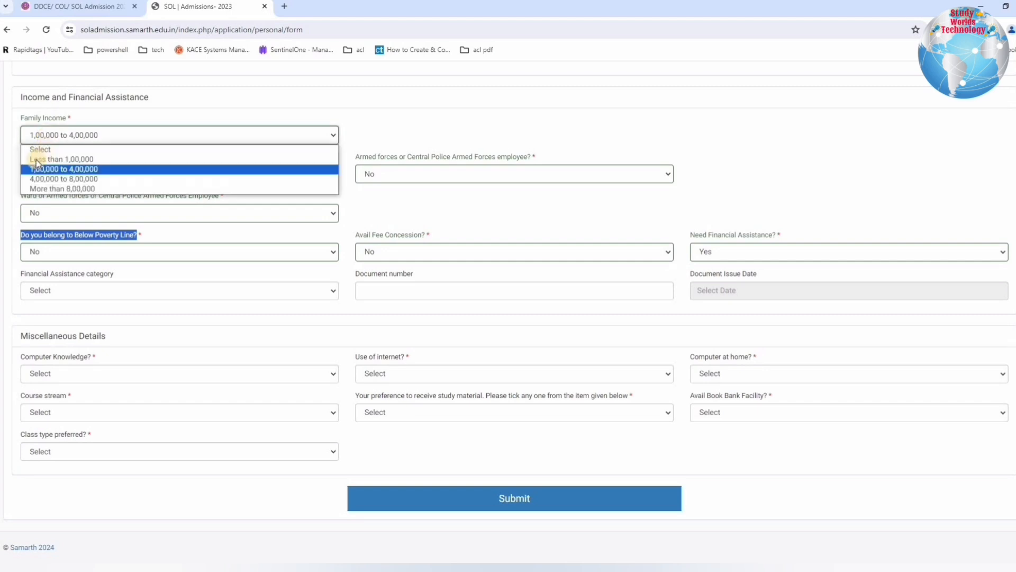
click(55, 159)
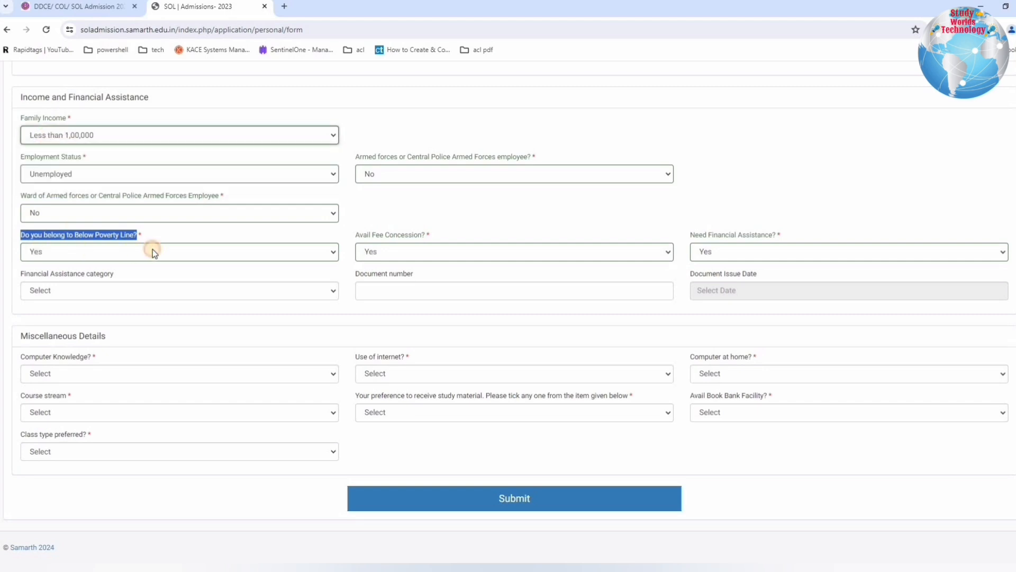
click(153, 252)
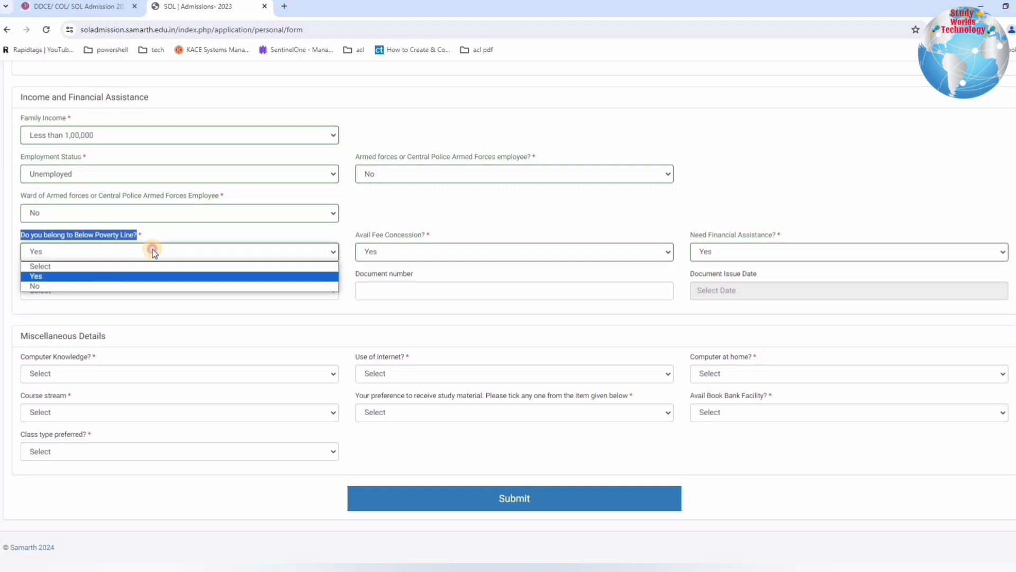
click(99, 160)
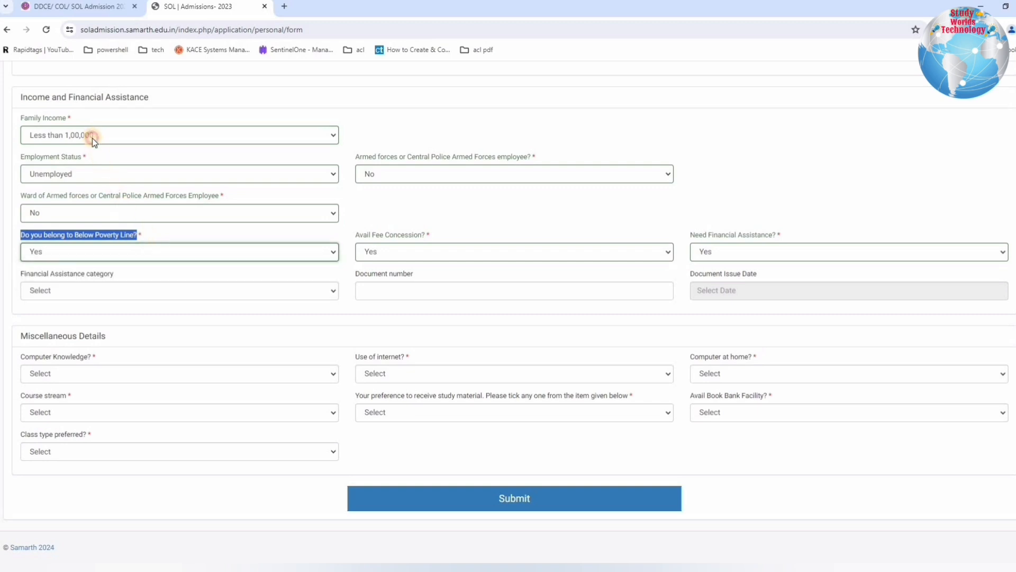
click(72, 137)
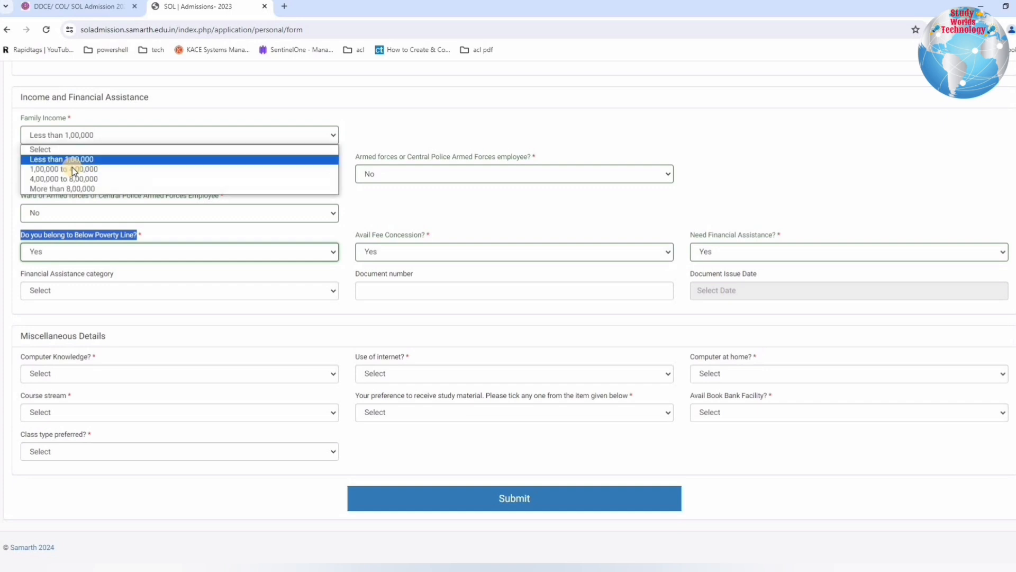
key(Down)
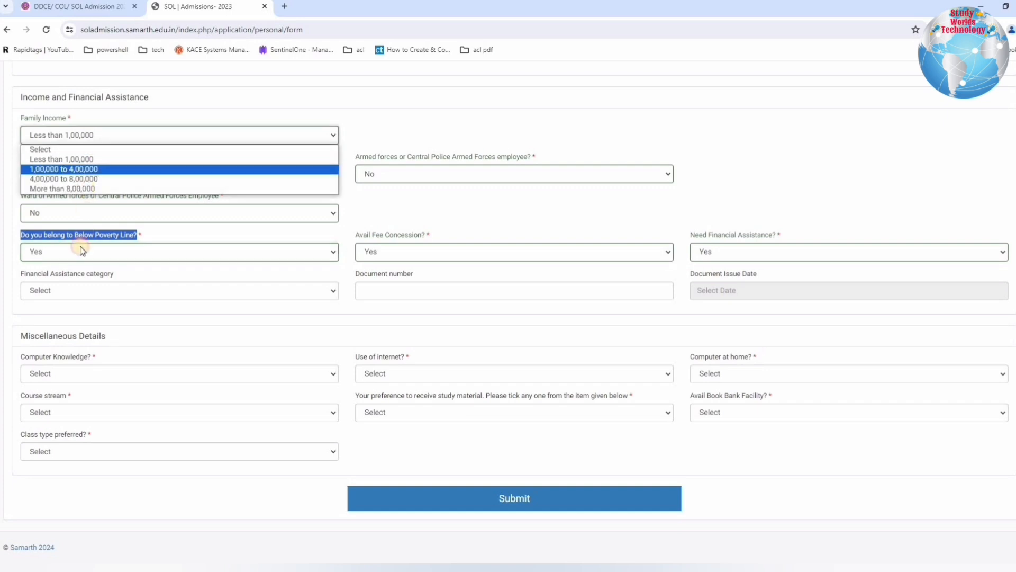
key(Return)
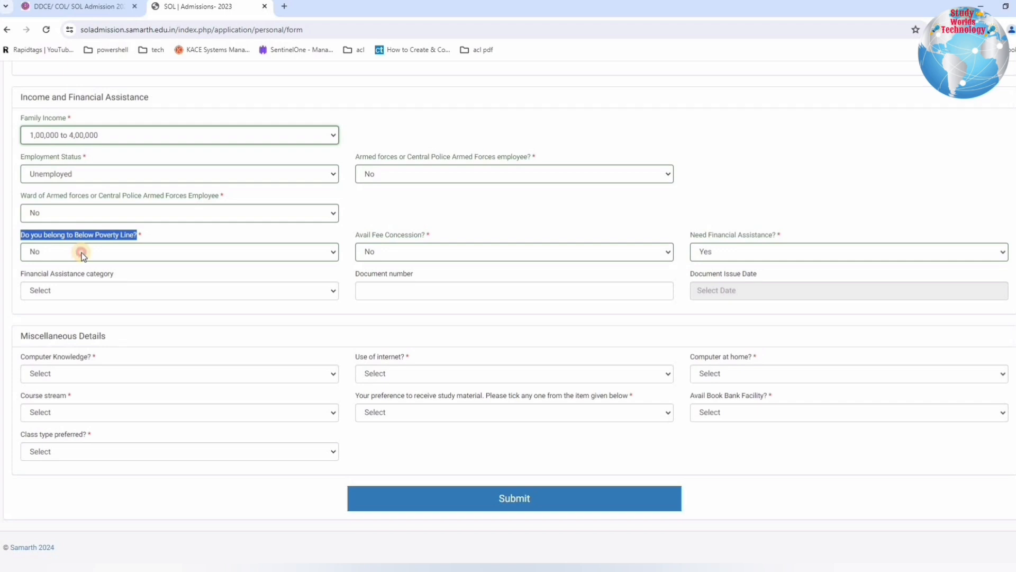
click(82, 253)
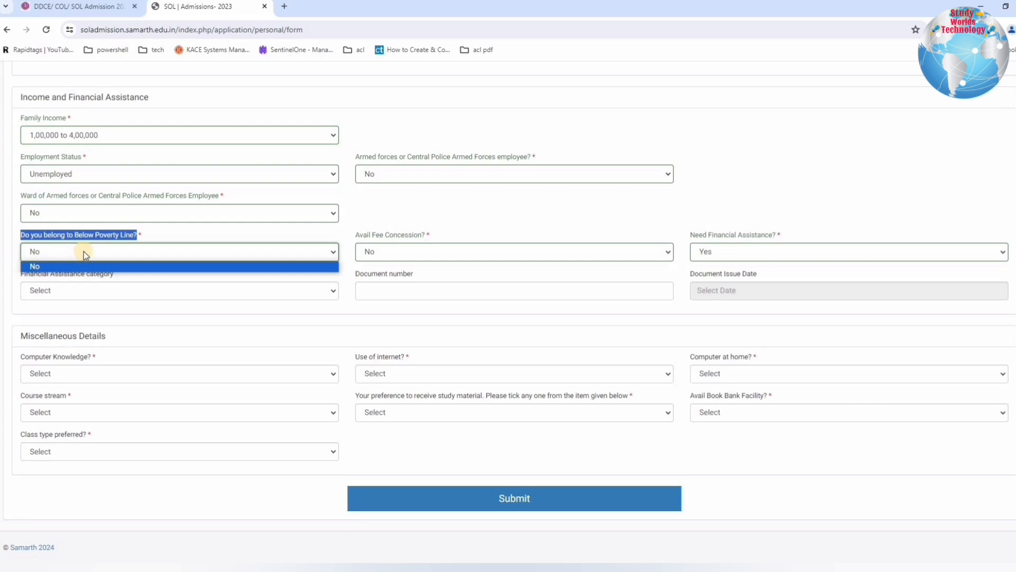
click(85, 255)
click(79, 135)
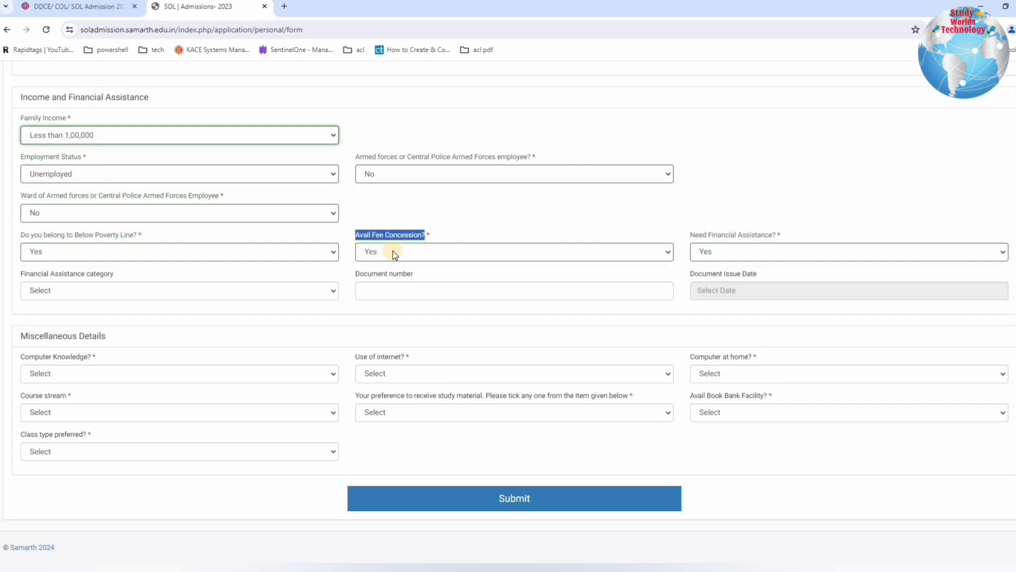
click(125, 135)
click(125, 169)
Step: Answer No to Need Financial Assistance, removing the assistance category fields
click(514, 247)
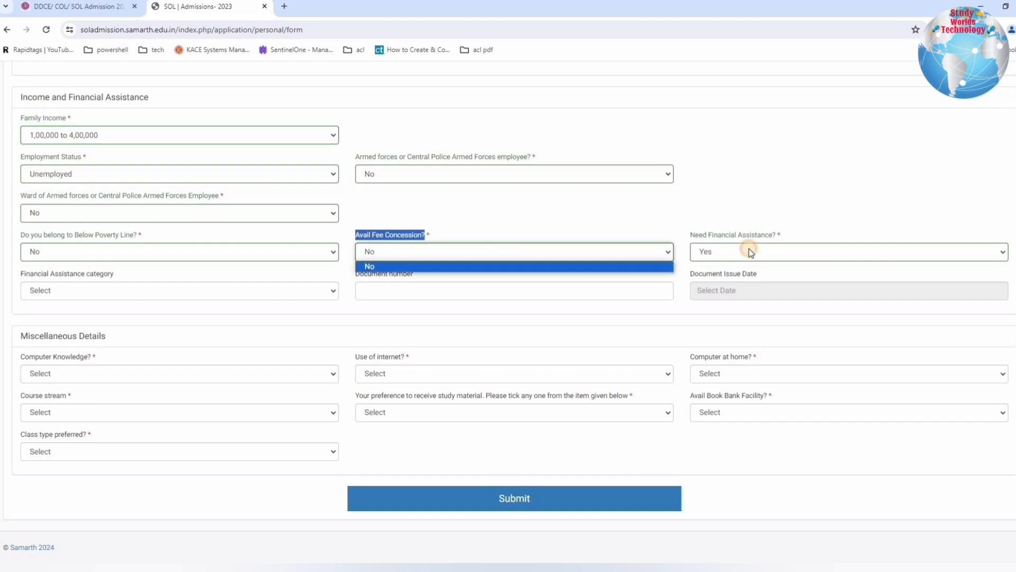
click(749, 249)
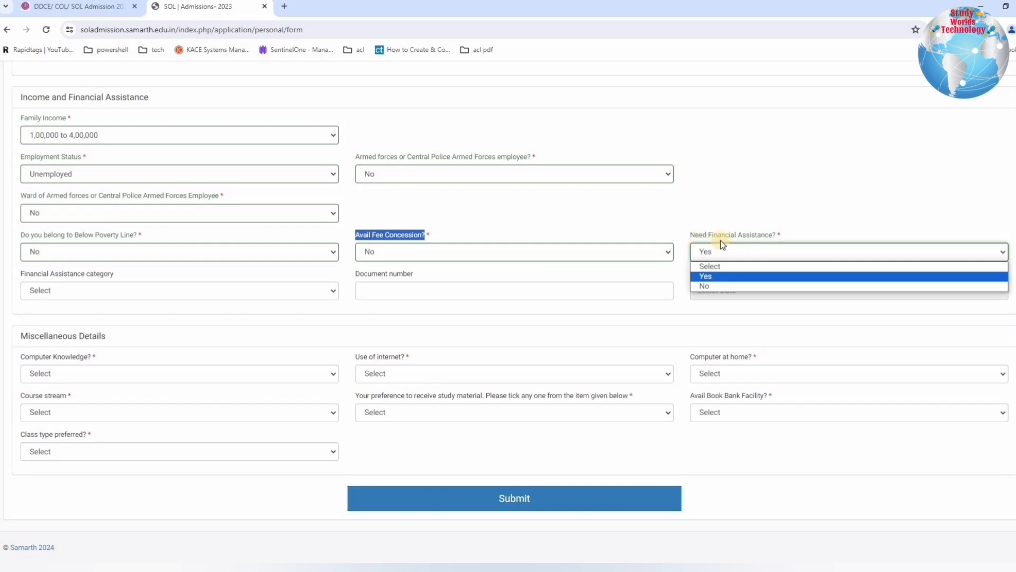
click(782, 240)
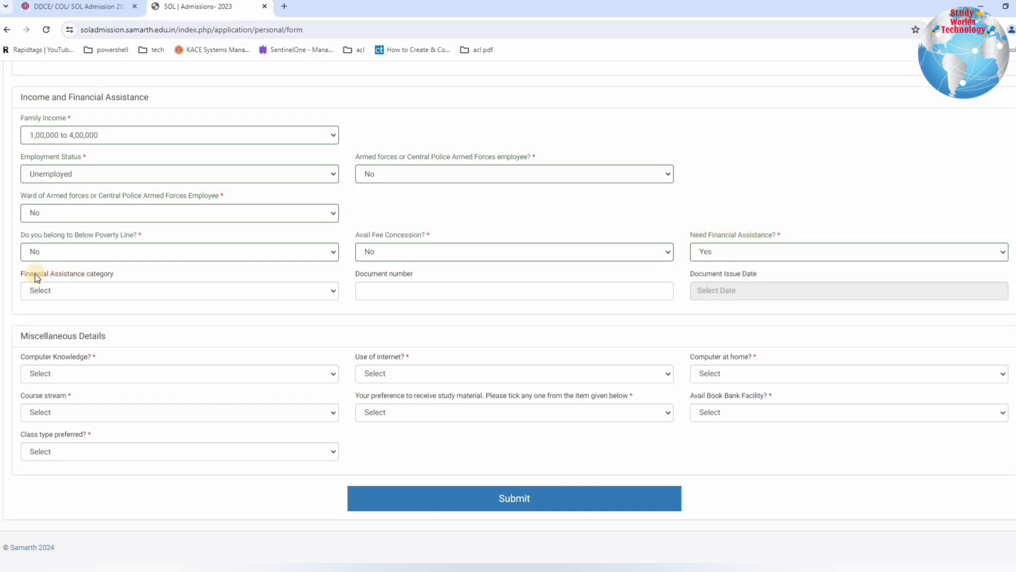
click(63, 291)
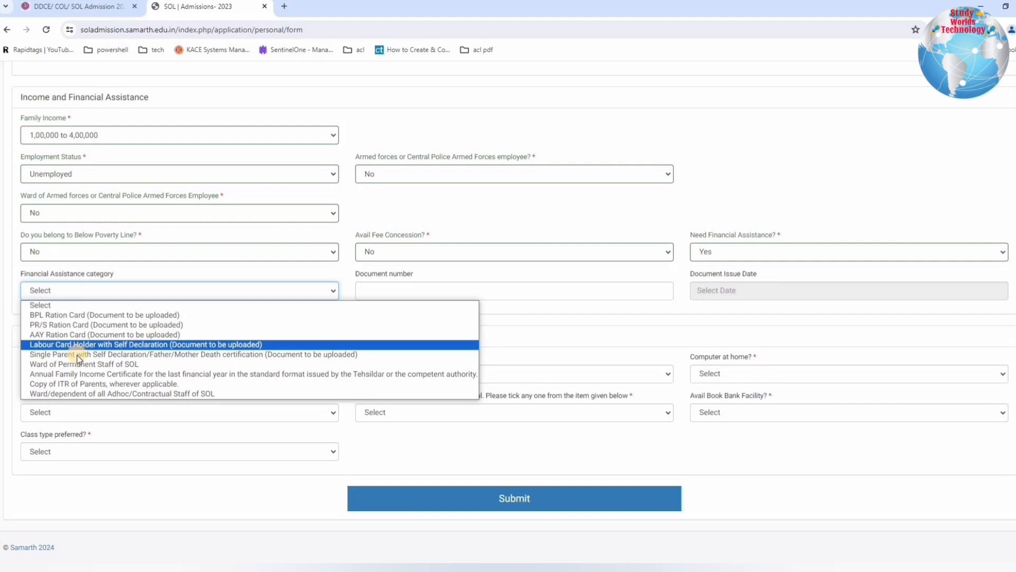
click(71, 389)
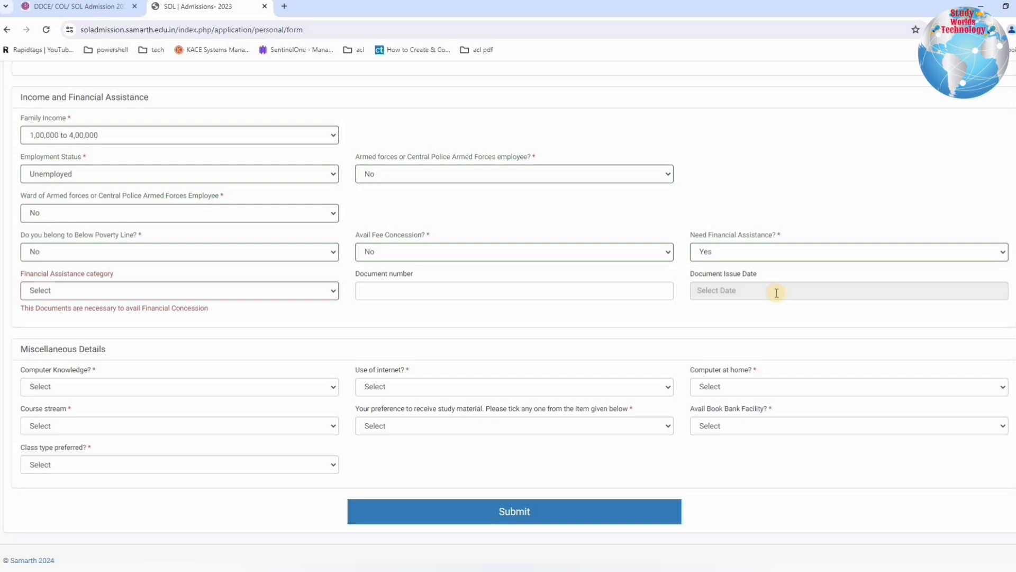
click(708, 252)
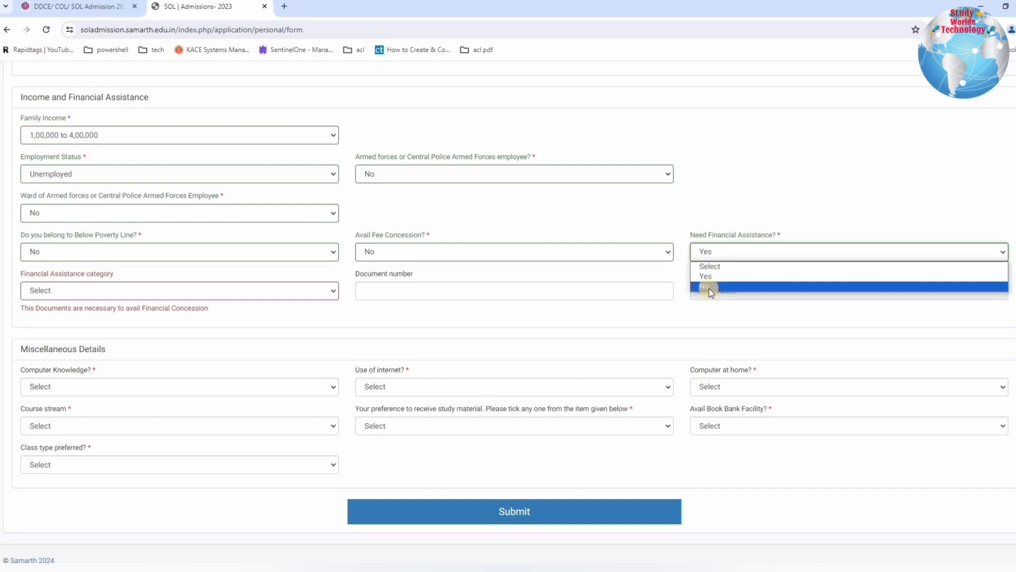
click(709, 286)
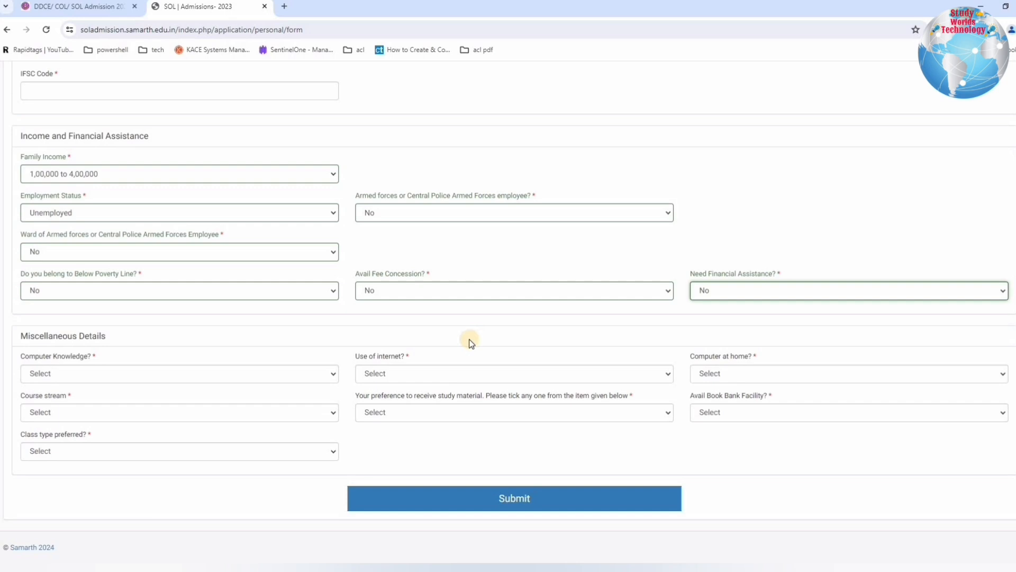
Step: Answer Yes for computer knowledge, internet use and computer at home, and set course stream to Arts
drag(35, 335, 108, 338)
click(85, 375)
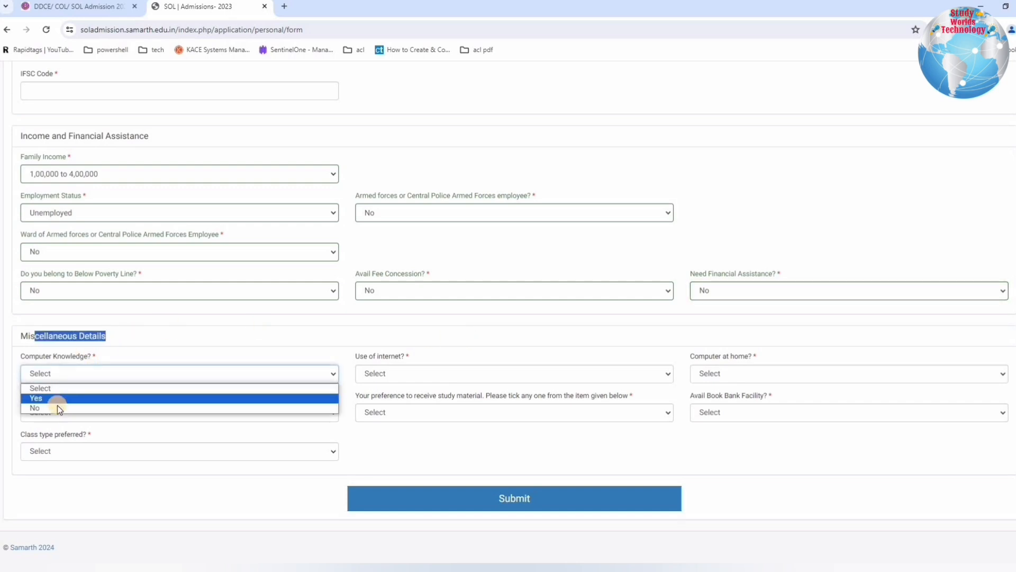
click(56, 401)
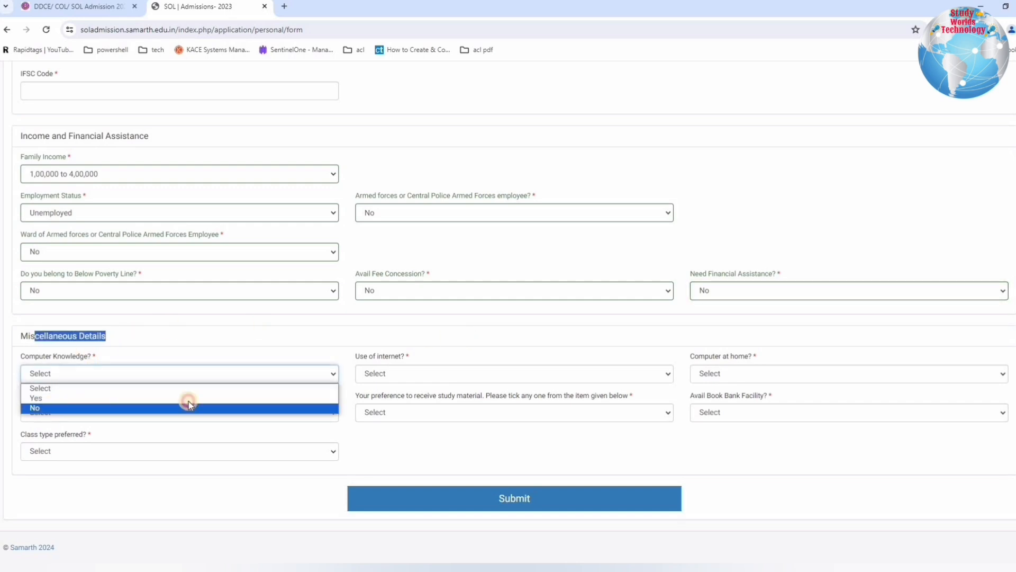
click(431, 378)
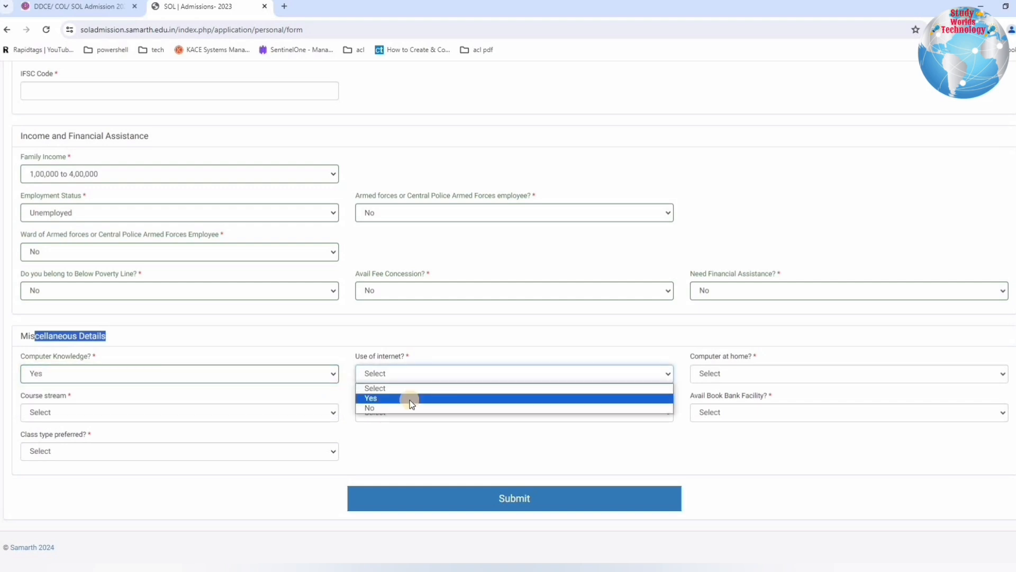
click(755, 373)
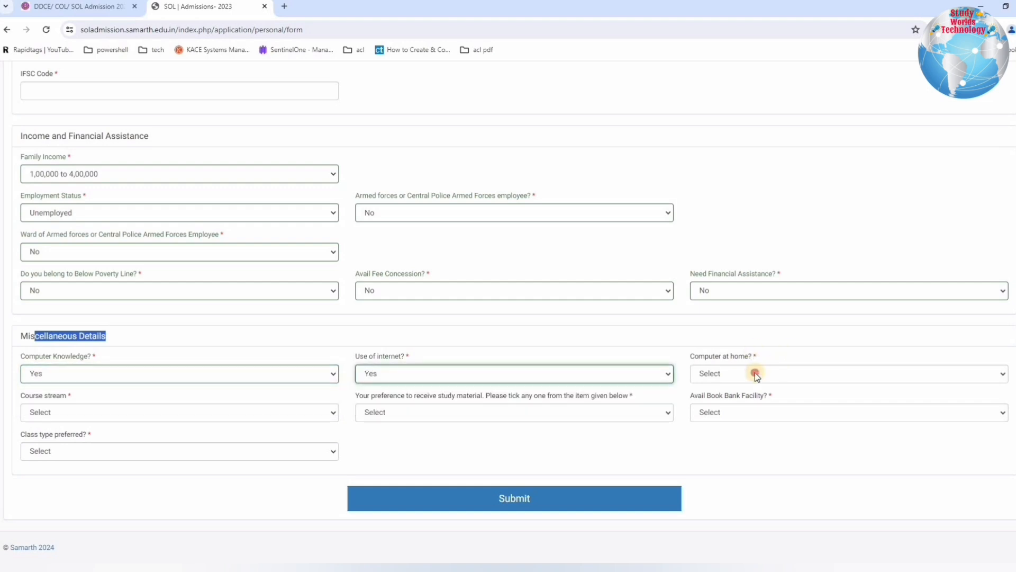
click(746, 380)
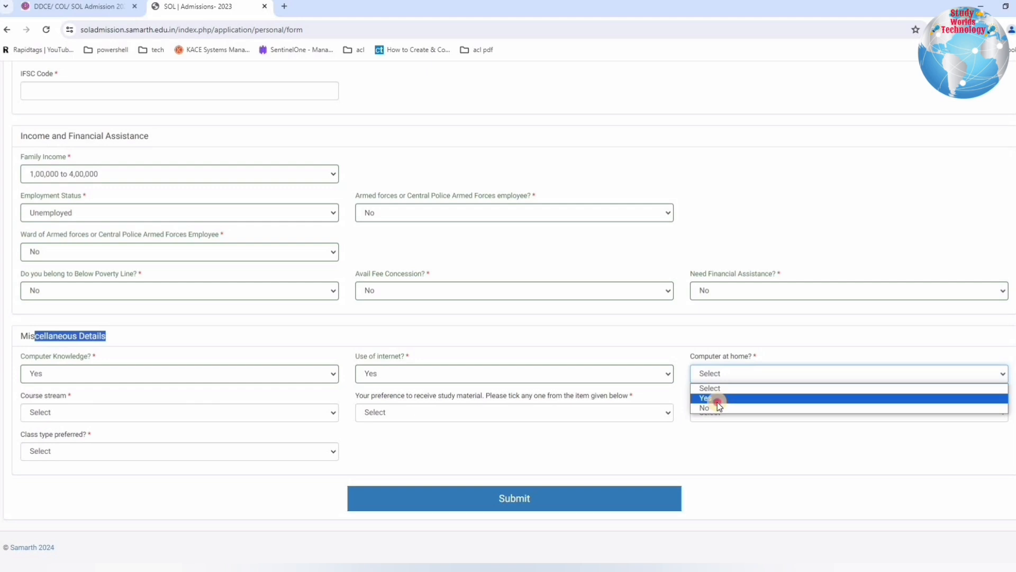
key(Return)
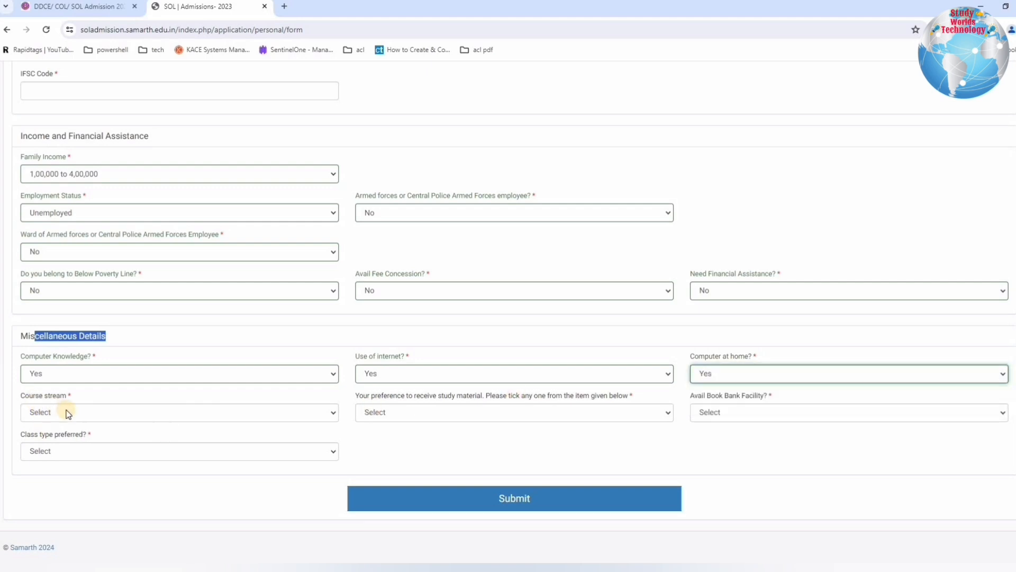
click(63, 416)
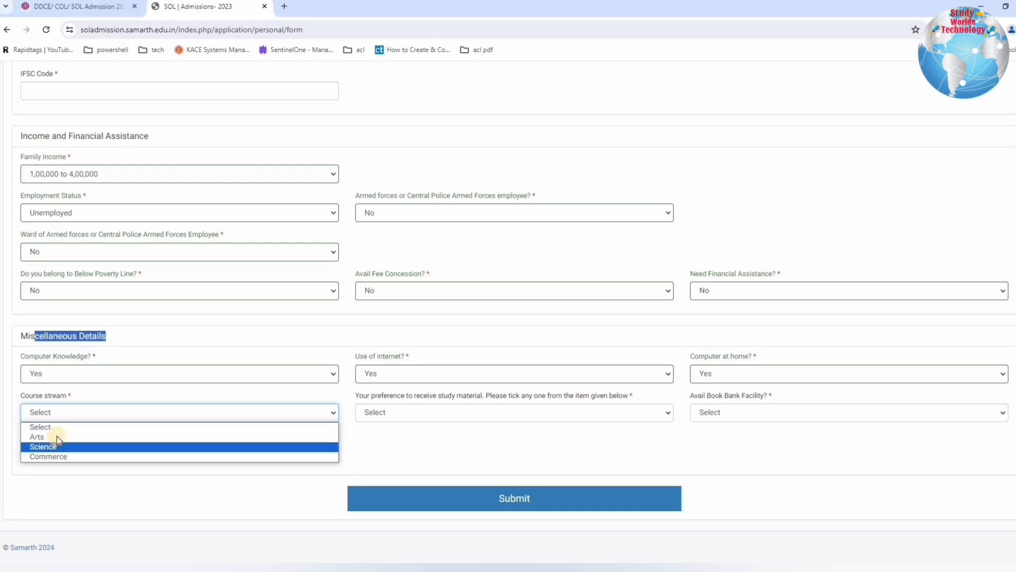
click(56, 436)
Step: Choose Hard Copy study material, Yes for book bank, Offline classes, and submit the personal details
drag(367, 396, 568, 402)
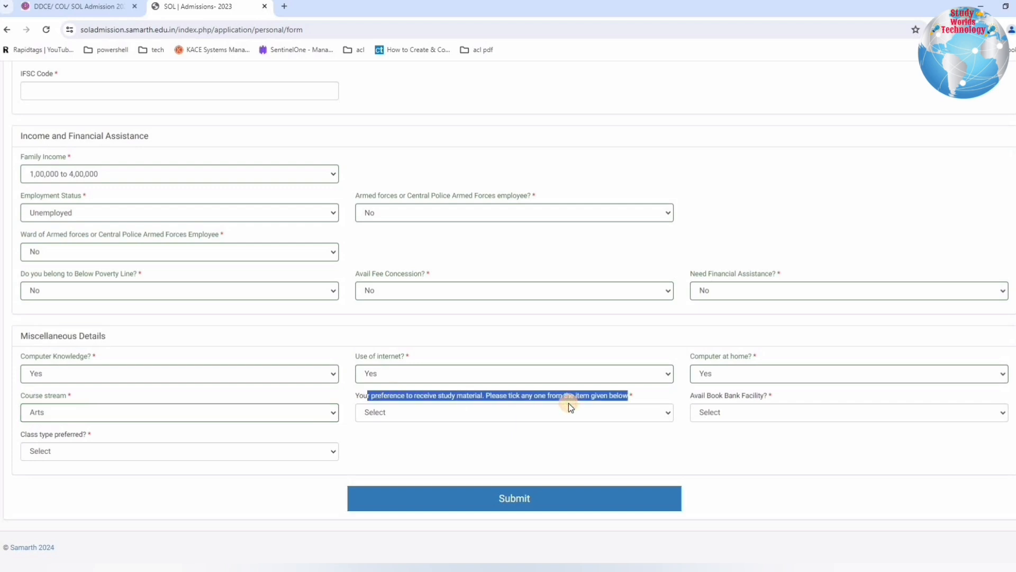
click(519, 415)
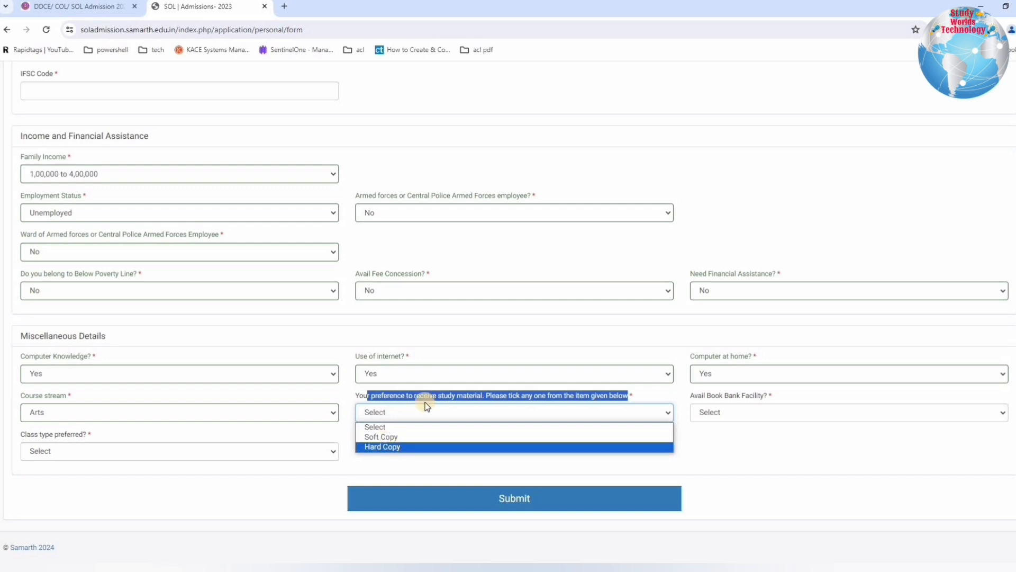
key(Up)
key(Up)
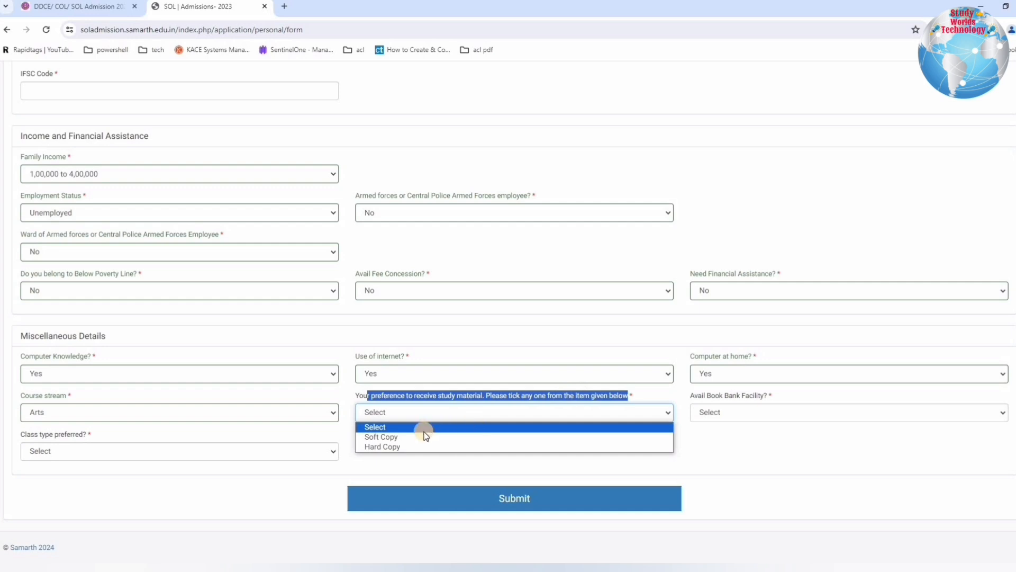
key(Down)
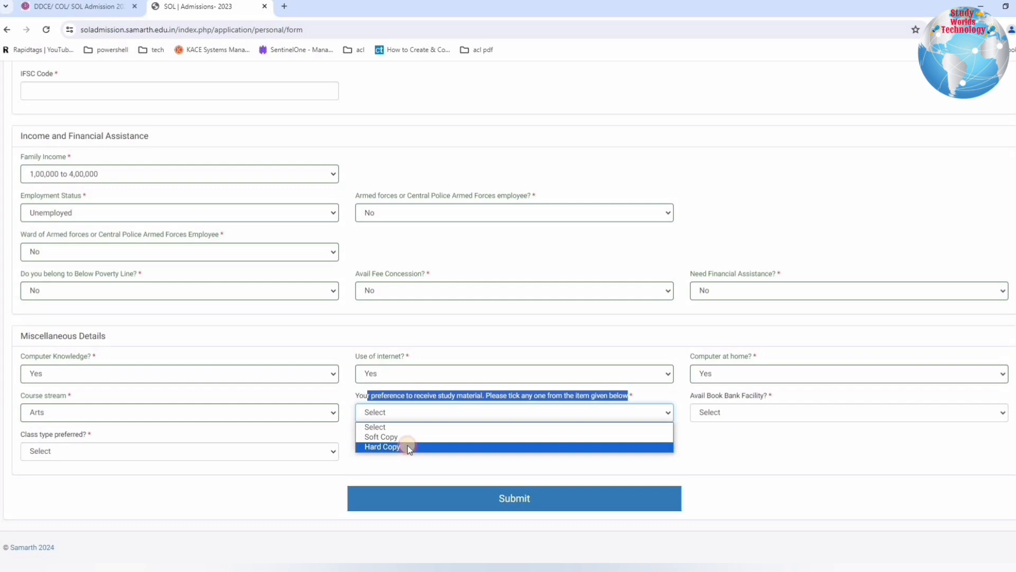
key(Return)
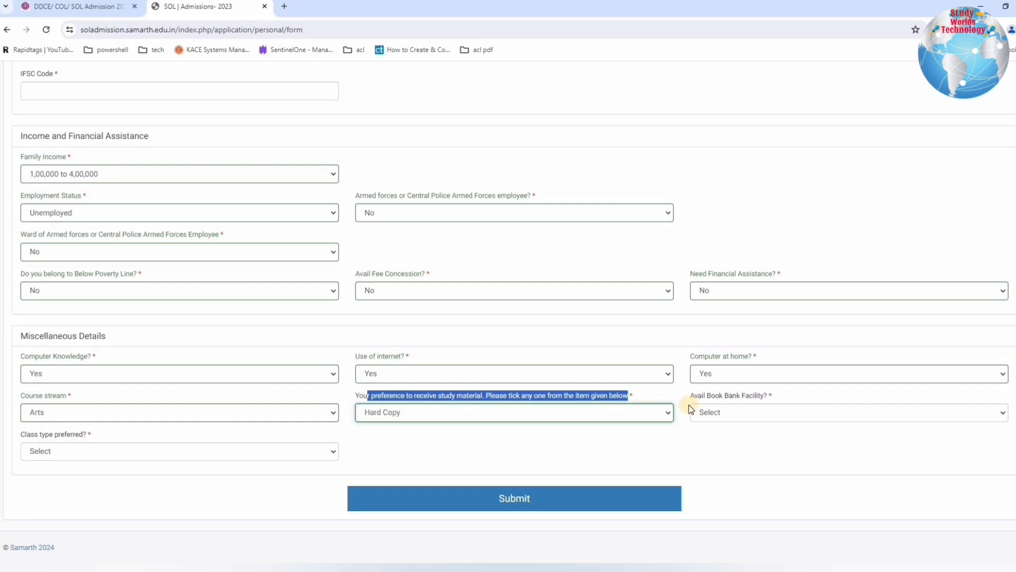
click(719, 410)
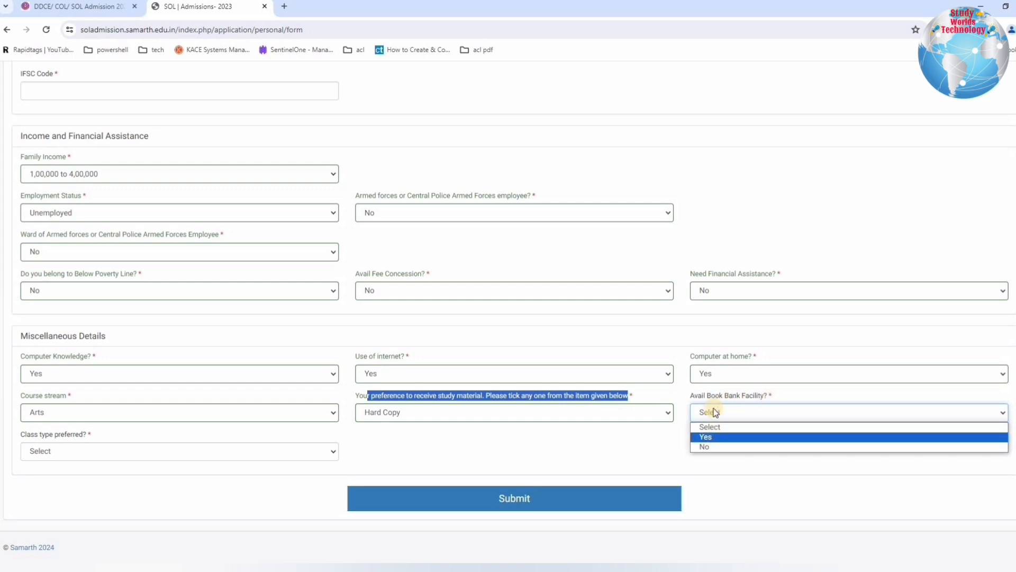
click(712, 437)
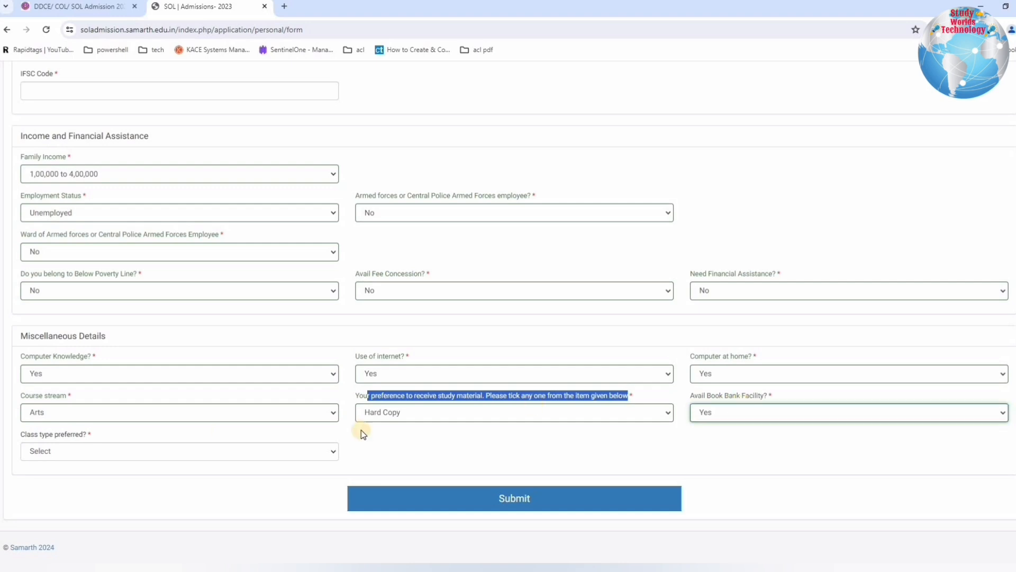
click(84, 450)
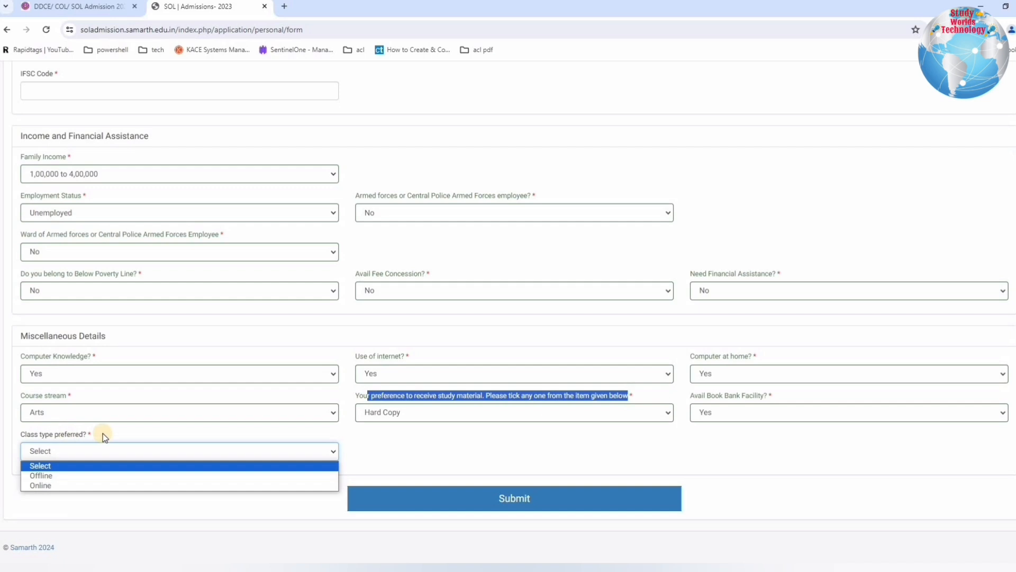
click(42, 476)
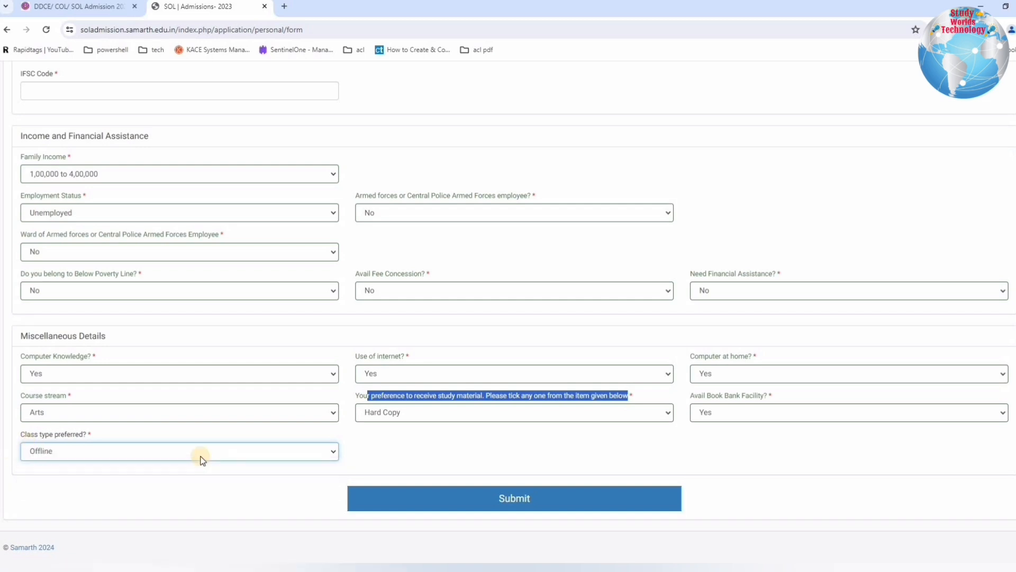
click(482, 502)
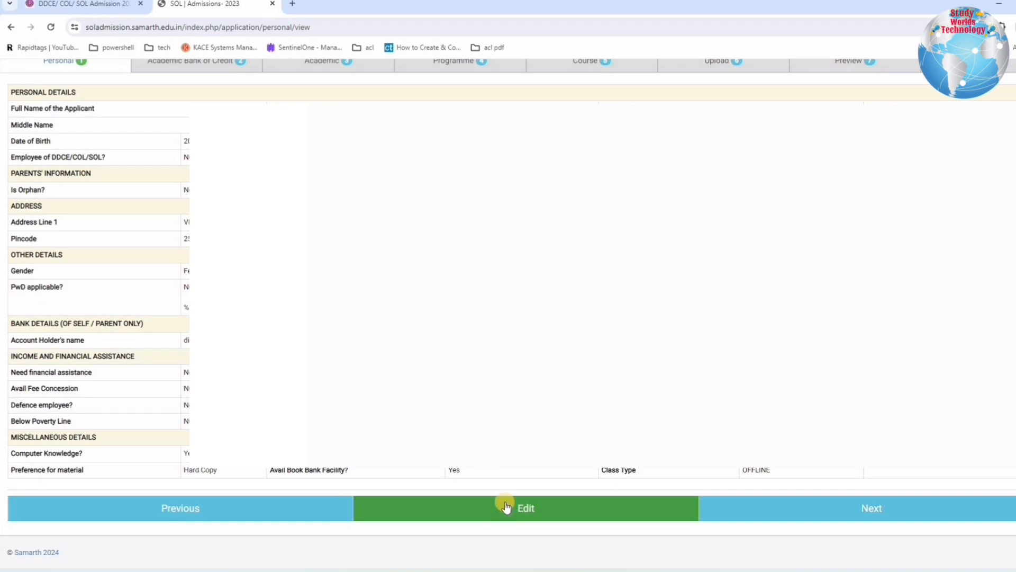
Step: Continue to the Academic Bank of Credit step and read through its key features
click(869, 517)
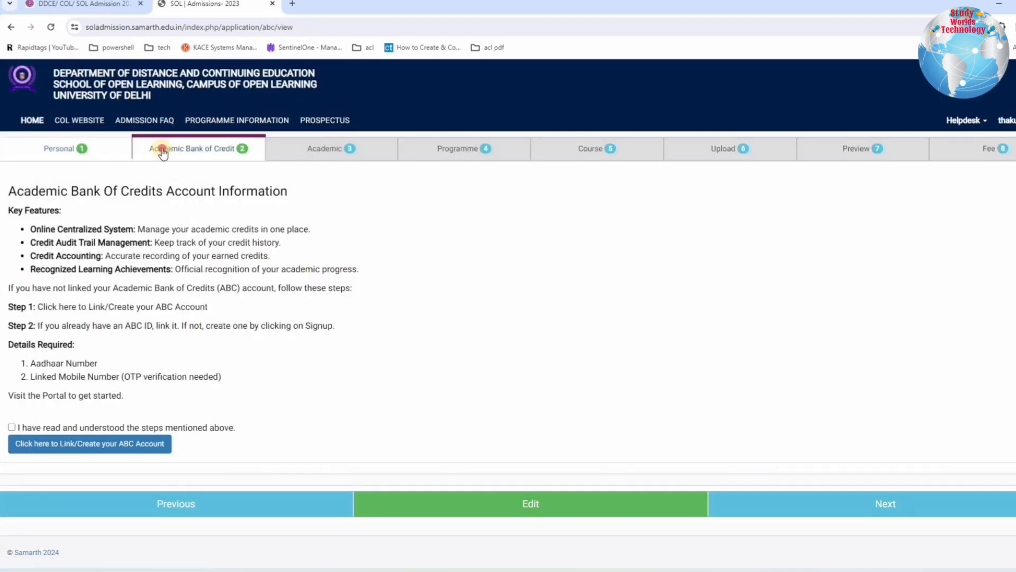
drag(19, 186, 136, 220)
drag(42, 228, 157, 242)
click(162, 223)
drag(95, 242, 267, 242)
click(233, 241)
drag(102, 256, 275, 254)
drag(51, 268, 326, 268)
click(119, 290)
Step: Review the ABC account requirements and tick 'I have read and understood'
drag(46, 288, 277, 289)
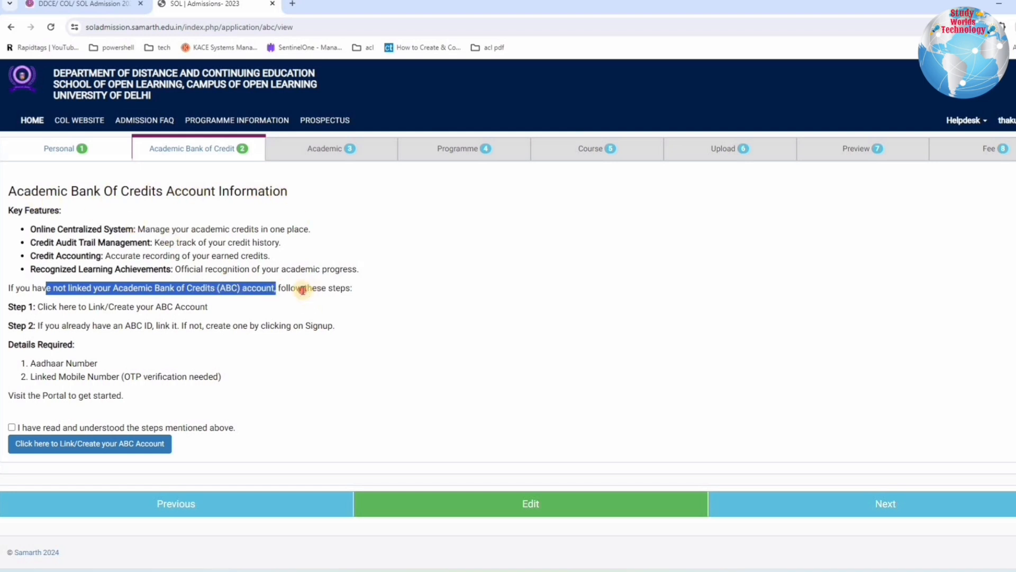
click(328, 287)
mouse_move(41, 363)
mouse_down()
mouse_move(98, 362)
mouse_move(125, 376)
mouse_move(46, 376)
mouse_up()
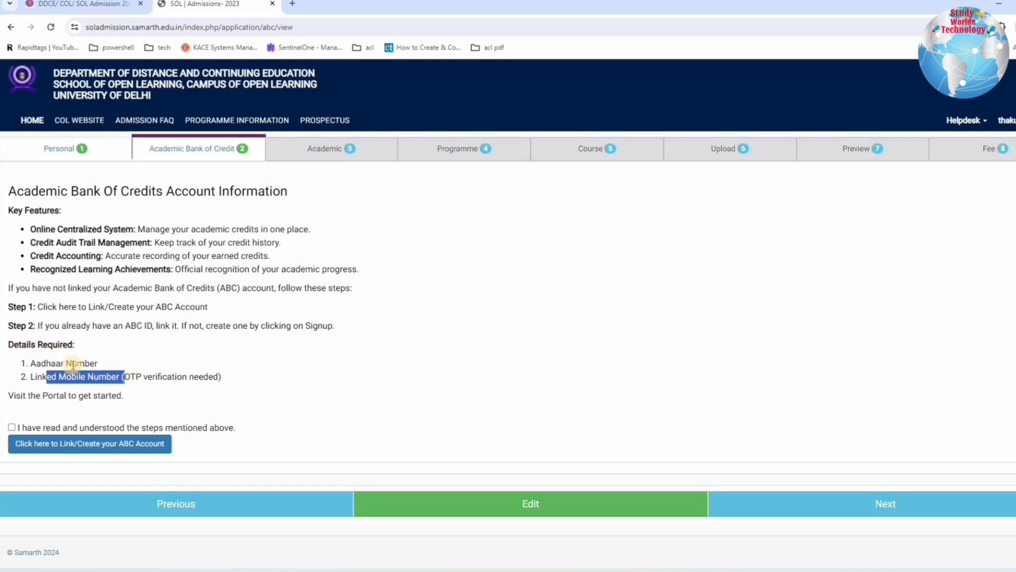
drag(19, 344, 111, 377)
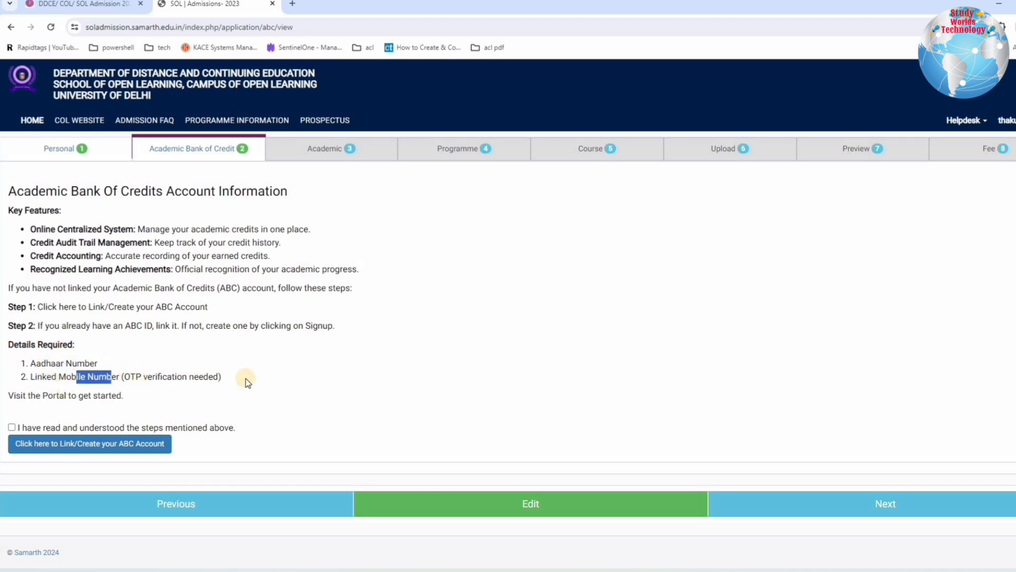
drag(8, 396, 132, 395)
click(78, 414)
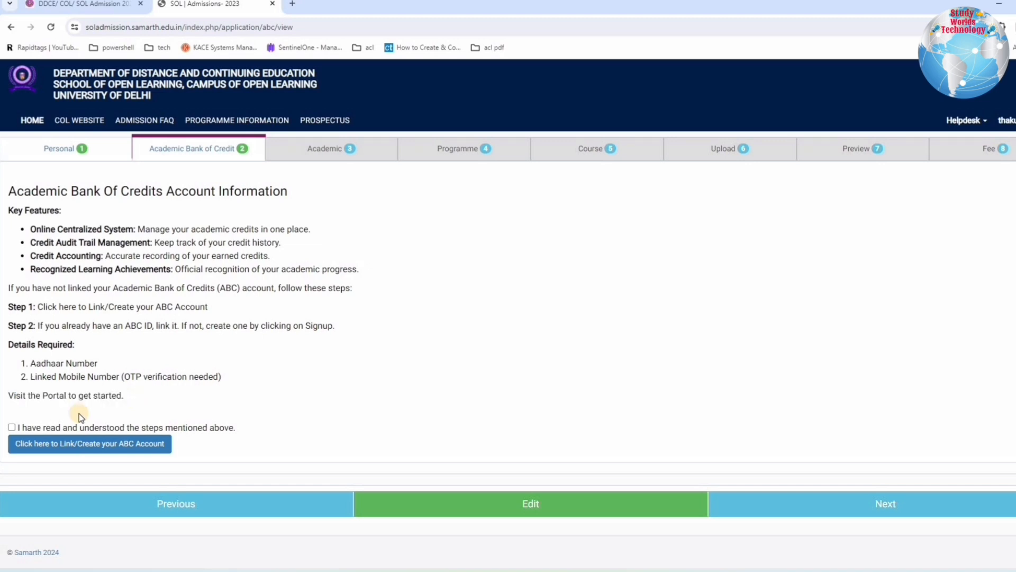
click(11, 427)
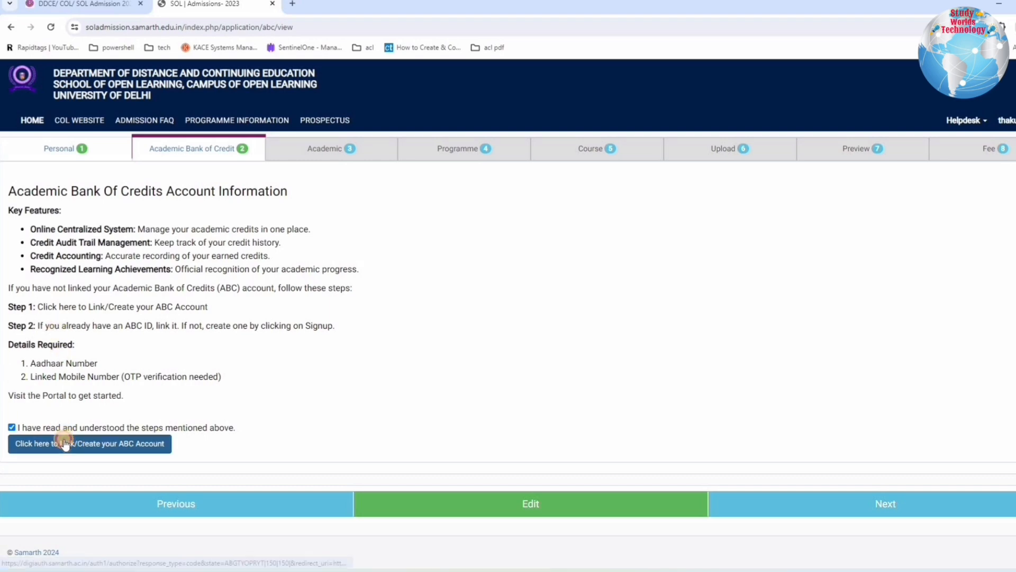
Step: Start linking the ABC account via DigiLocker sign-up and submit the Aadhaar OTP
click(65, 443)
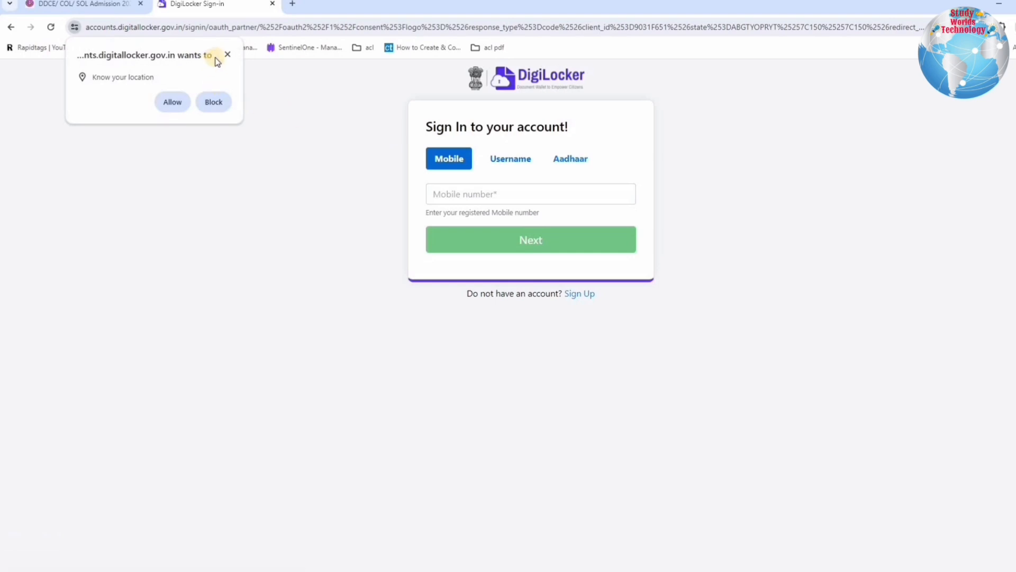
click(227, 54)
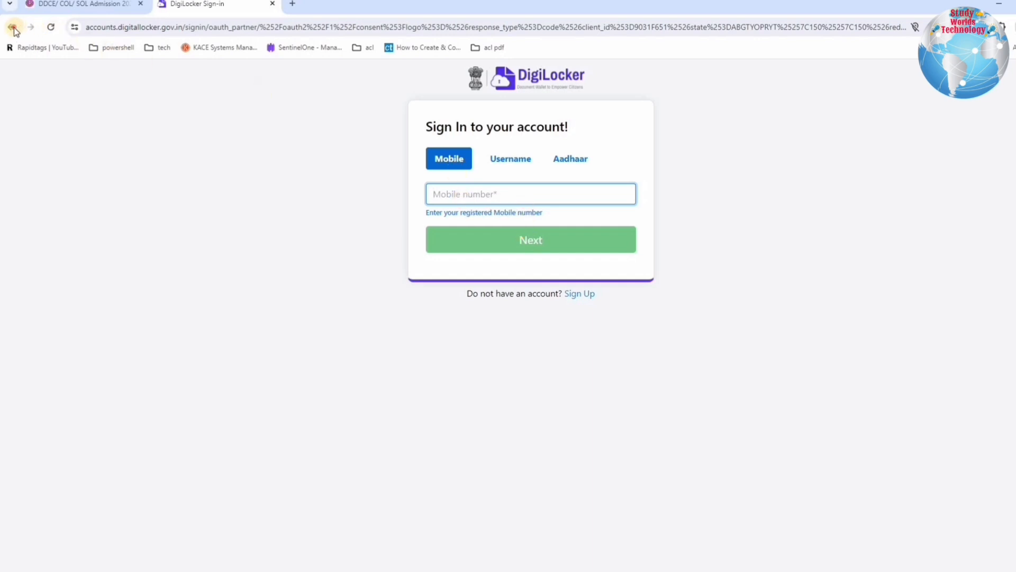
click(581, 298)
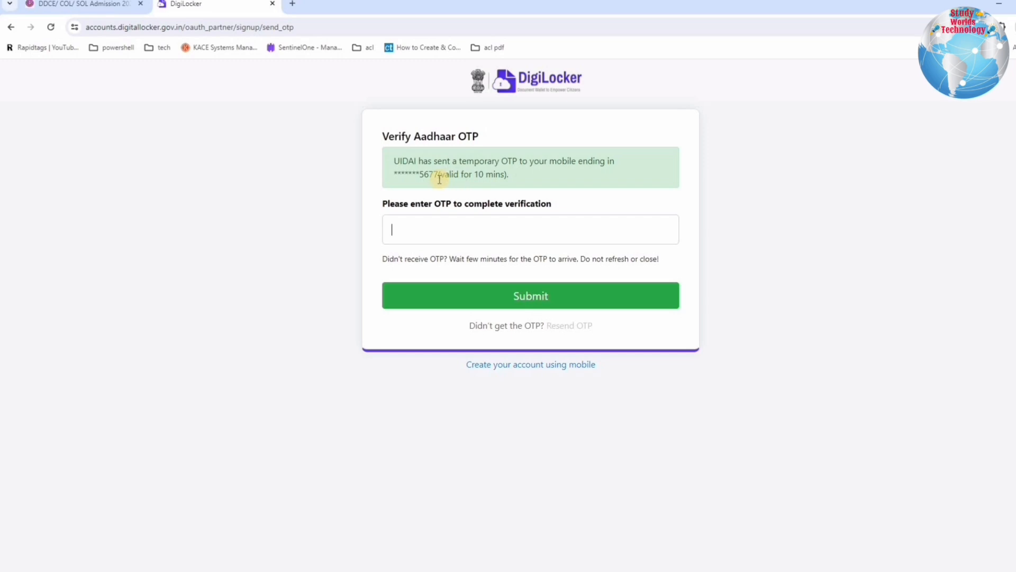
click(423, 228)
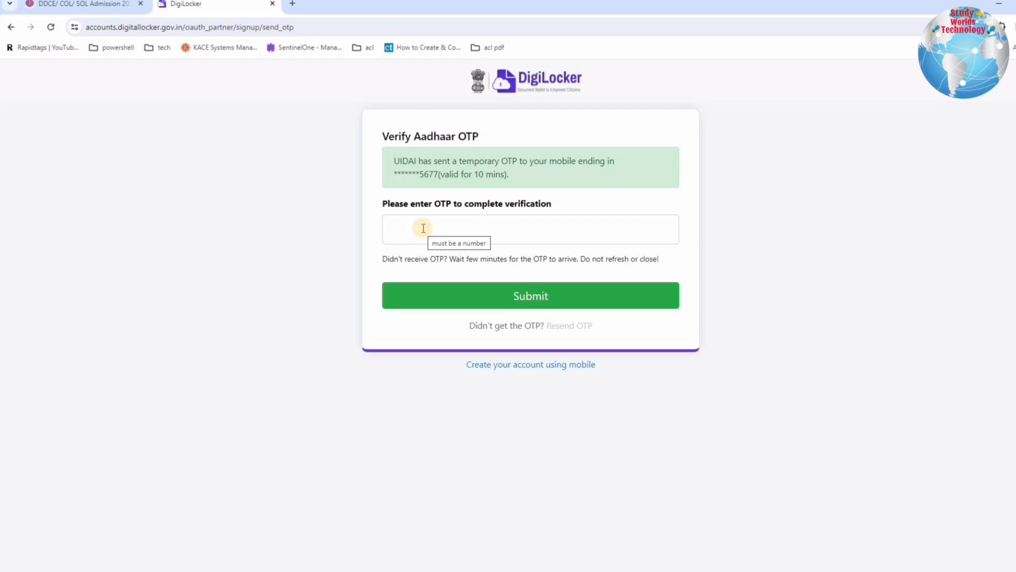
click(527, 290)
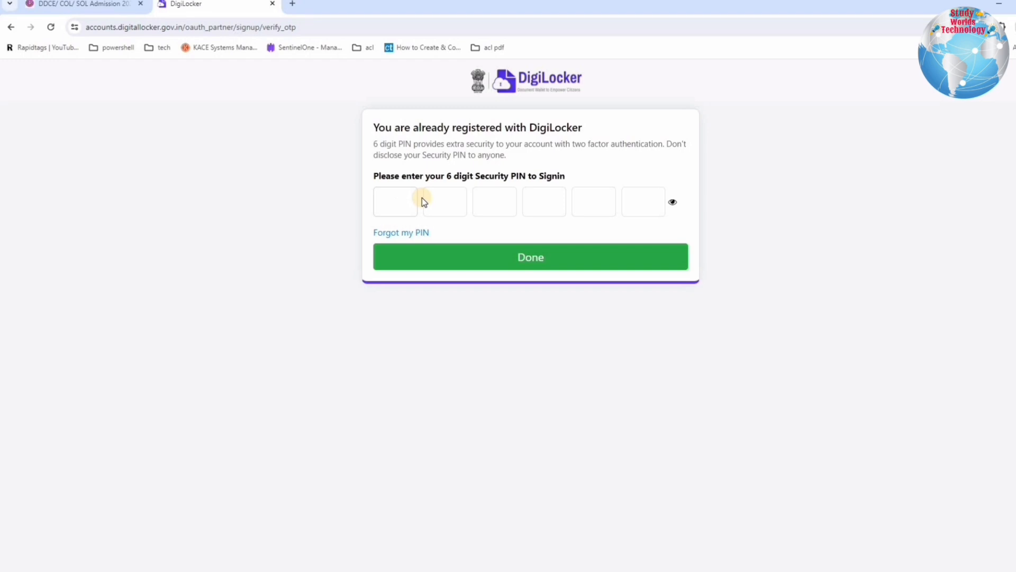
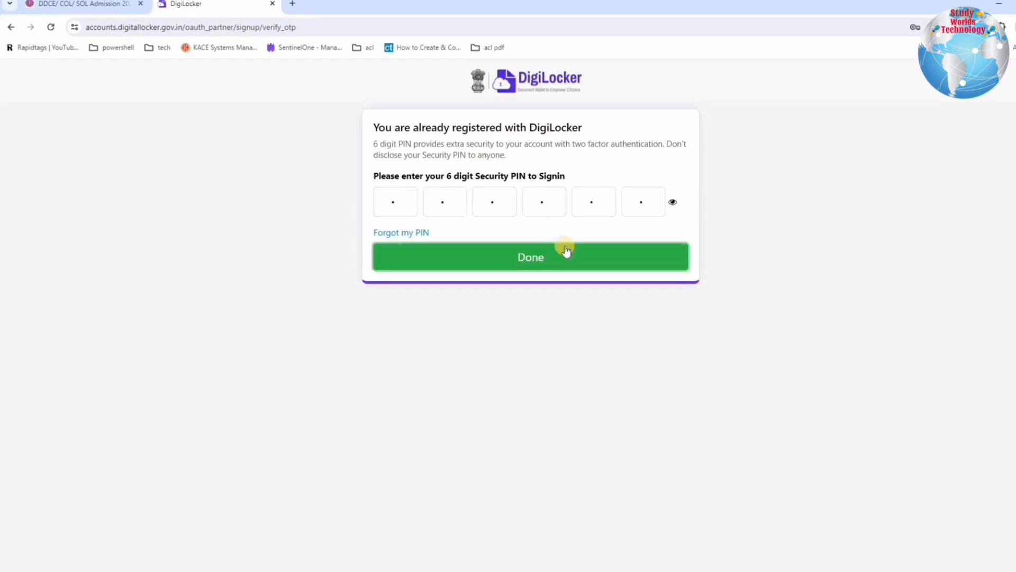
Step: Enter the 6-digit security PIN, set consent purpose to Verification, and allow Samarth eGov access
click(565, 259)
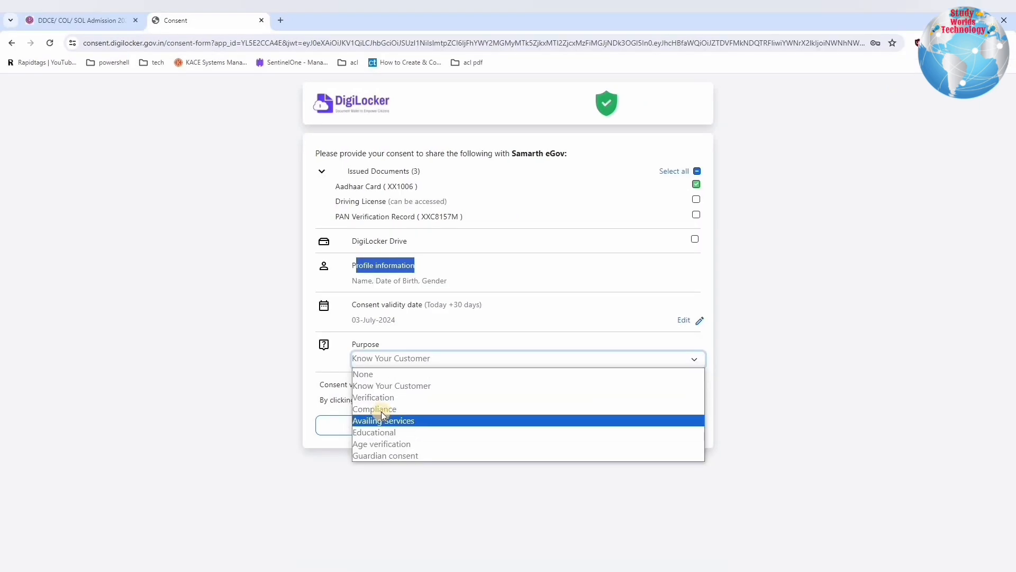
click(383, 398)
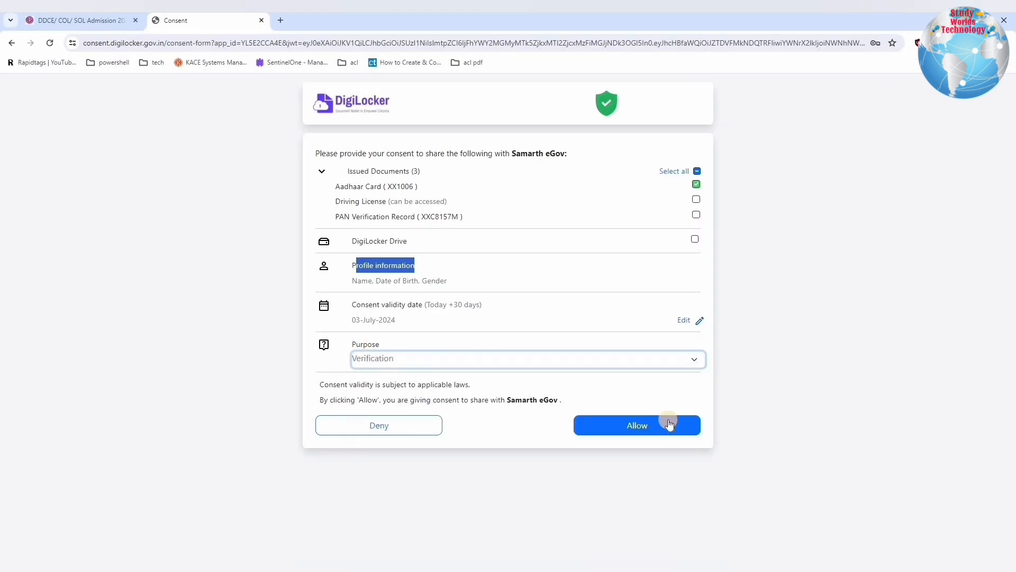
click(638, 421)
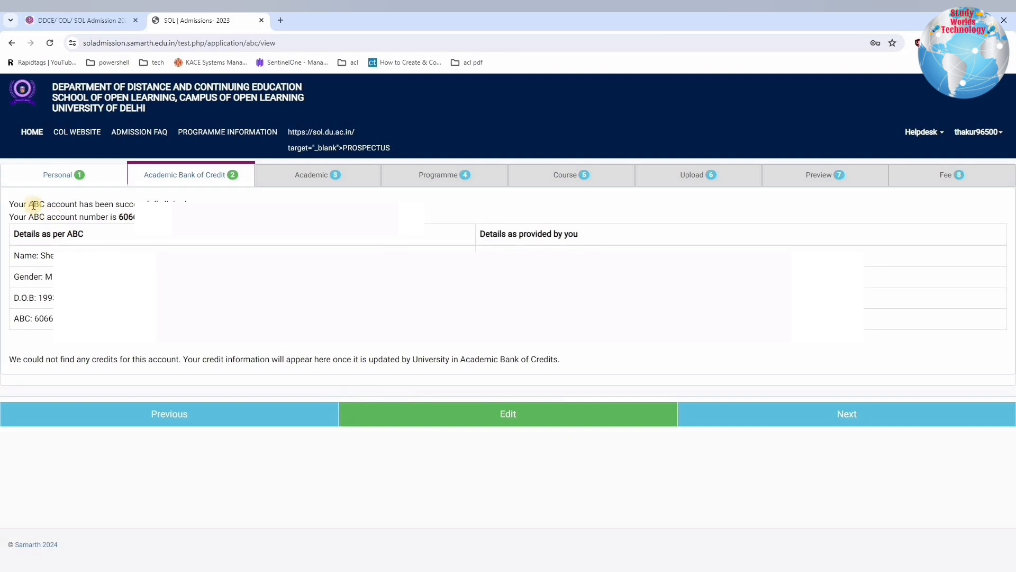
Step: Check the linked ABC account number message and continue to the next admission step
drag(33, 205, 186, 204)
drag(39, 217, 135, 217)
click(183, 218)
click(816, 407)
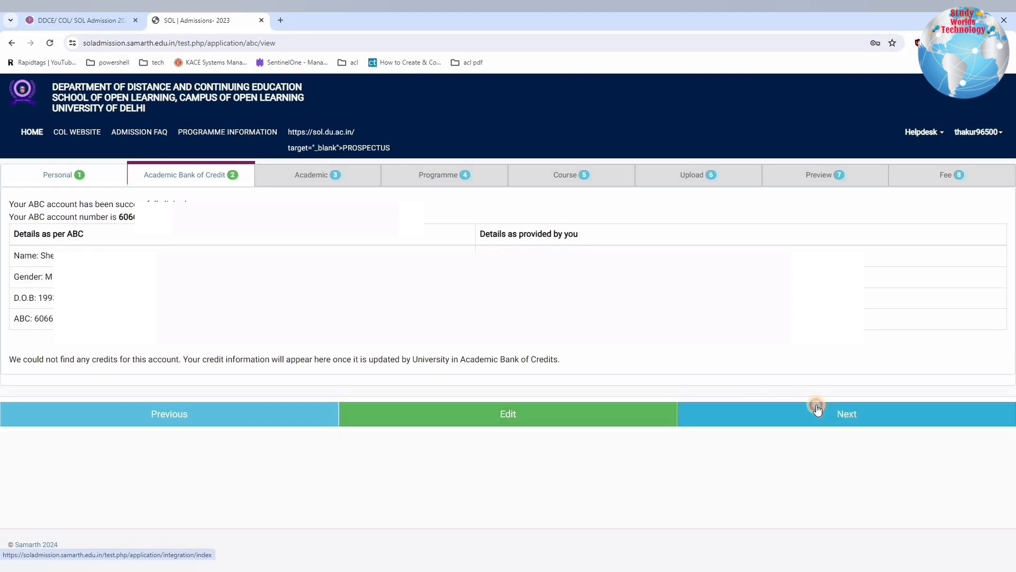
Step: Set the Class 12th board name to OTHER after briefly picking CBSE
drag(21, 226, 68, 236)
click(68, 237)
click(68, 237)
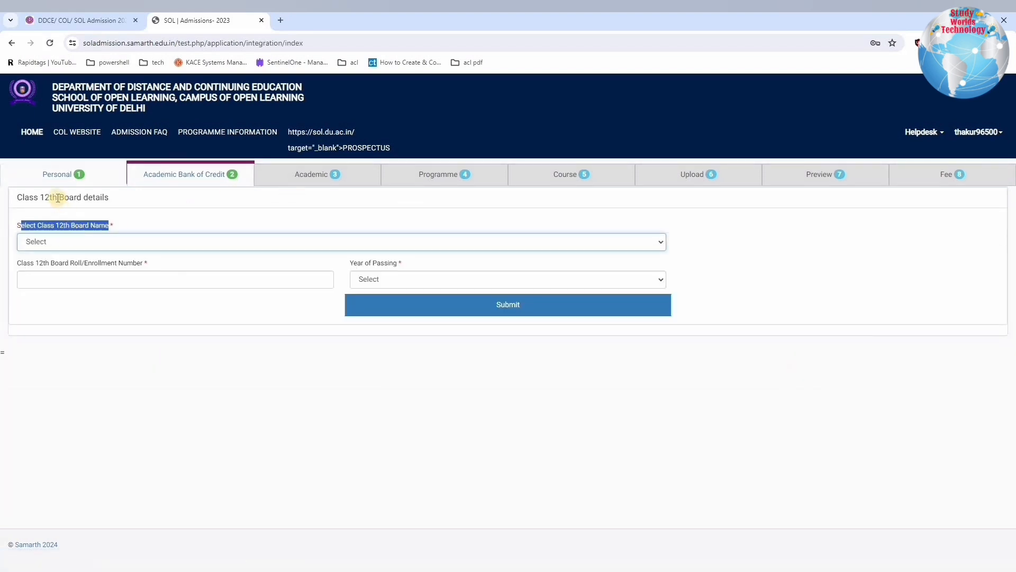
click(66, 245)
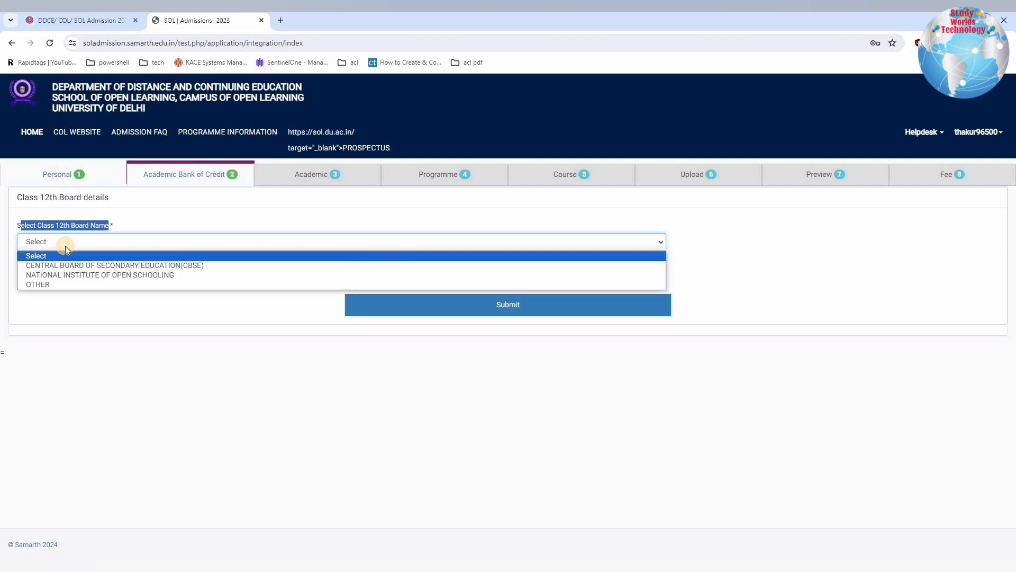
click(60, 265)
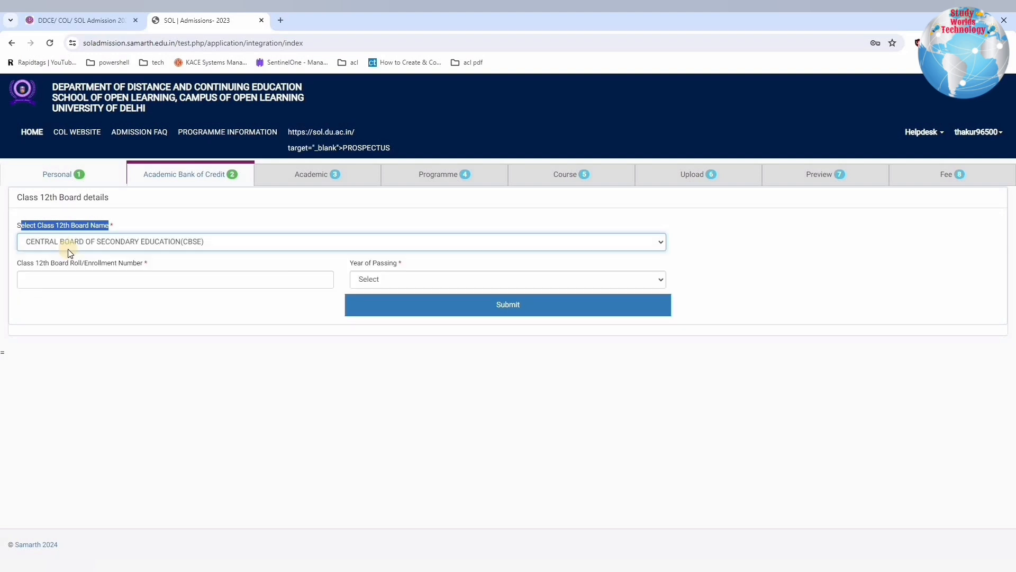
click(65, 245)
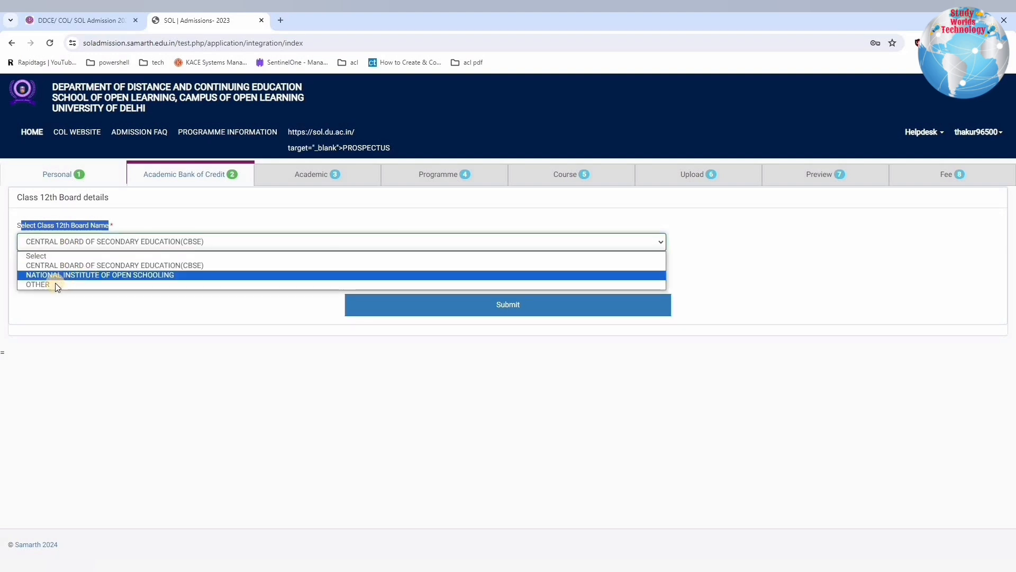
click(55, 285)
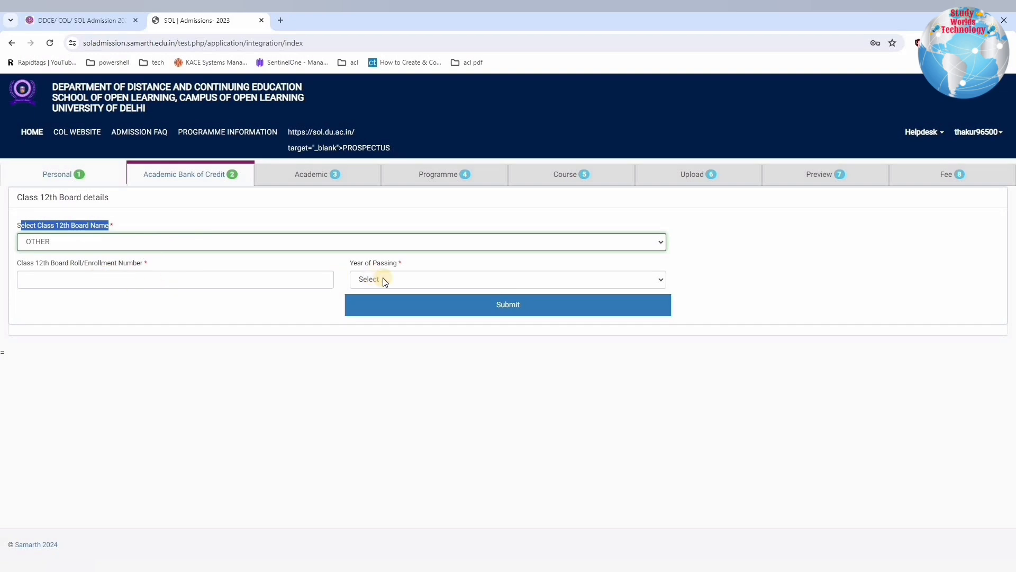
Step: Submit the board details, then enter board CBSE, result status Passed and year of passing 2024
click(406, 309)
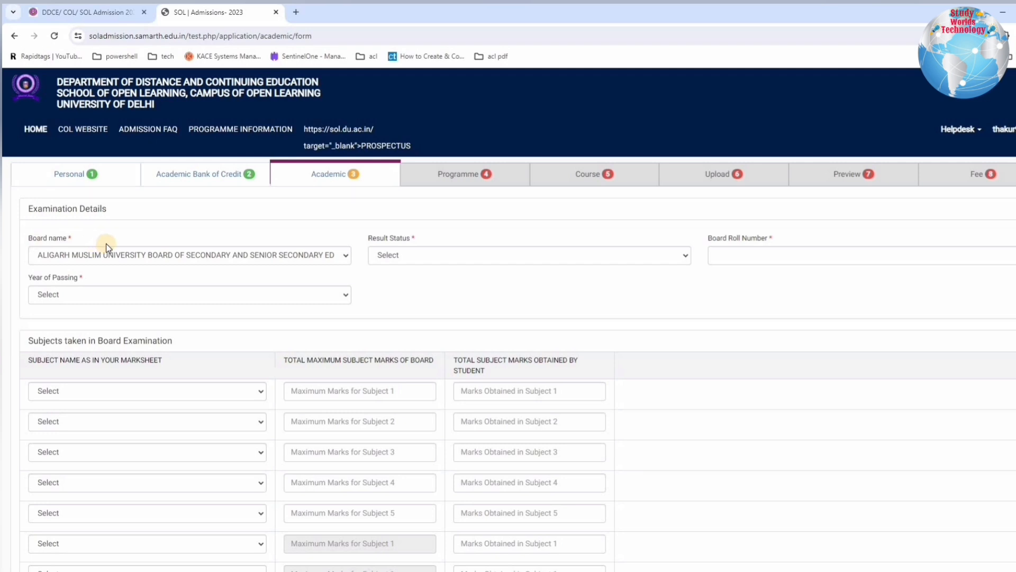
click(300, 258)
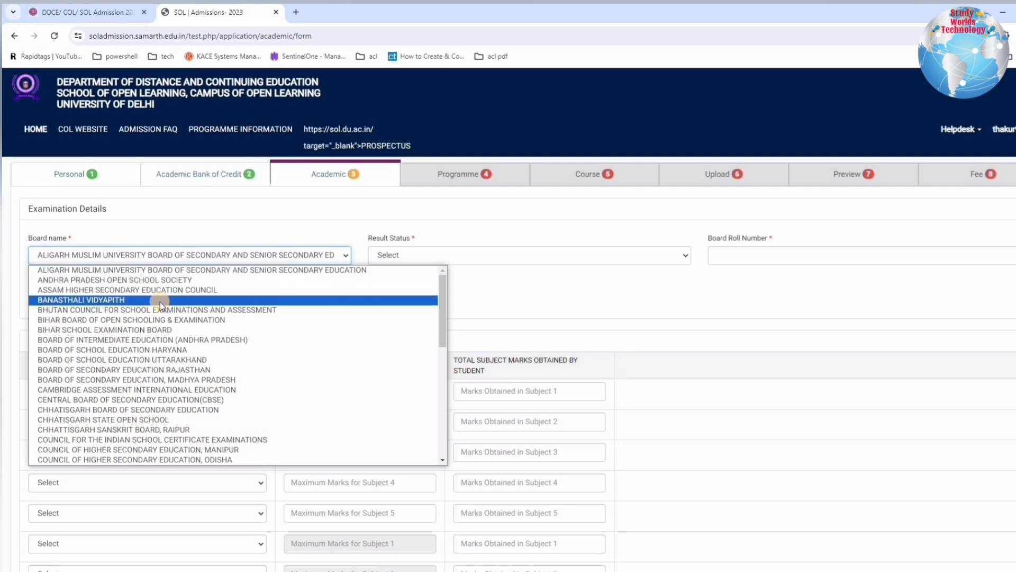
click(127, 400)
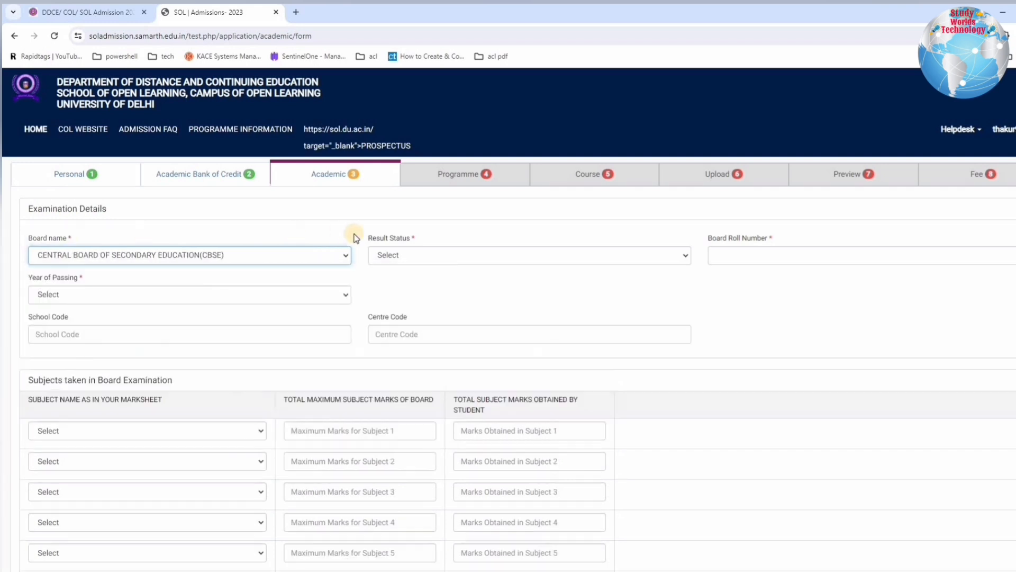
click(414, 253)
click(403, 281)
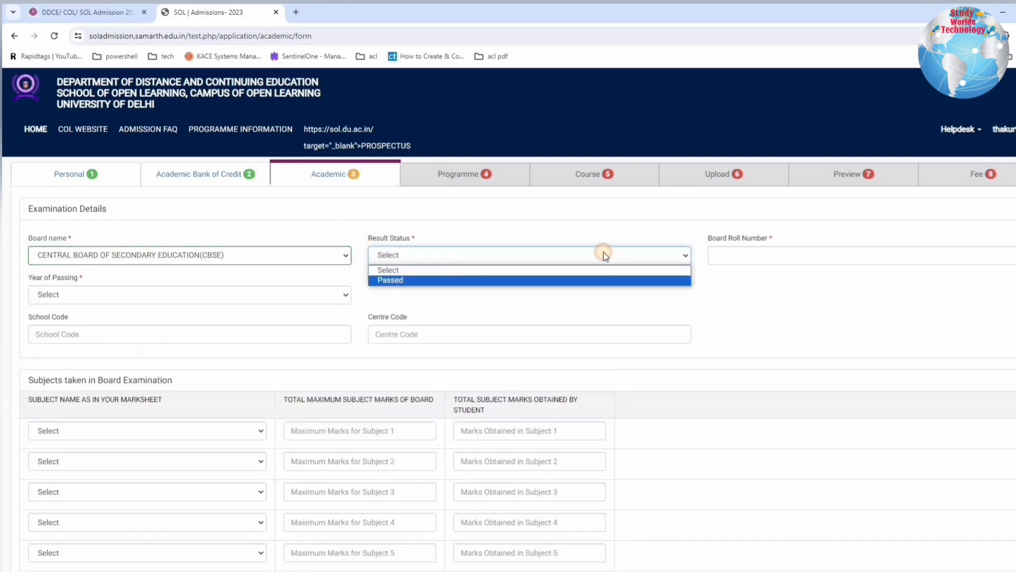
click(793, 255)
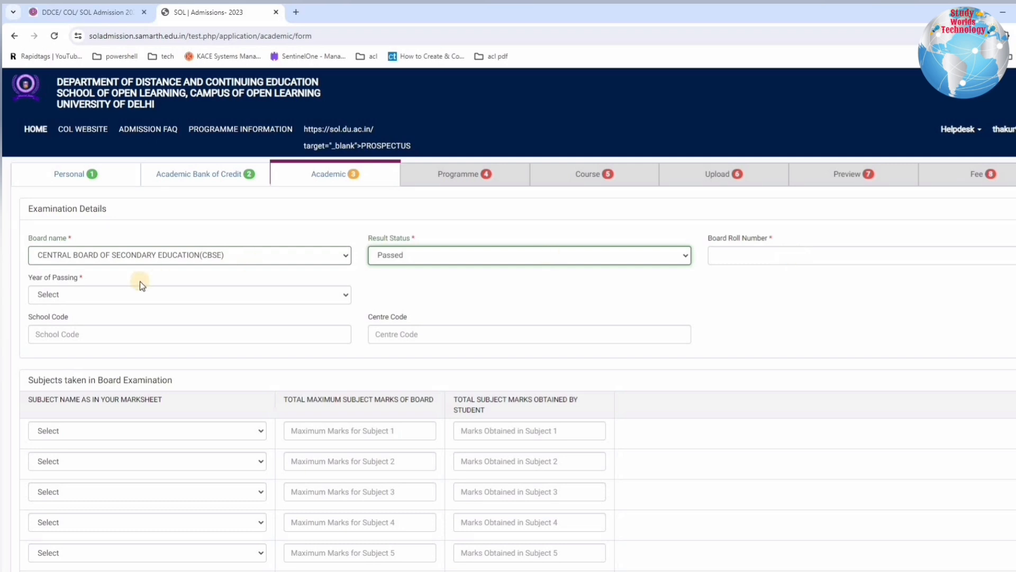
click(97, 295)
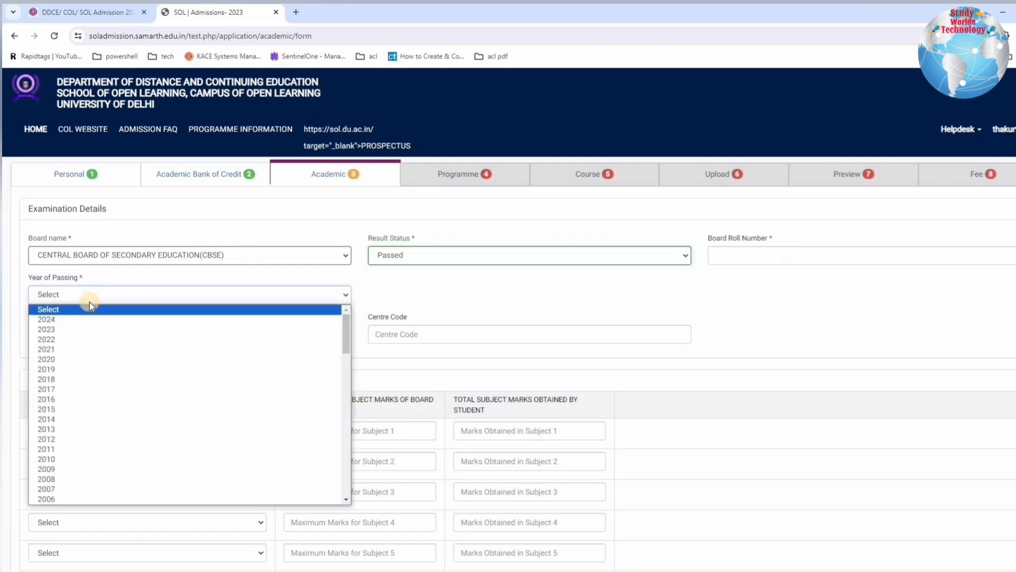
click(57, 320)
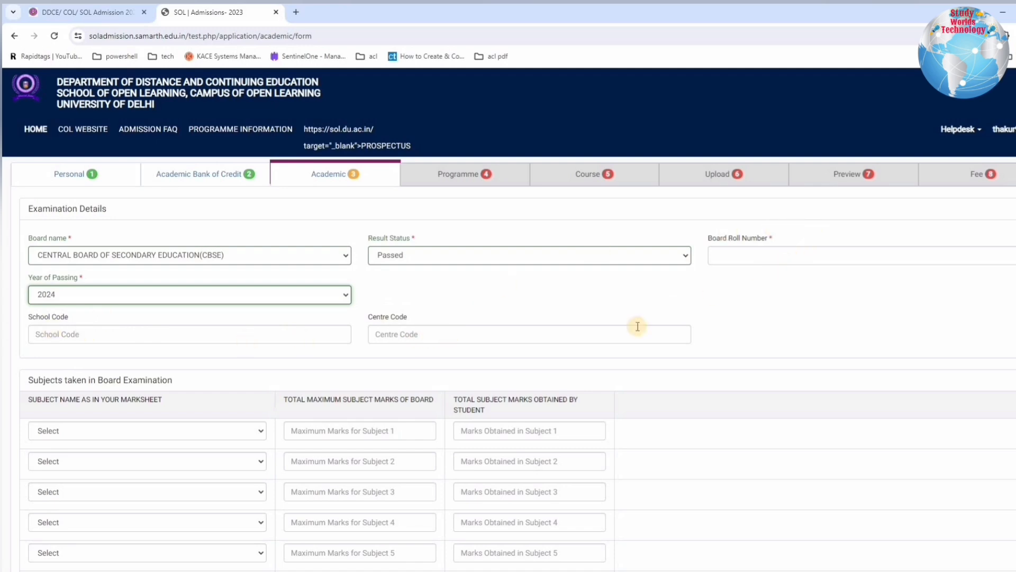
Step: Add Subject 1 as HINDI CORE with maximum marks 100 and 68 obtained
scroll(638, 327, down, 3)
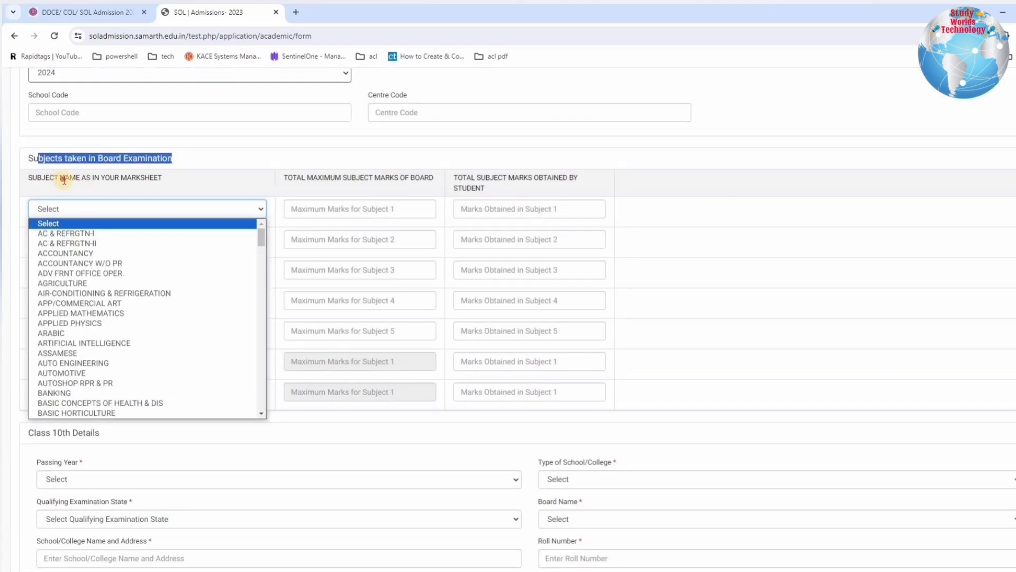
drag(59, 179, 325, 183)
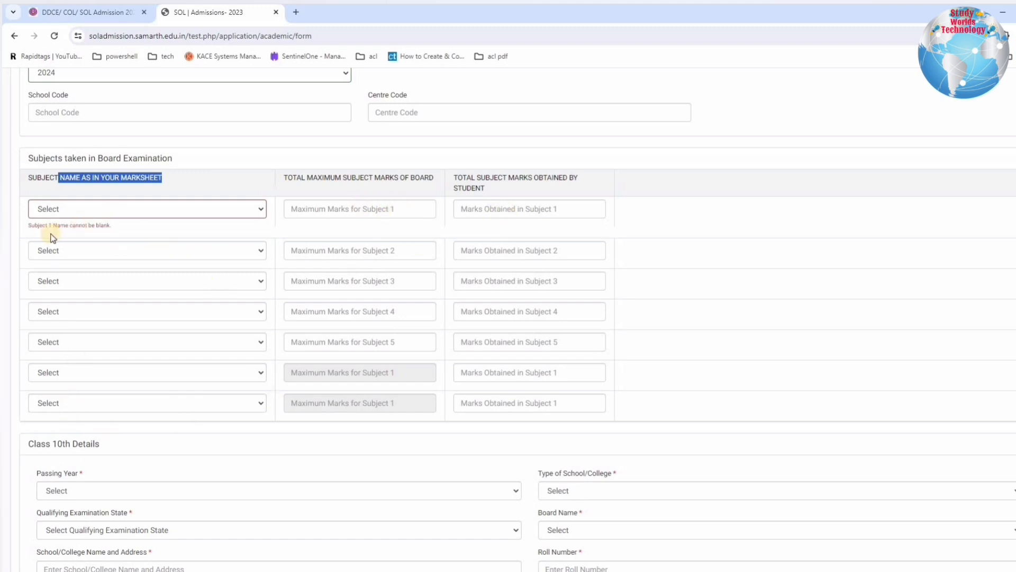
click(119, 209)
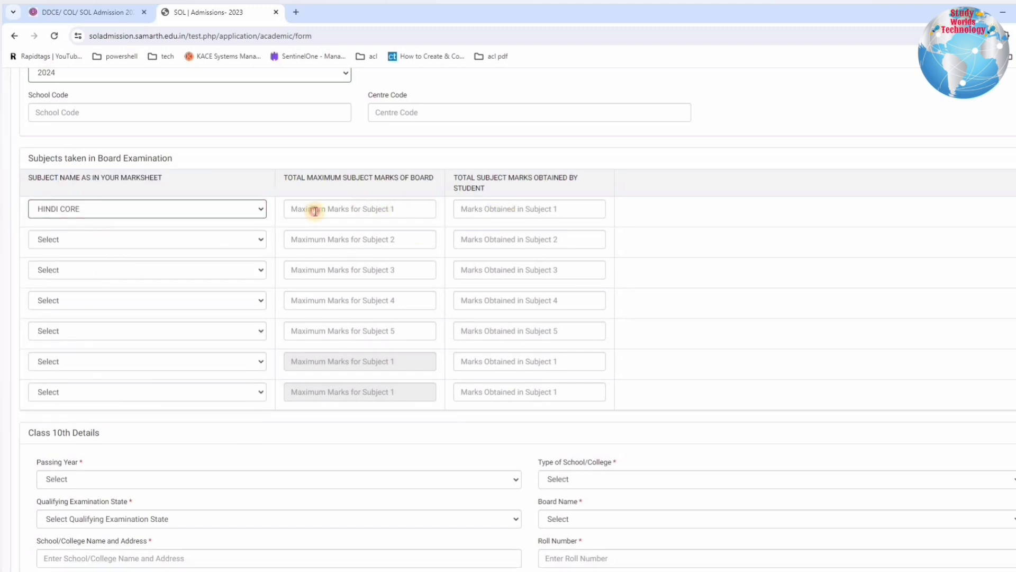
click(316, 212)
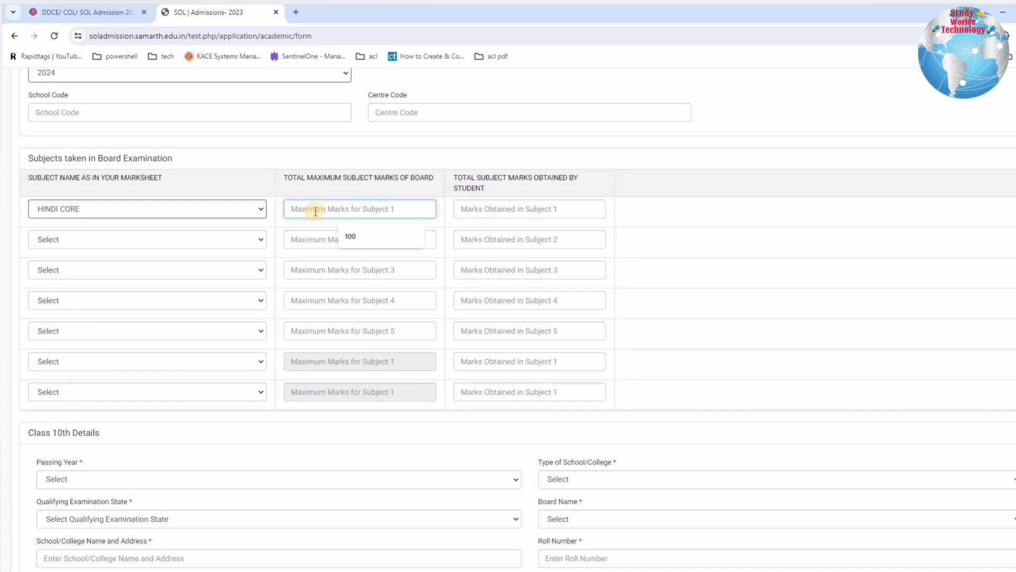
text(100)
click(495, 210)
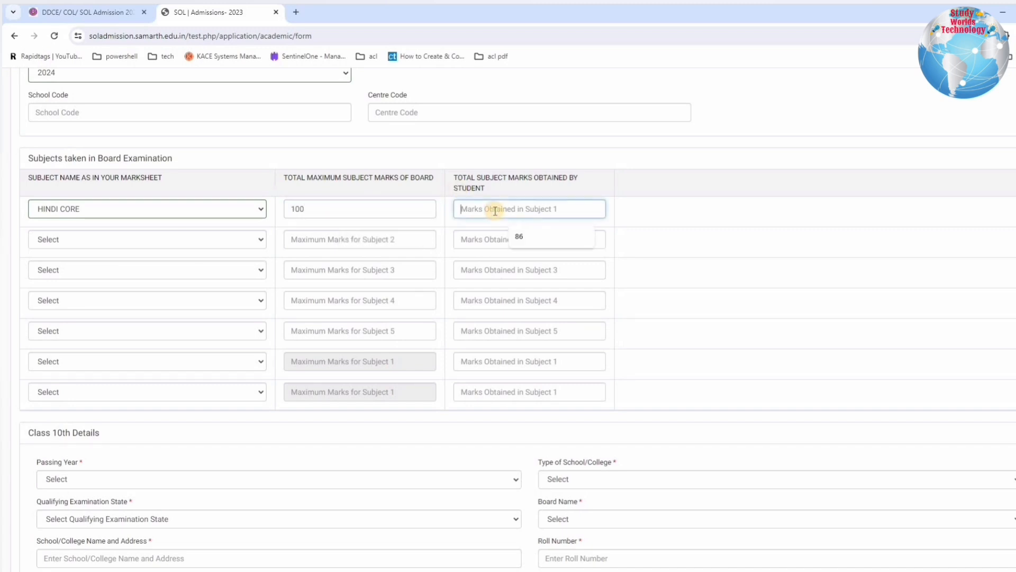
text(68)
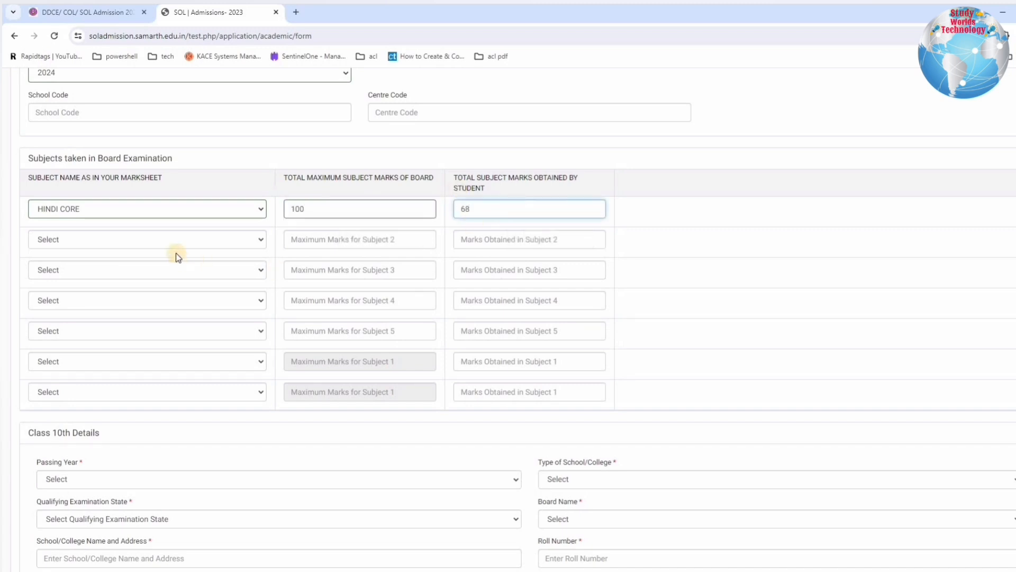
Step: Search 'en' for Subject 2, landing on ENGINEERING SCIENCE, and fill Subject 3's obtained marks as 84
click(171, 240)
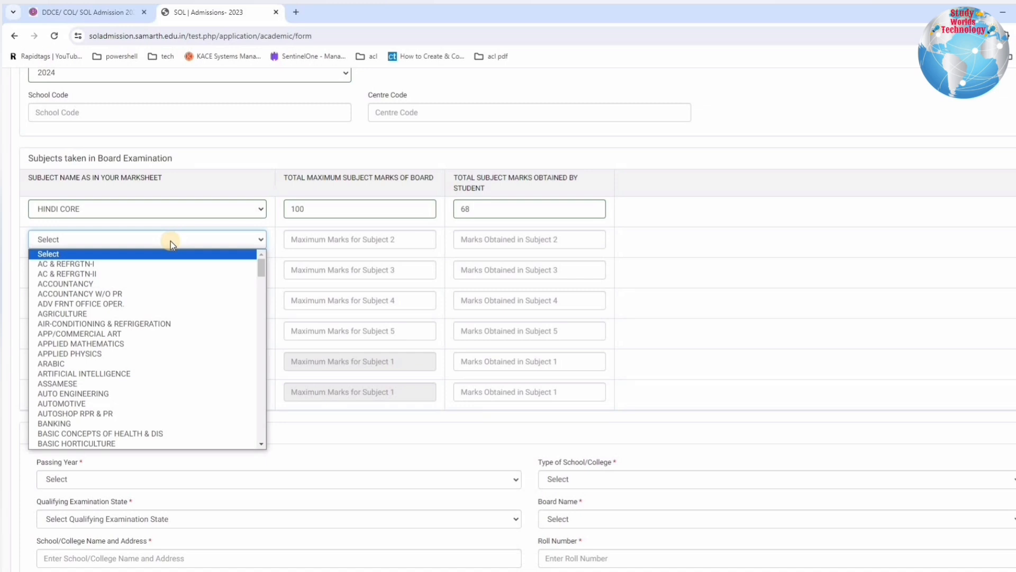
text(en)
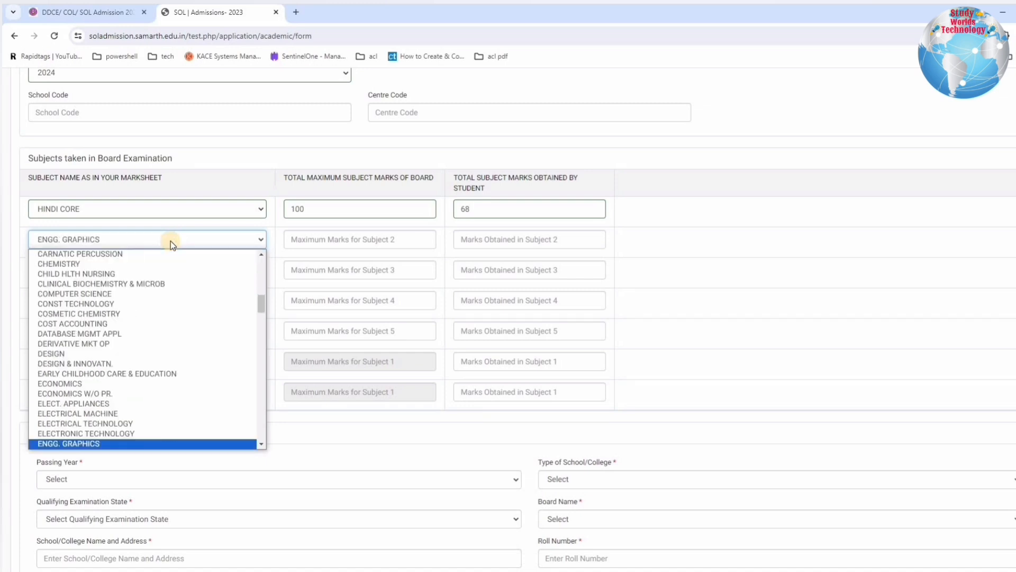
key(Down)
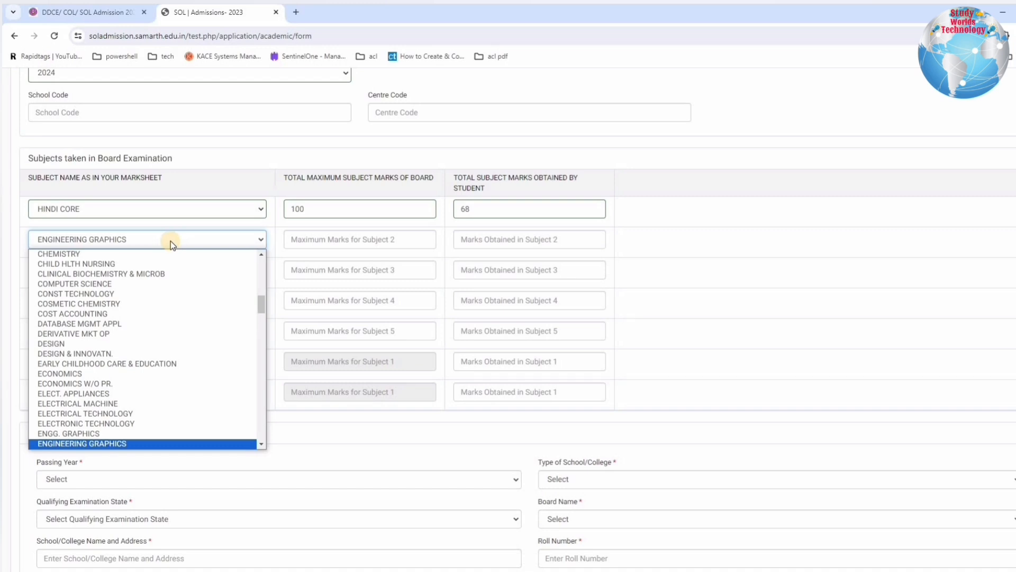
key(Down)
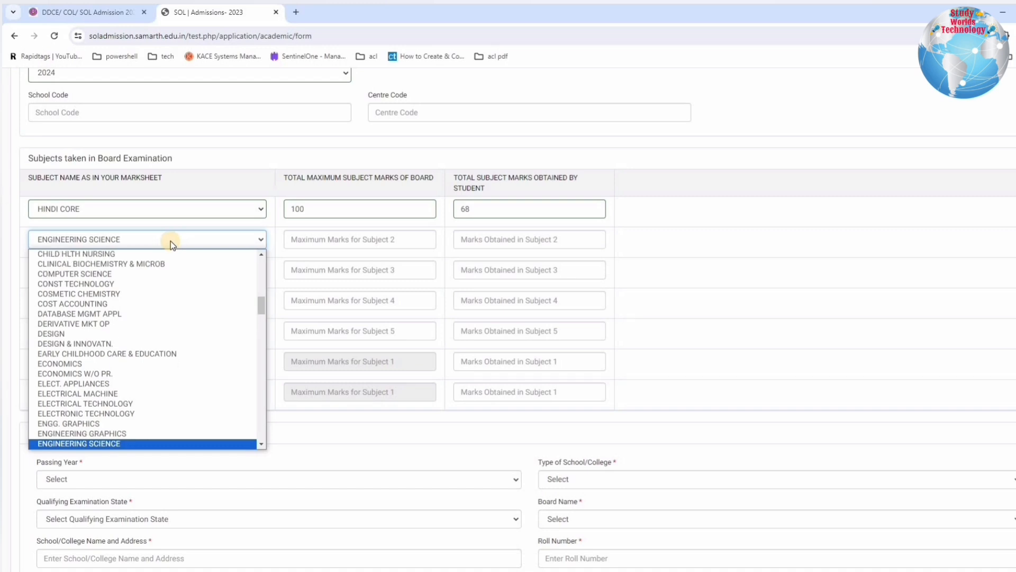
click(432, 480)
key(Escape)
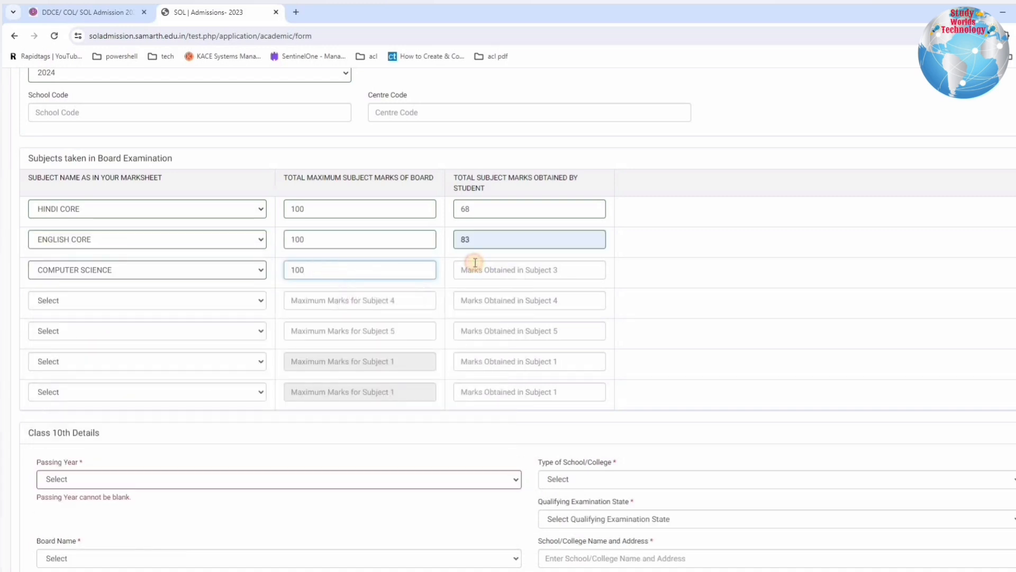
click(475, 262)
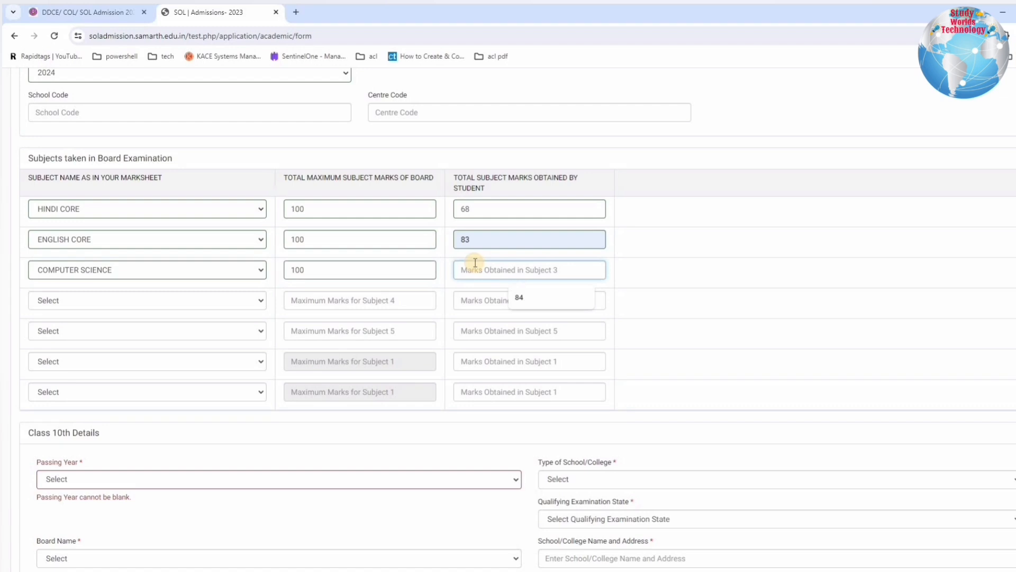
click(512, 297)
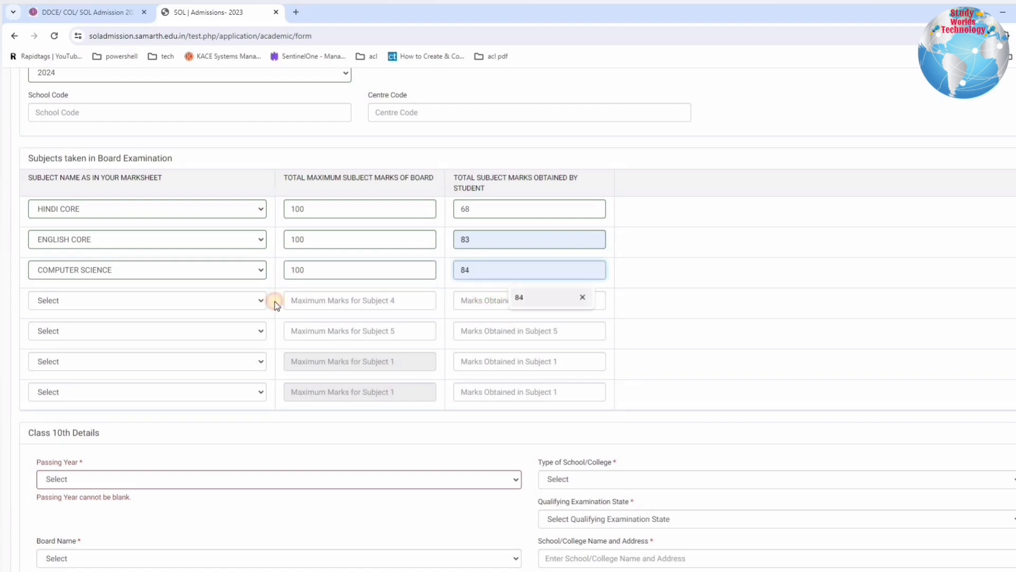
click(54, 302)
Step: Set the Class 10th passing year to 2022 and school type to Private Unaided
scroll(54, 303, down, 3)
drag(109, 266, 52, 266)
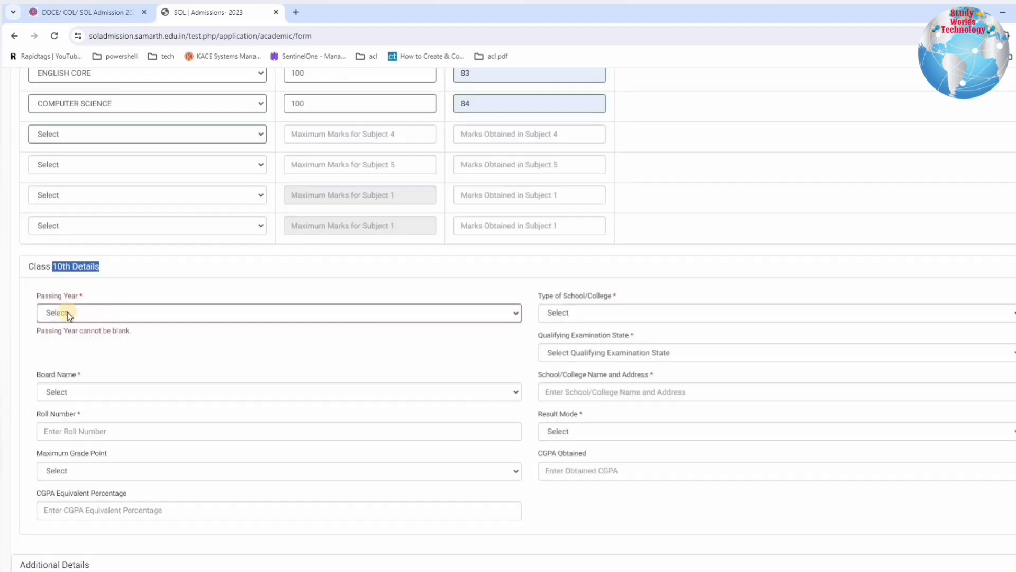
click(68, 313)
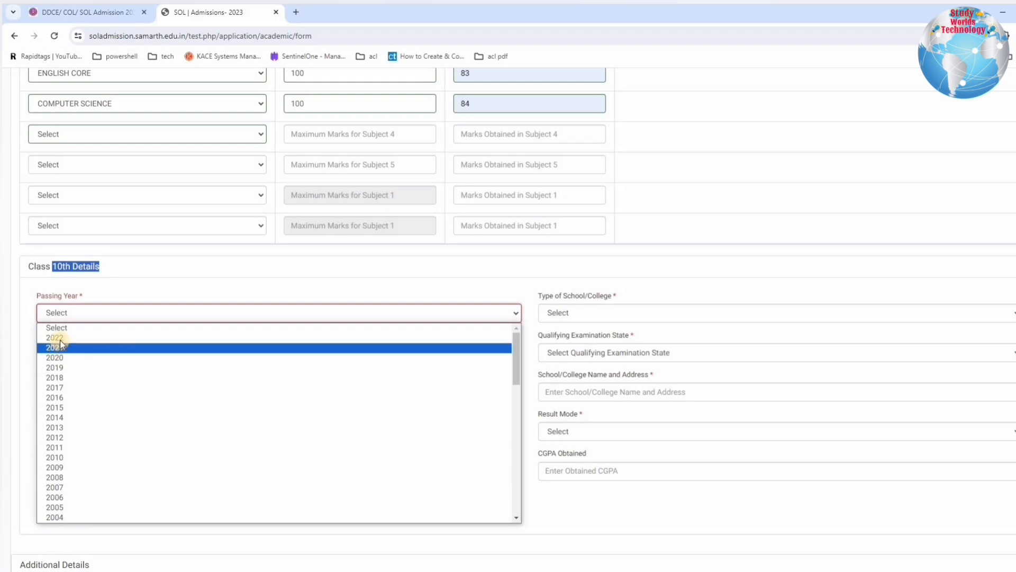
click(62, 338)
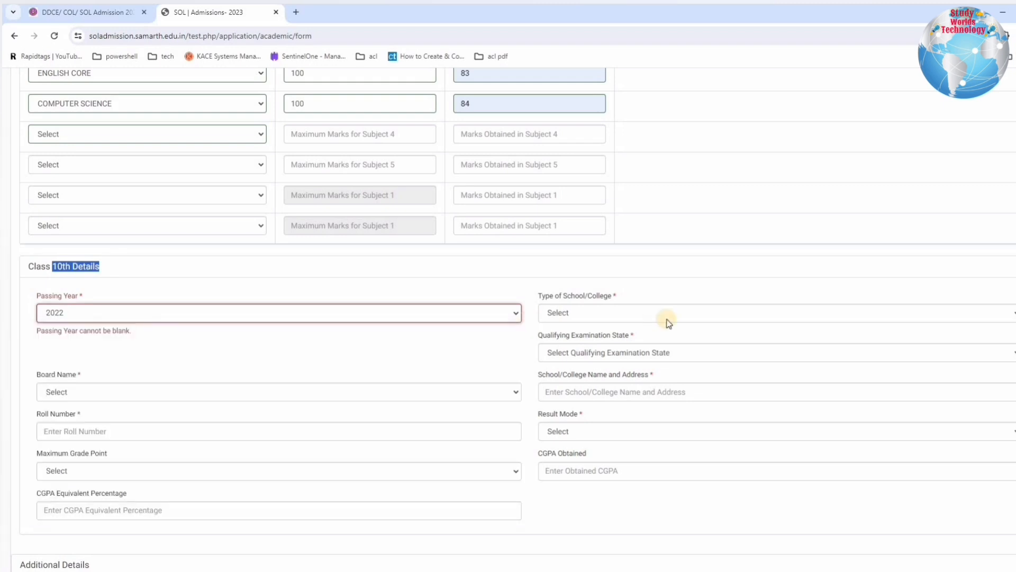
click(611, 309)
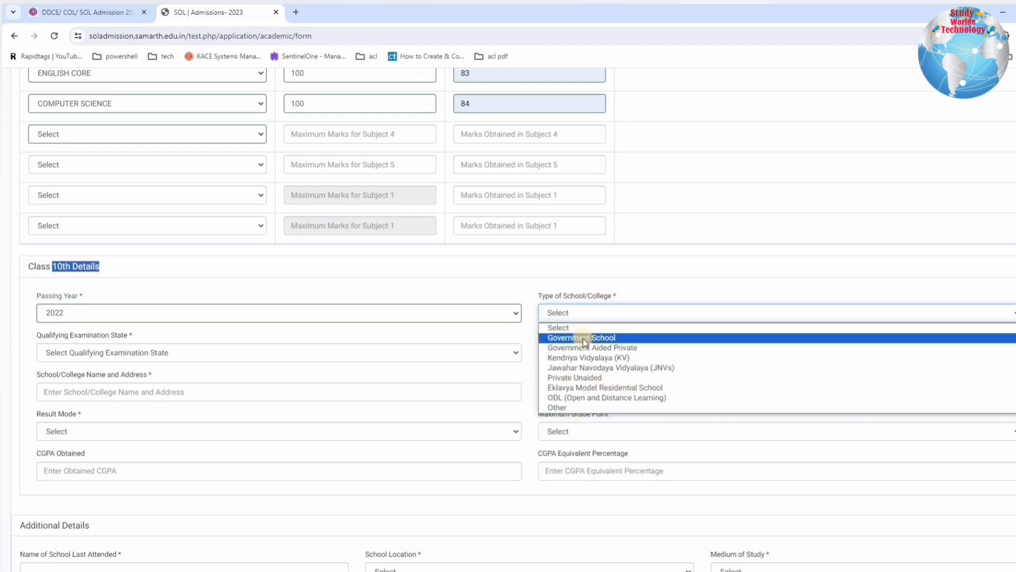
click(575, 378)
Step: Choose DELHI as the qualifying examination state and CENTRAL BOARD OF SECONDARY EDUCATION as the board
click(69, 347)
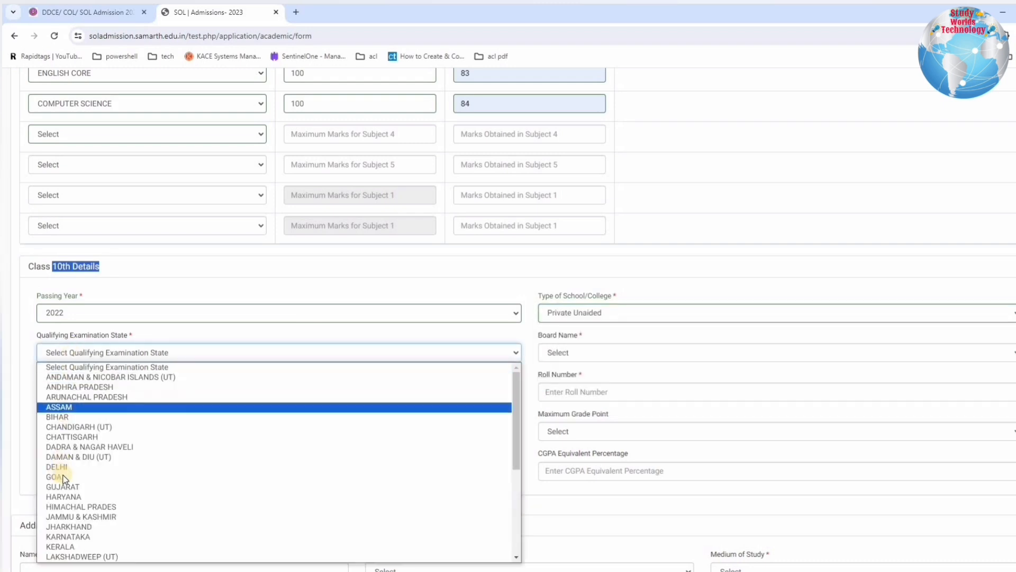
scroll(69, 466, down, 4)
scroll(69, 466, up, 4)
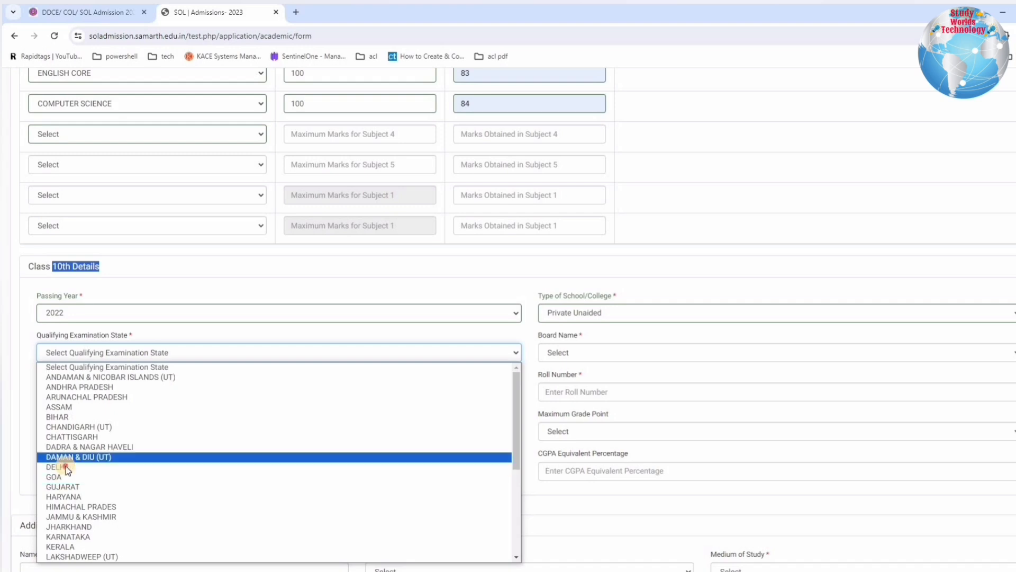
click(66, 459)
click(630, 355)
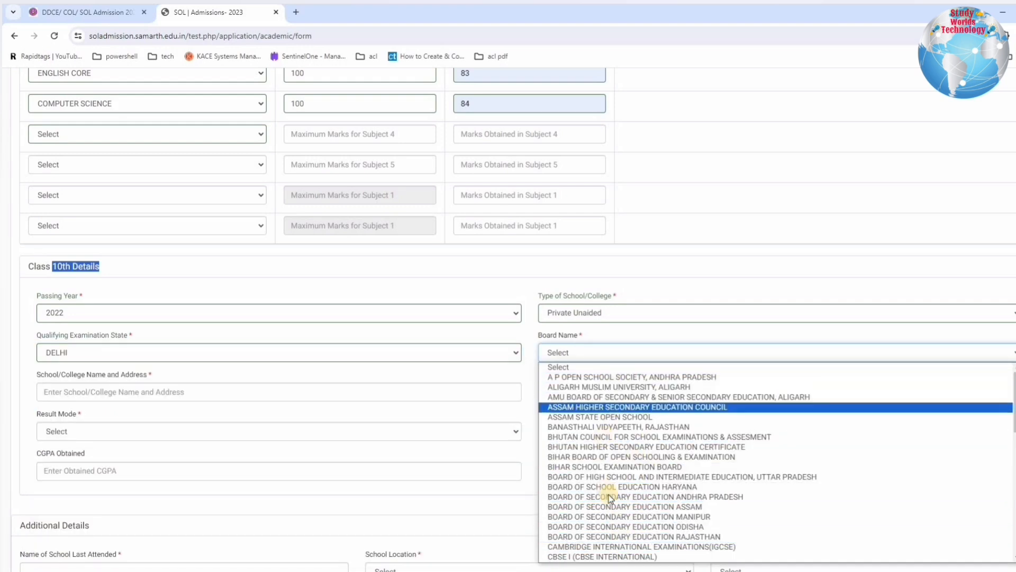
scroll(607, 415, down, 2)
click(598, 457)
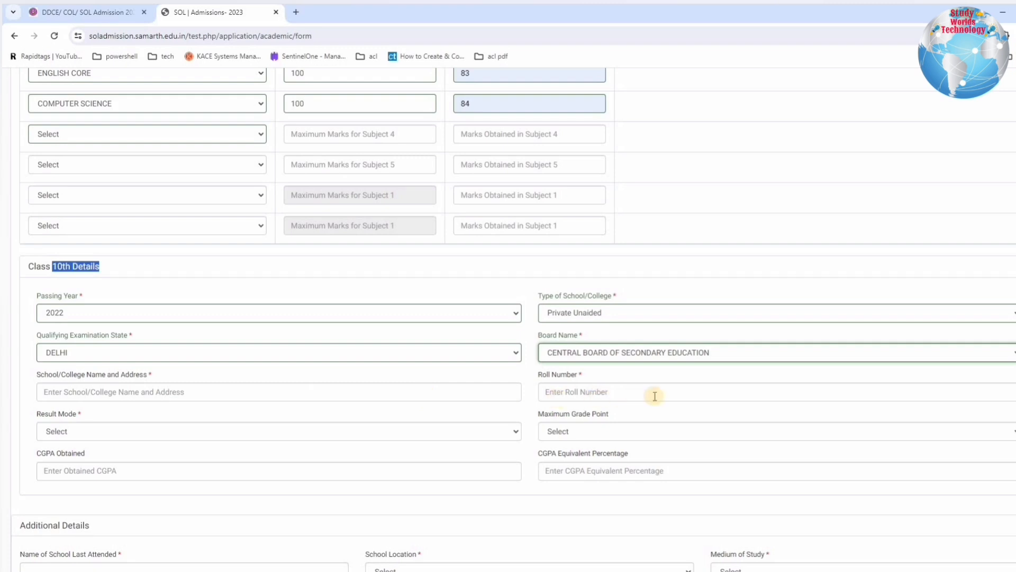
click(81, 430)
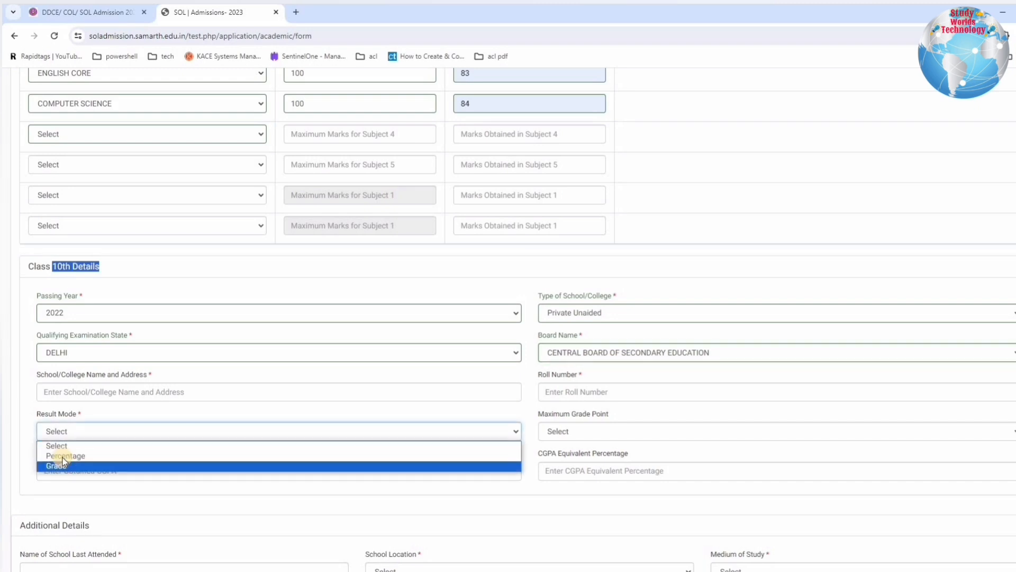
Step: Set the Class 10th result mode to Grade with a maximum grade point, after briefly trying Percentage
click(61, 466)
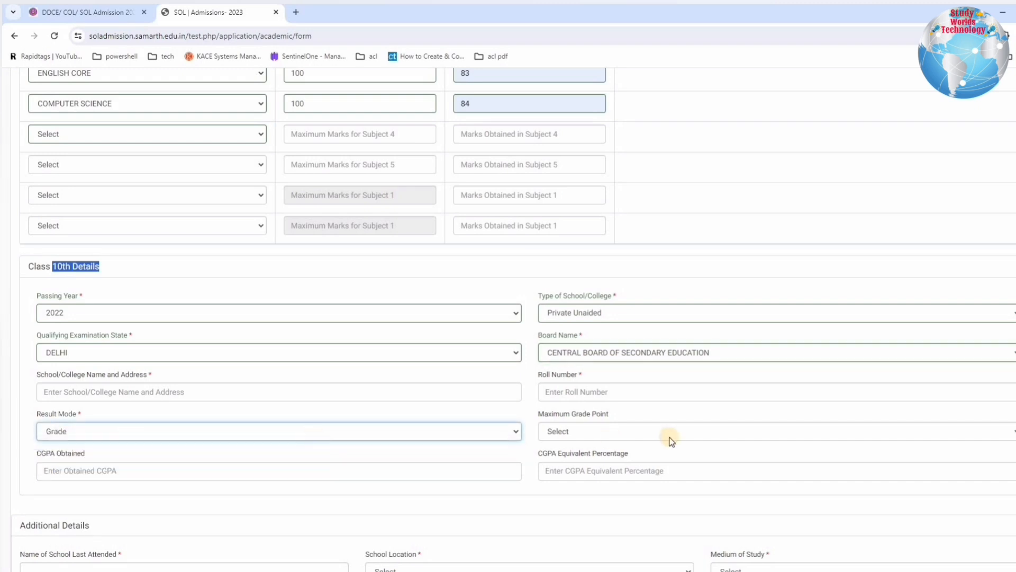
click(627, 435)
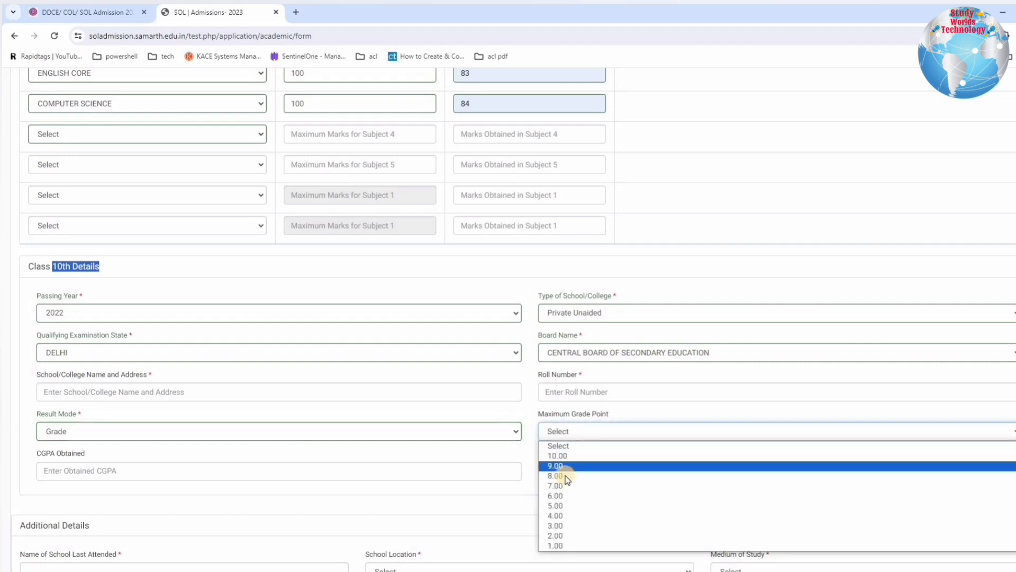
click(565, 476)
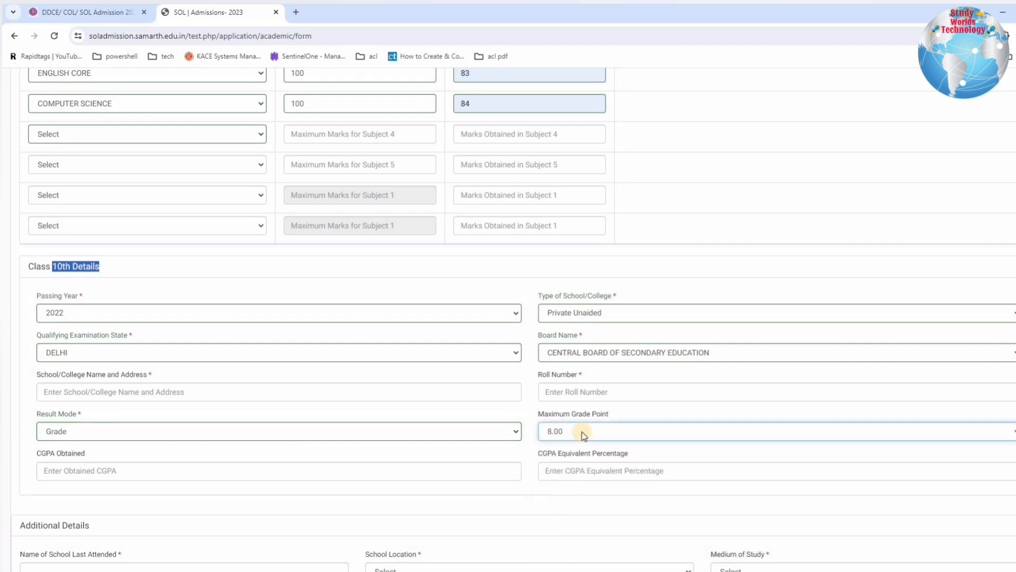
click(278, 431)
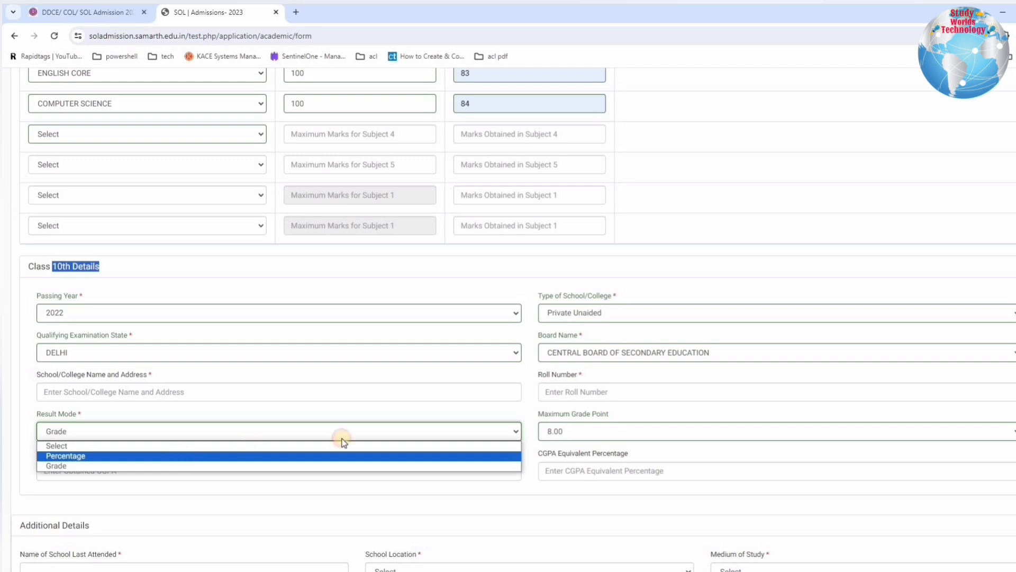
click(342, 456)
click(559, 429)
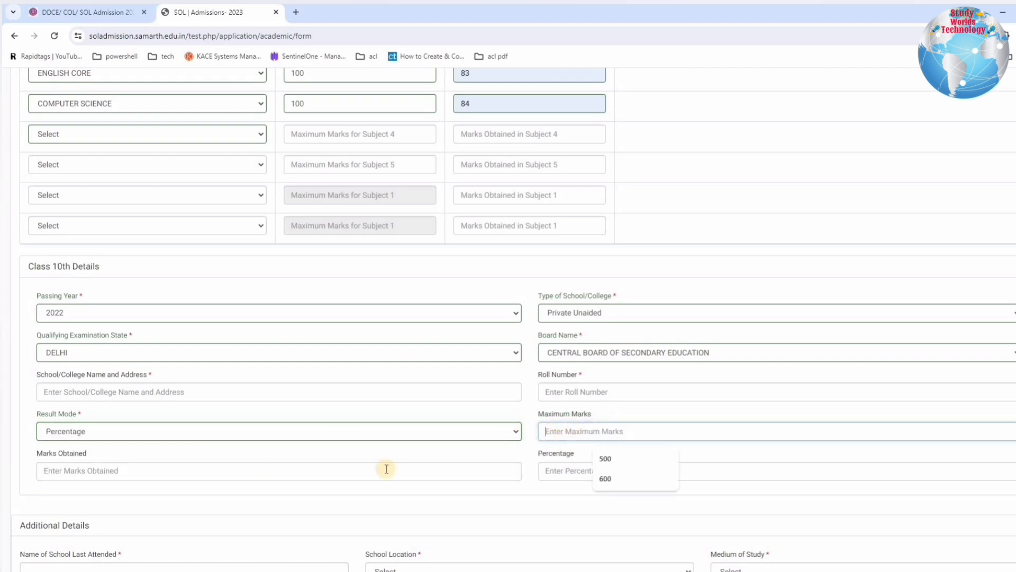
click(150, 470)
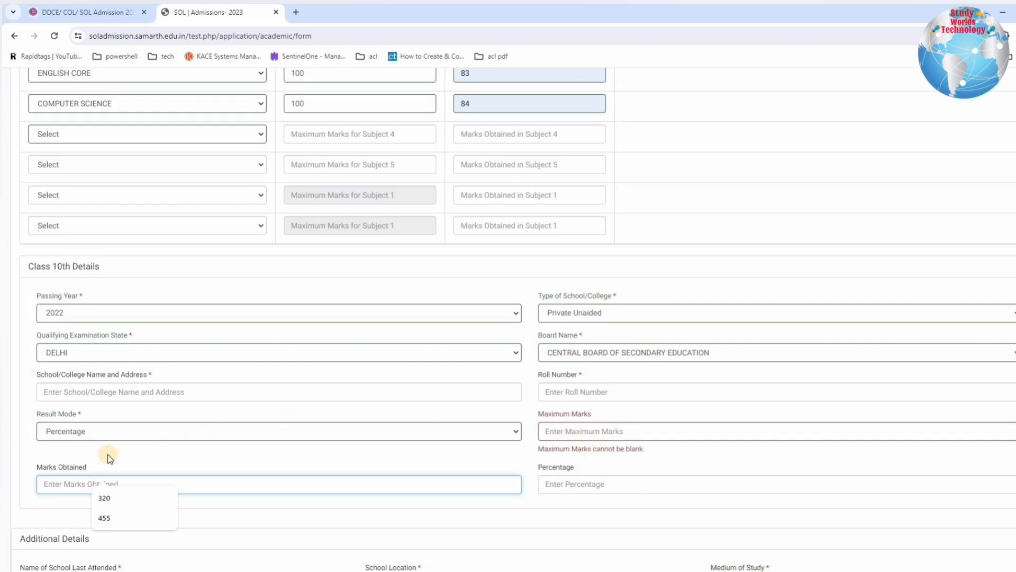
click(111, 437)
click(244, 466)
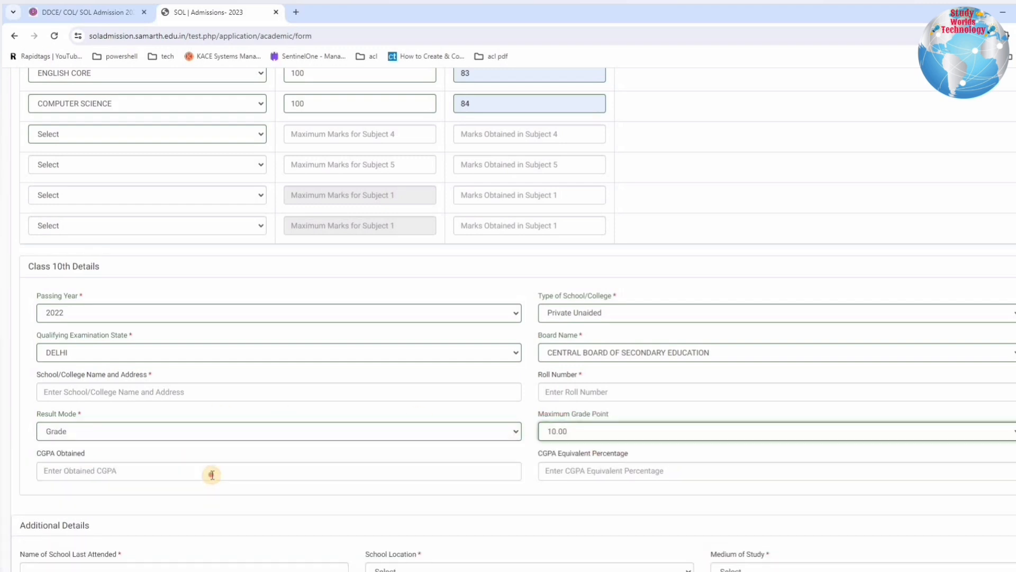
Step: Enter CGPA obtained 8.0 and CGPA equivalent percentage 78
click(212, 473)
text(8.0)
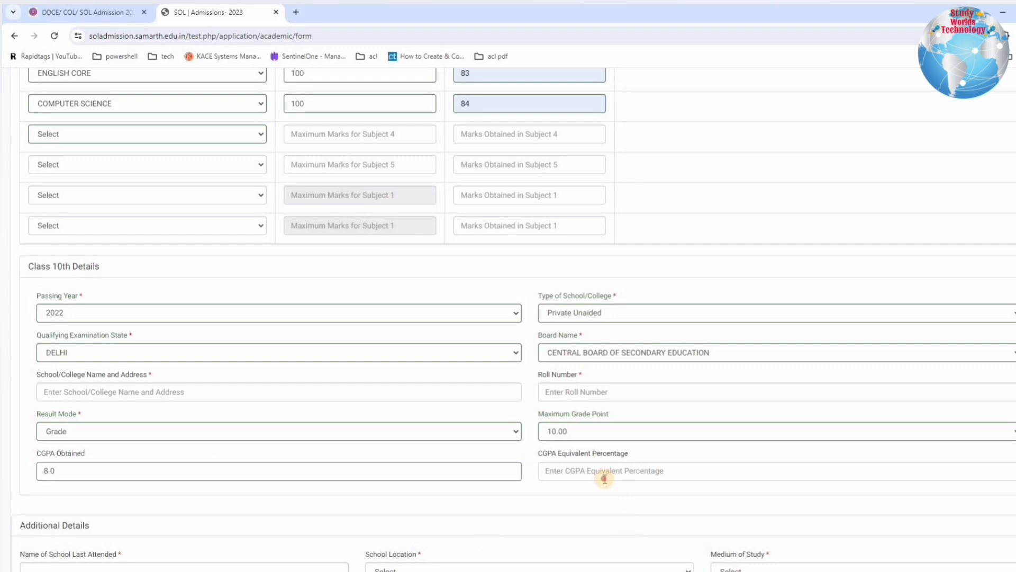
click(547, 470)
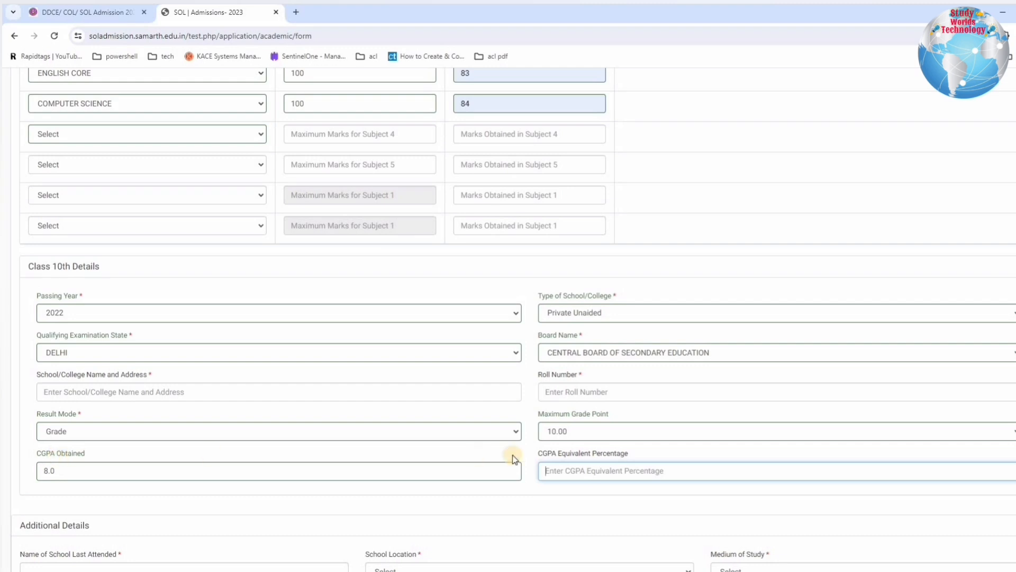
drag(556, 453, 629, 453)
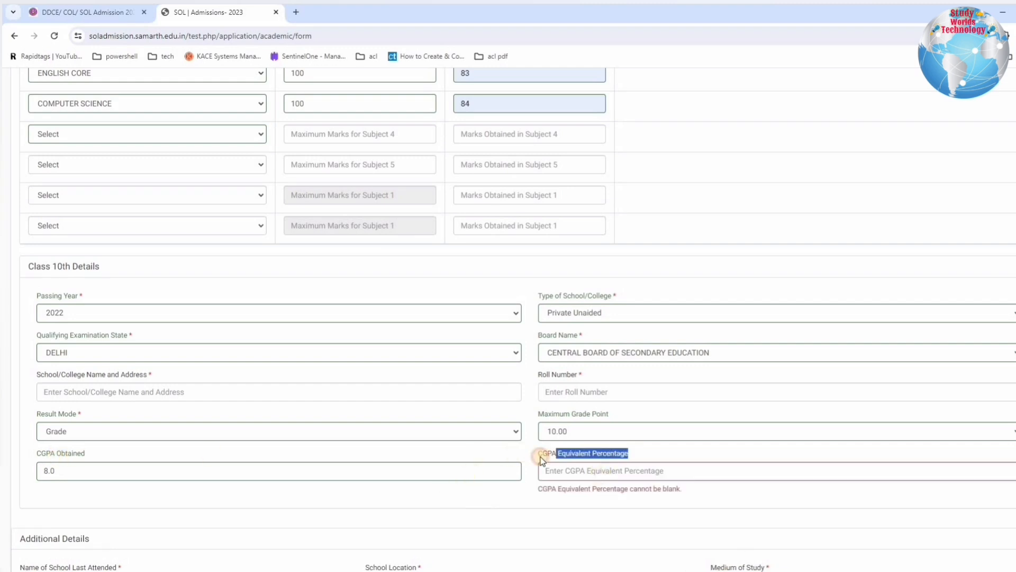
click(606, 452)
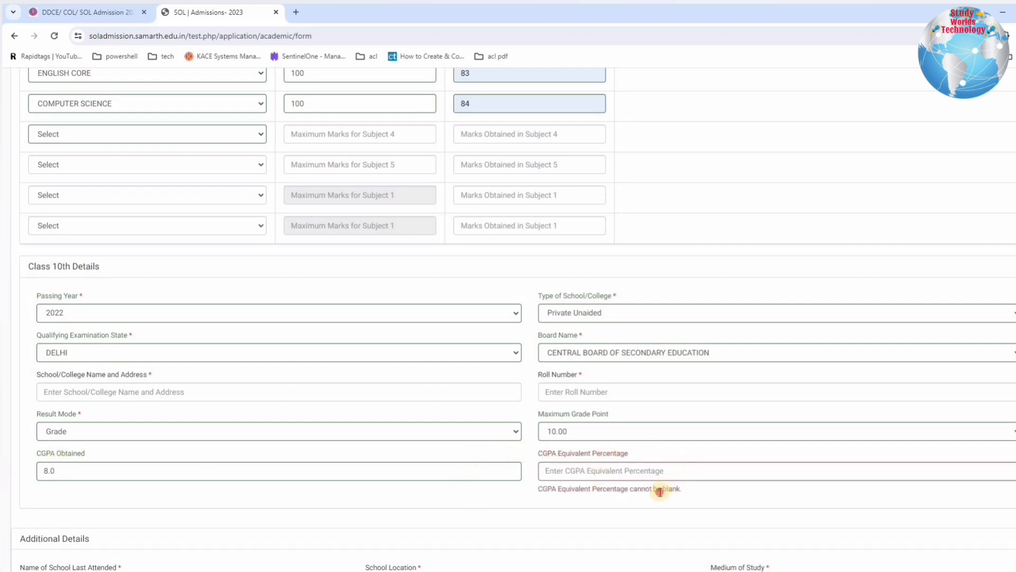
click(609, 469)
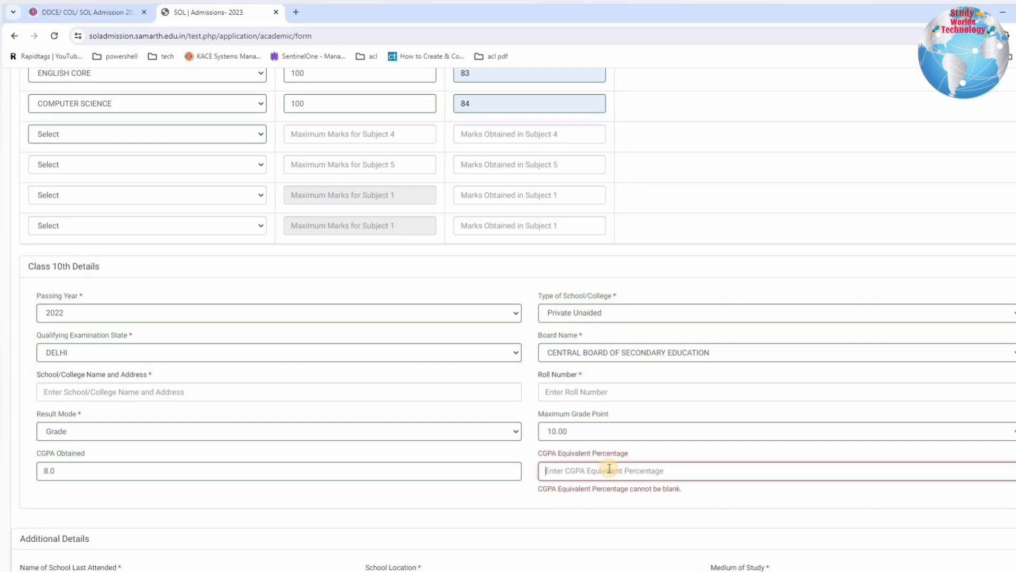
text(75)
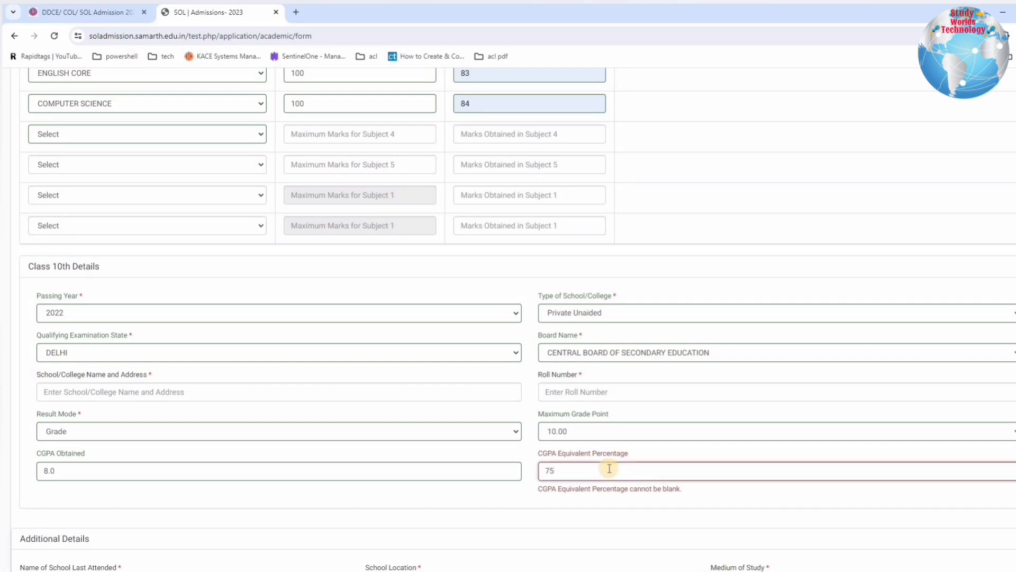
key(BackSpace)
text(8)
scroll(609, 469, down, 3)
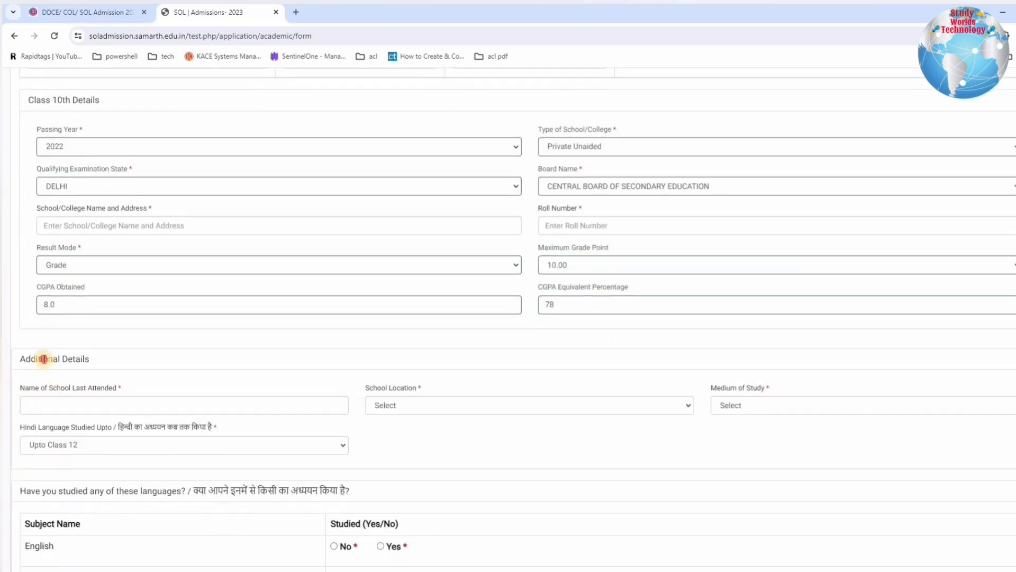
Step: Choose NCT Delhi as school location and English as medium, keeping Hindi up to Class 12
drag(107, 363, 117, 391)
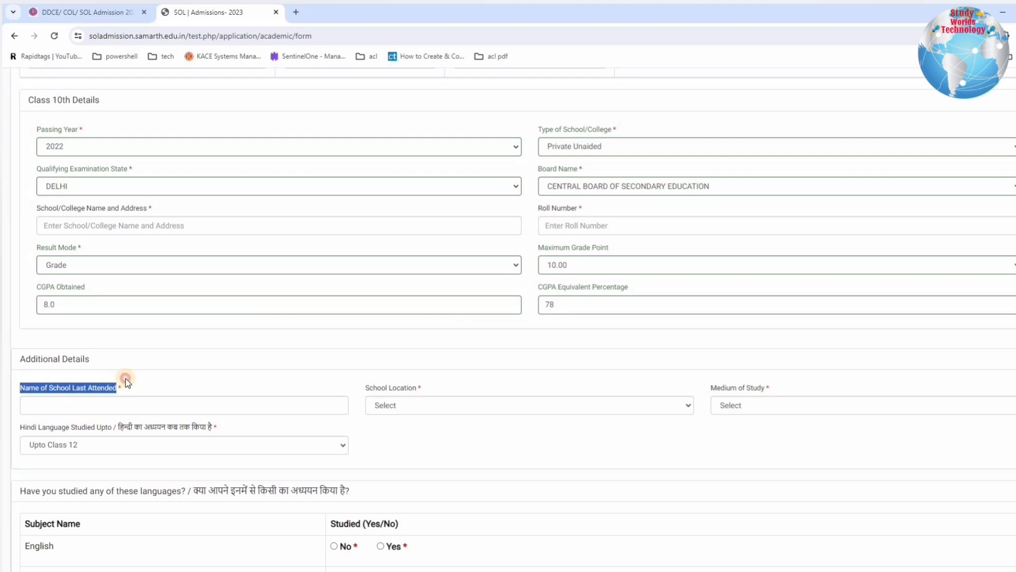
click(394, 410)
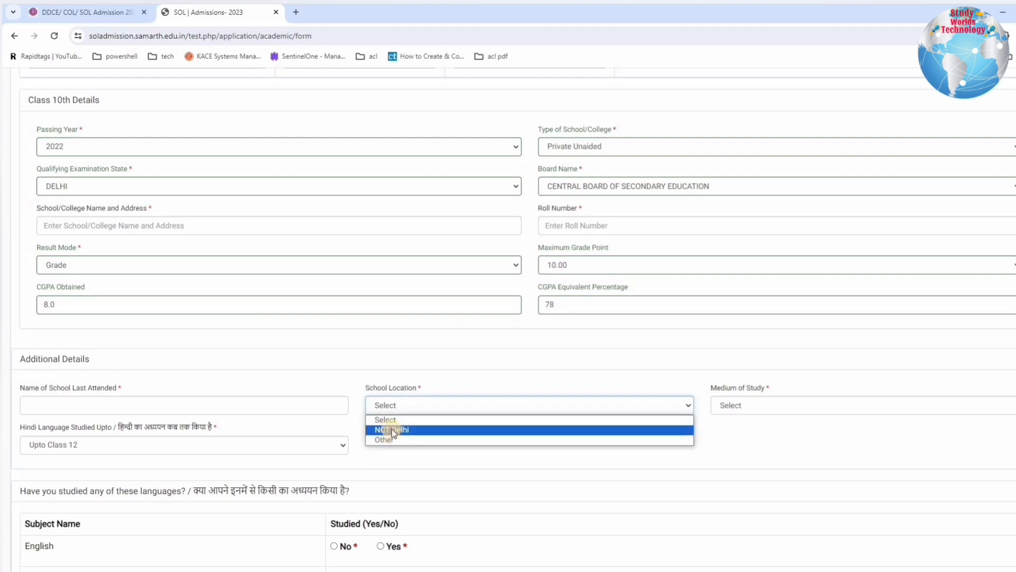
click(665, 429)
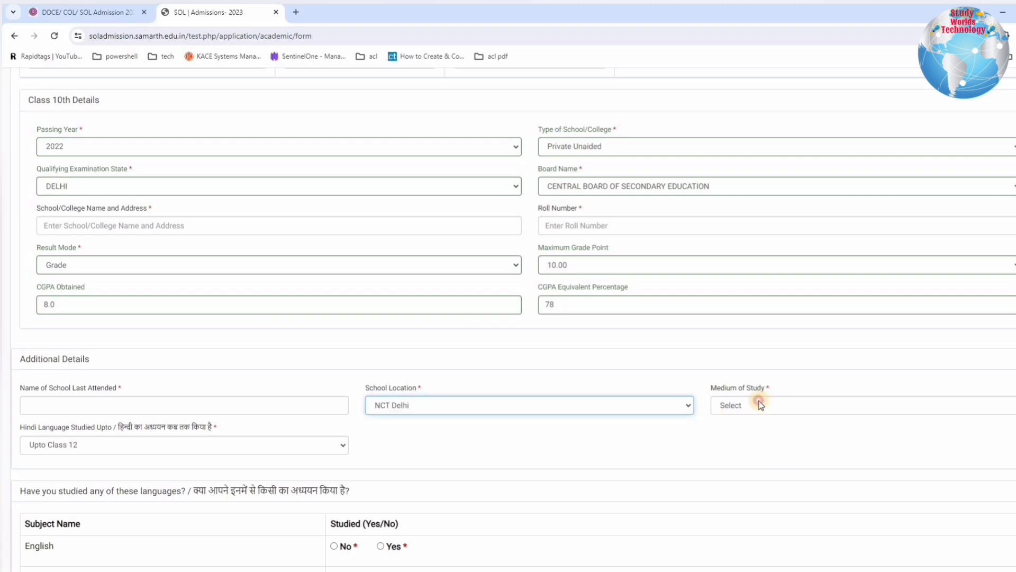
click(758, 409)
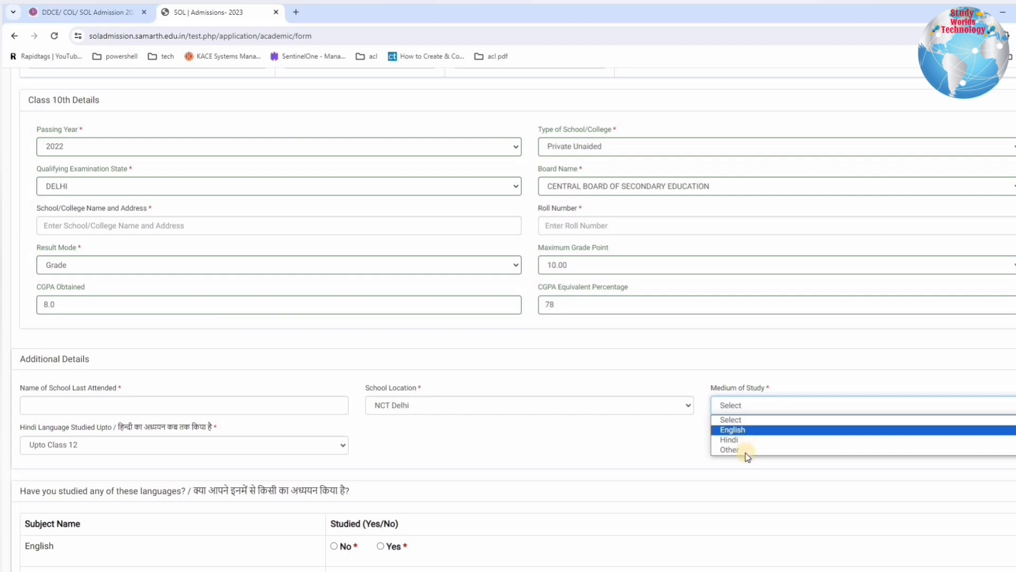
click(740, 429)
drag(50, 427, 221, 427)
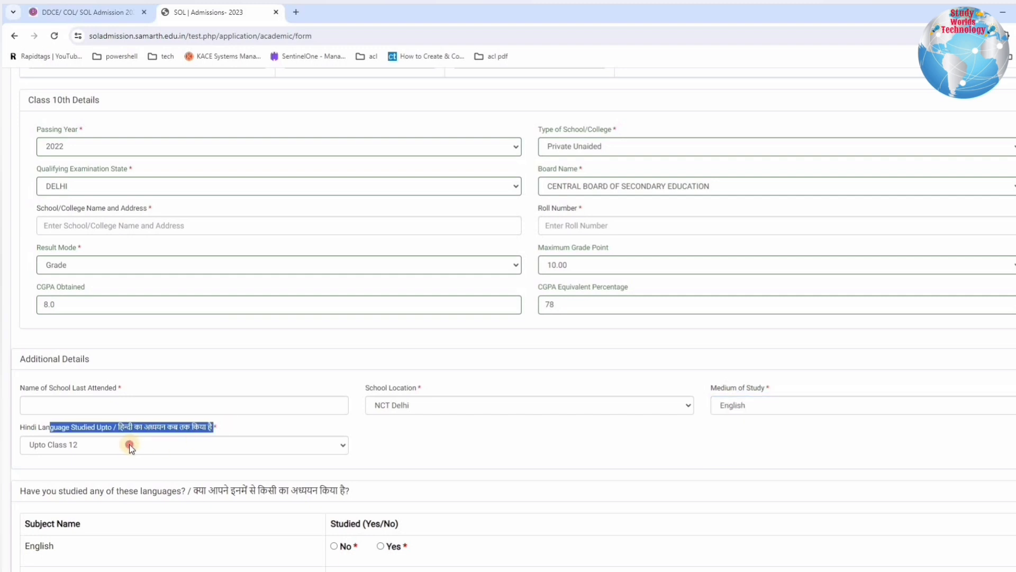
click(129, 444)
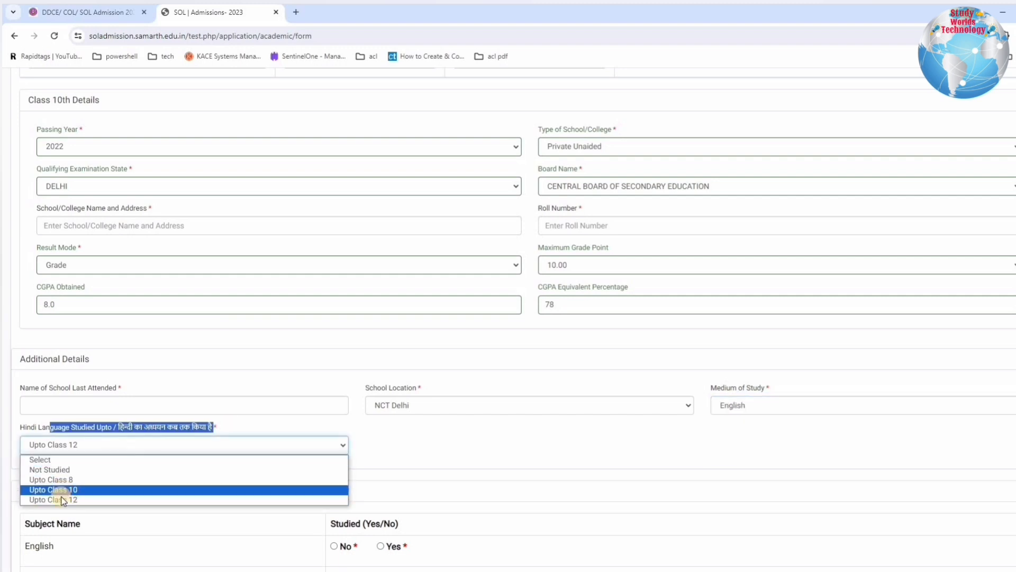
click(38, 442)
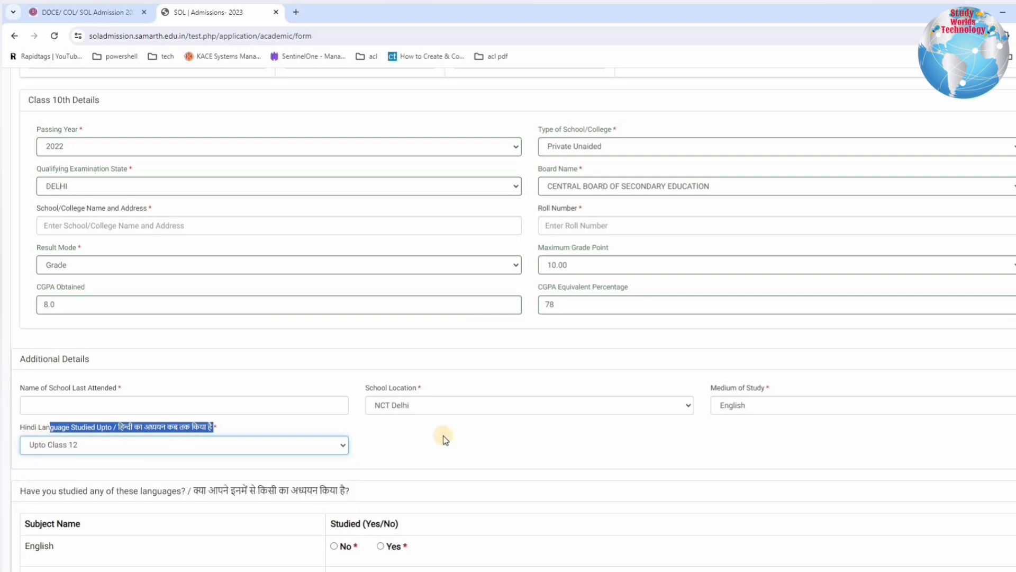
scroll(443, 435, down, 3)
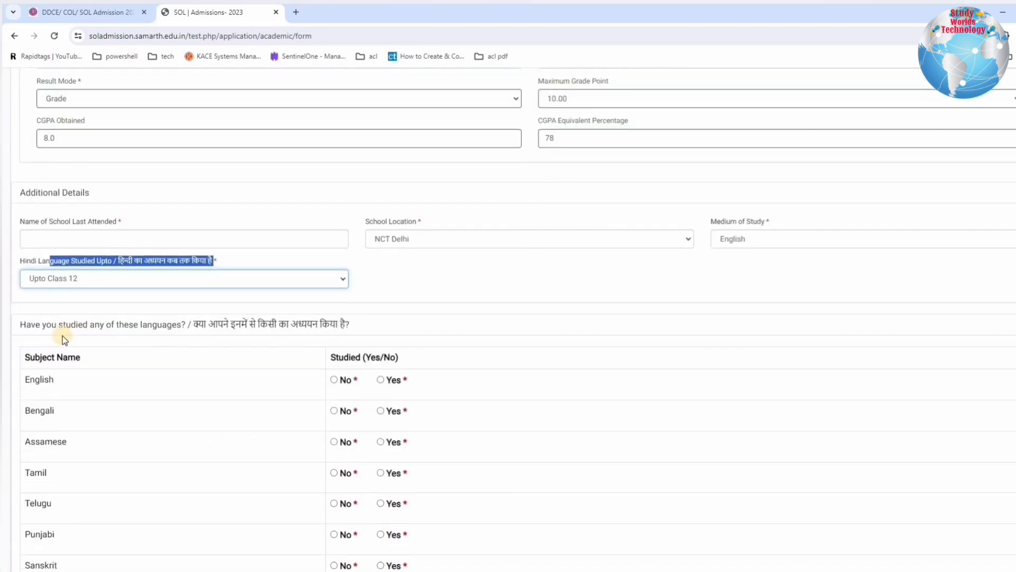
Step: Mark English as a studied language, studied up to 12th only
drag(35, 324, 347, 324)
scroll(455, 346, down, 2)
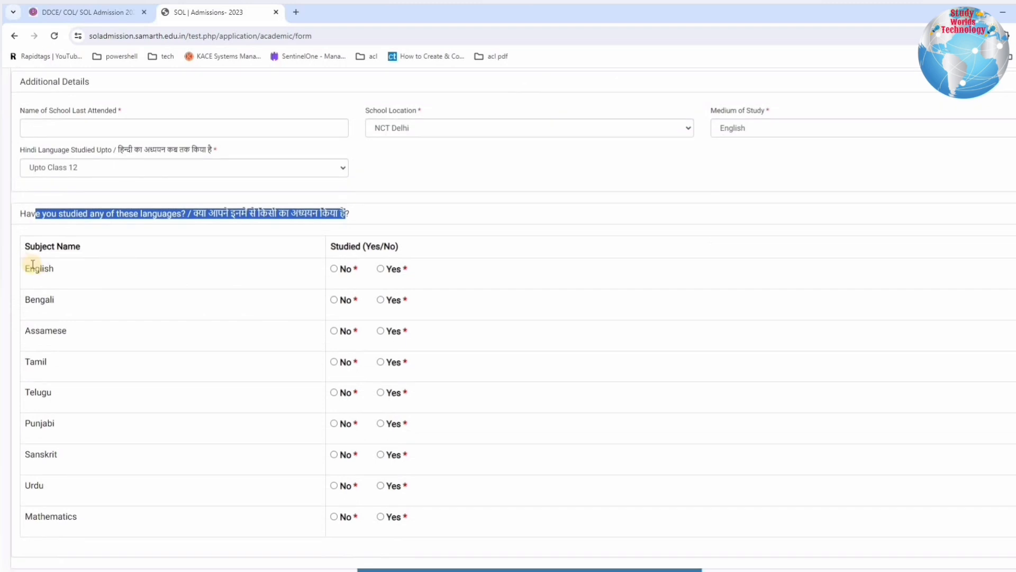
click(380, 268)
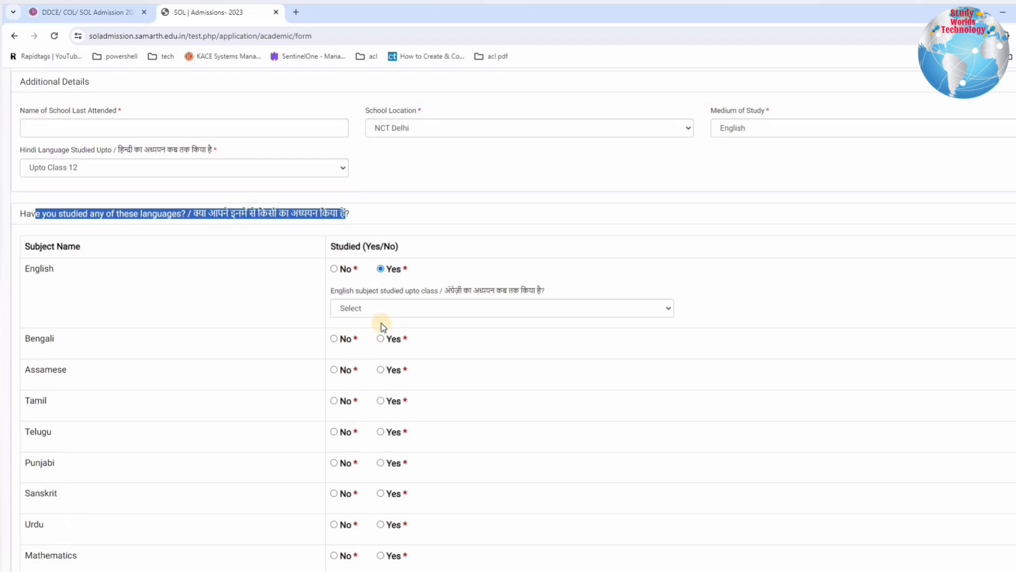
click(381, 316)
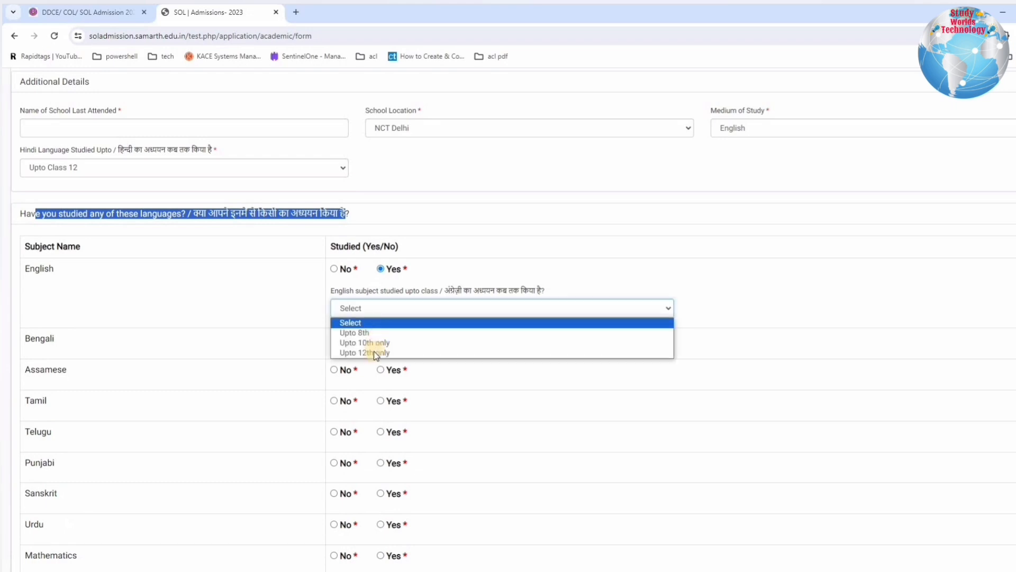
key(Down)
key(Down)
key(Down)
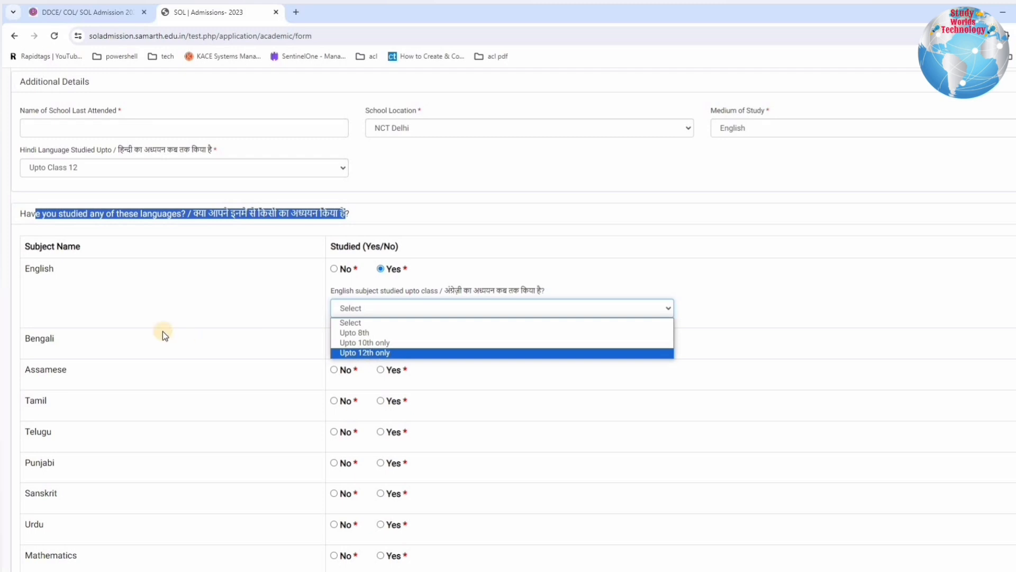
key(Return)
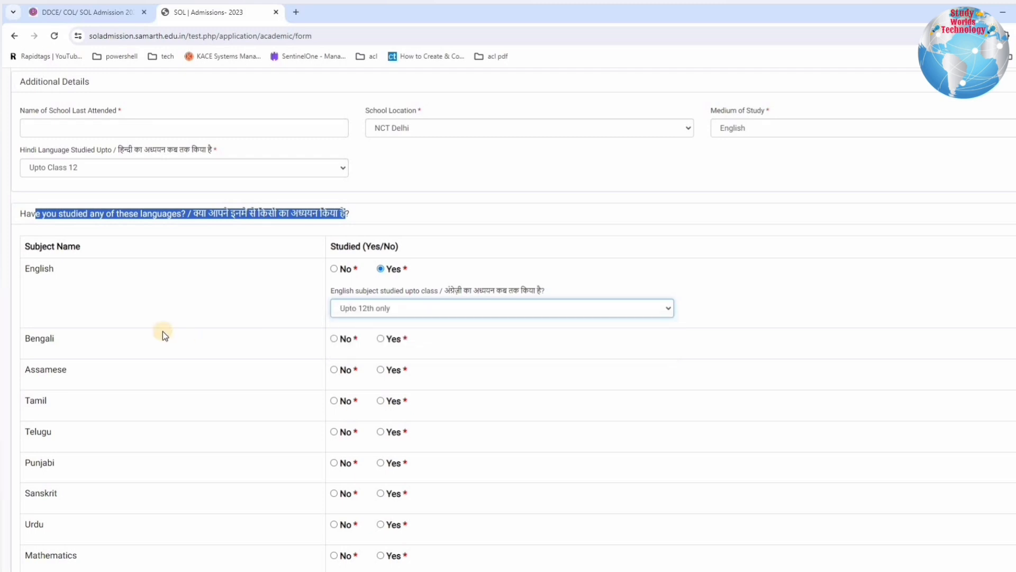
Step: Mark Mathematics as studied, set its study level, and submit the academic details form
scroll(74, 276, down, 2)
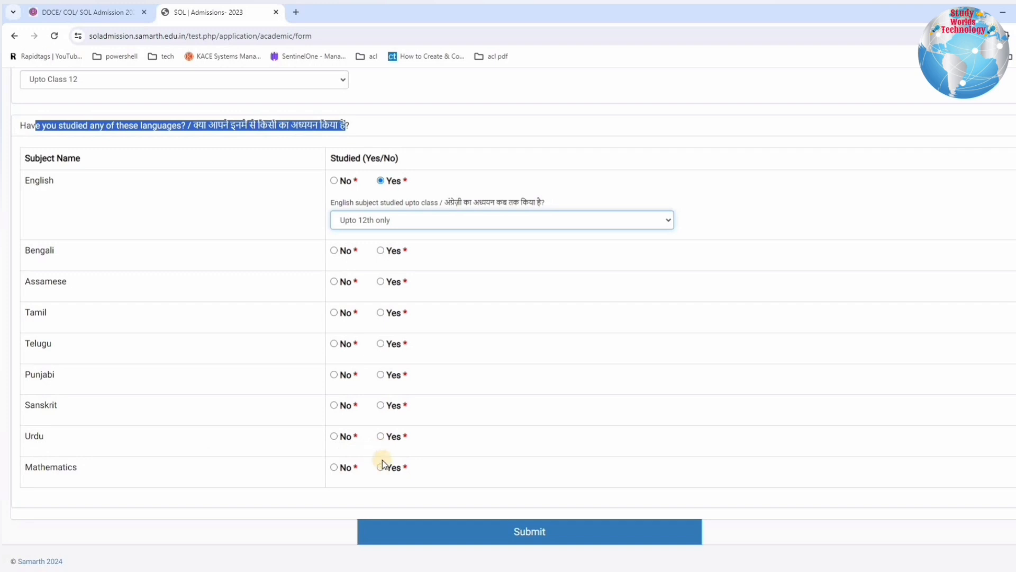
click(382, 468)
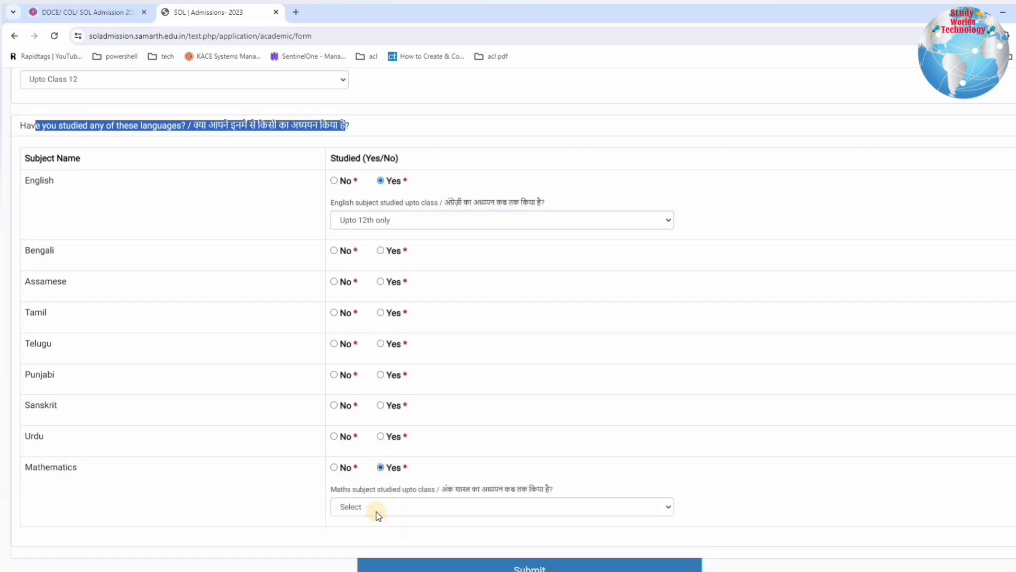
click(377, 513)
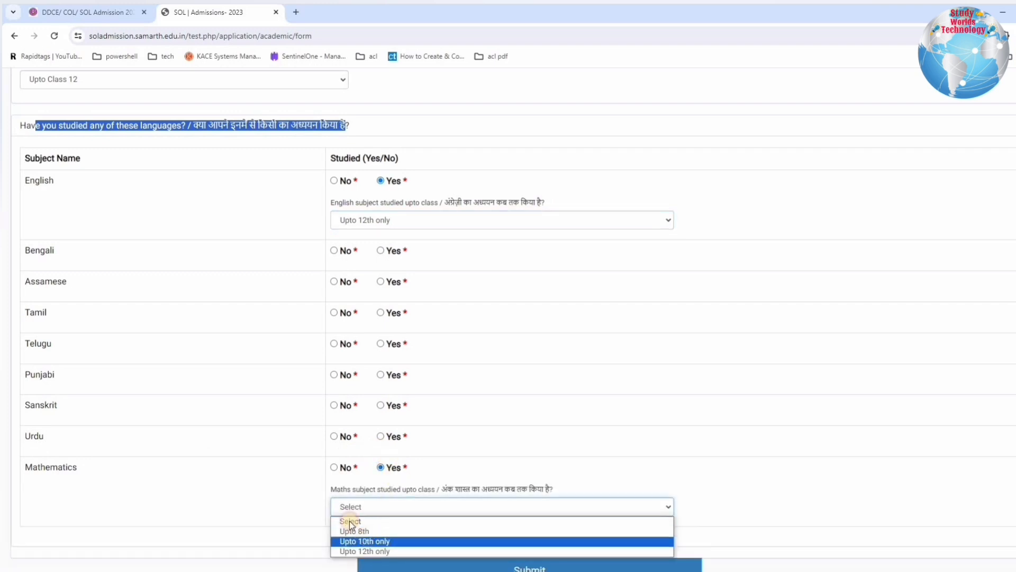
click(369, 541)
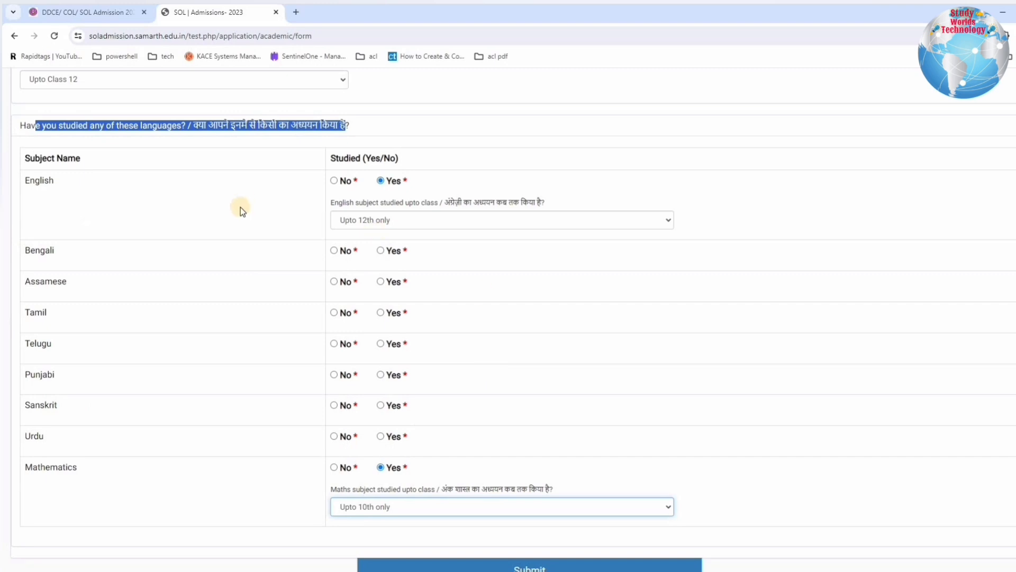
click(382, 506)
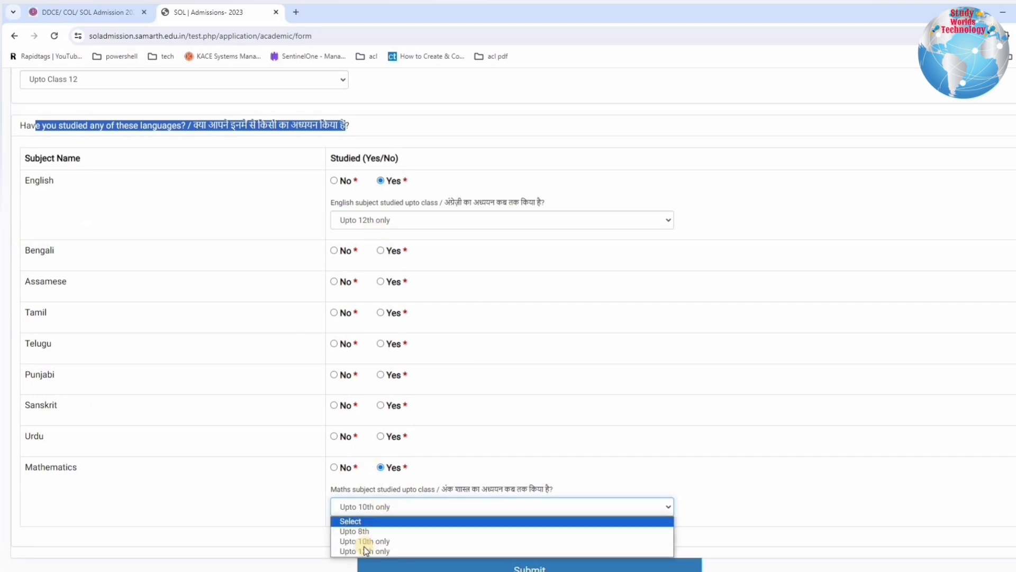
click(363, 548)
click(384, 511)
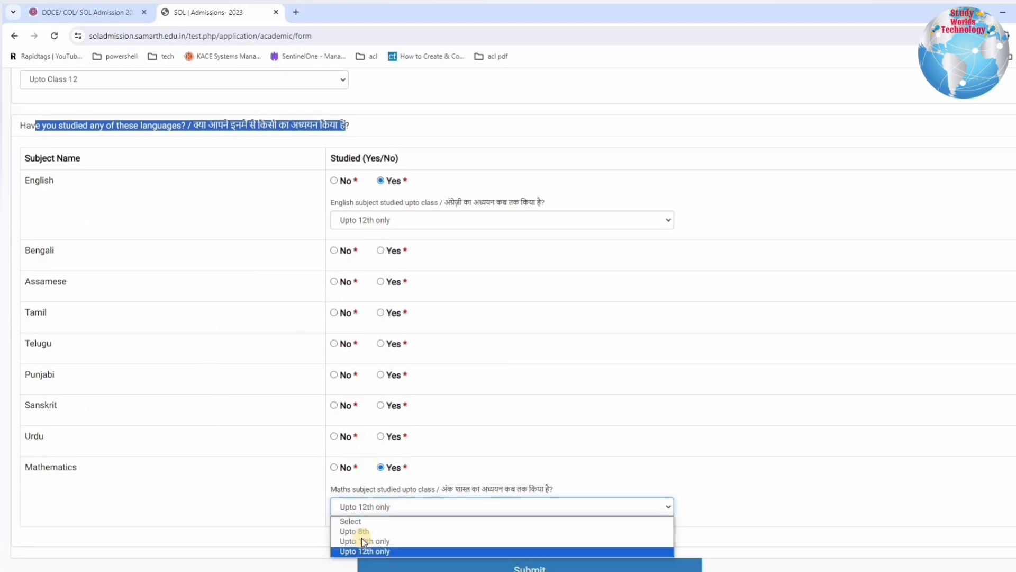
click(365, 532)
scroll(644, 231, down, 1)
click(548, 527)
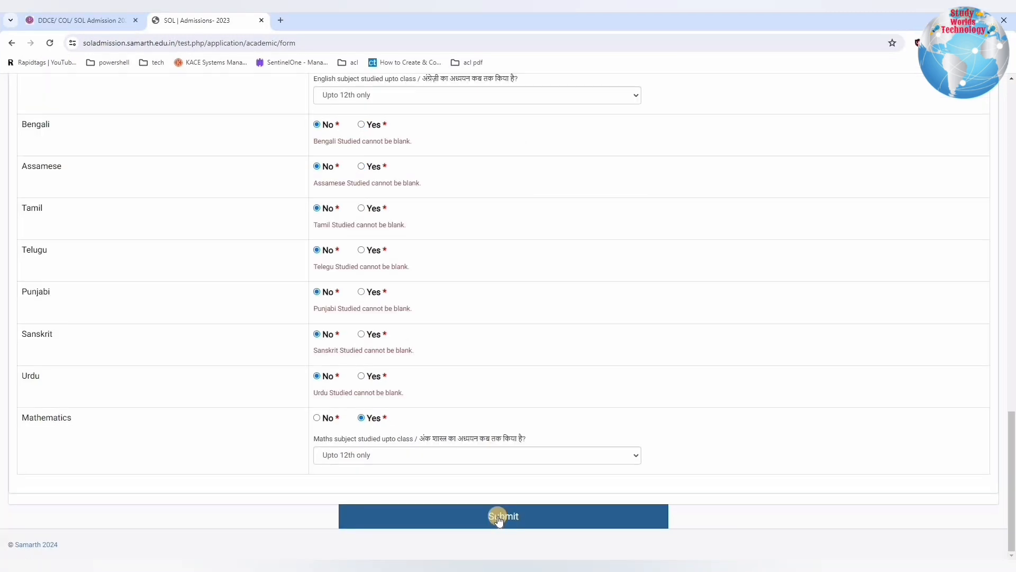
click(498, 518)
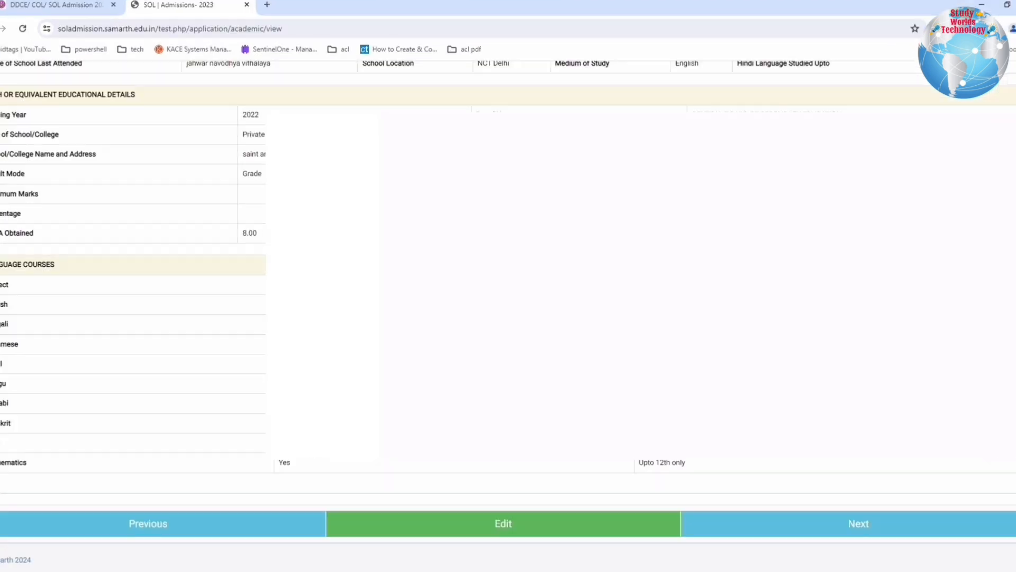
Step: Continue to Programme Selection and review the eligible programmes, such as B.A. Programme with Psychology
click(881, 528)
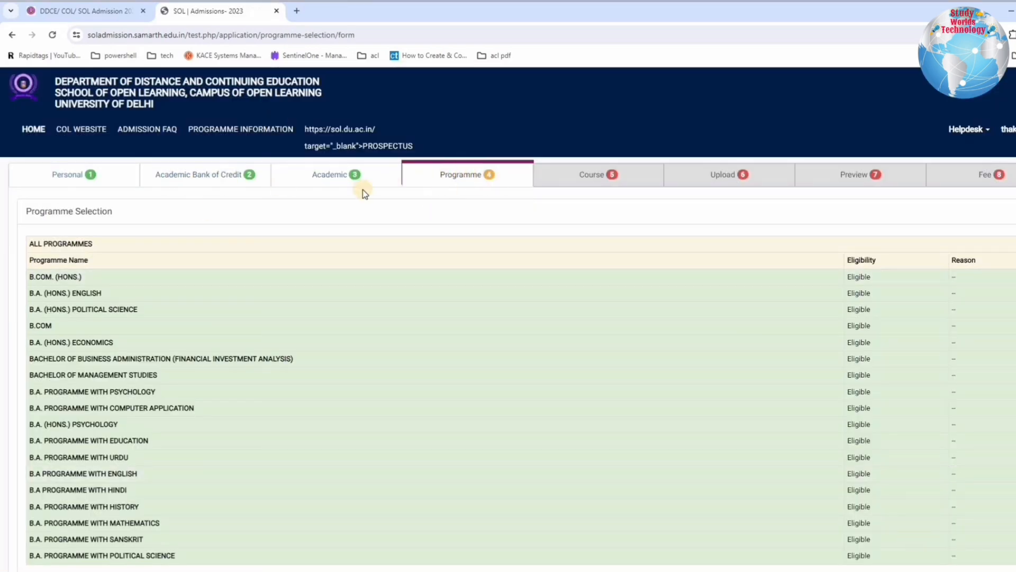
drag(31, 211, 205, 229)
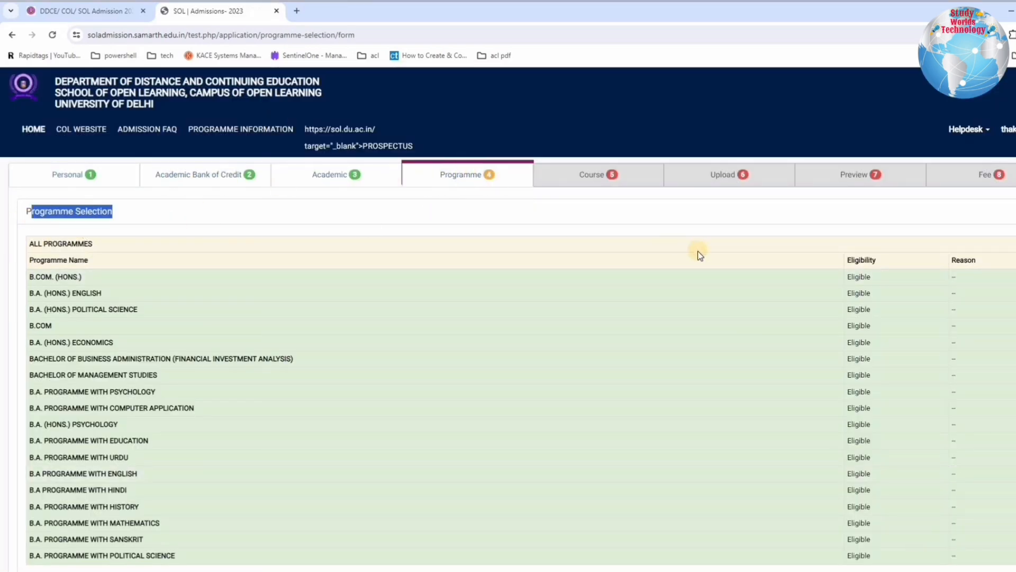
scroll(696, 252, down, 2)
scroll(225, 164, up, 1)
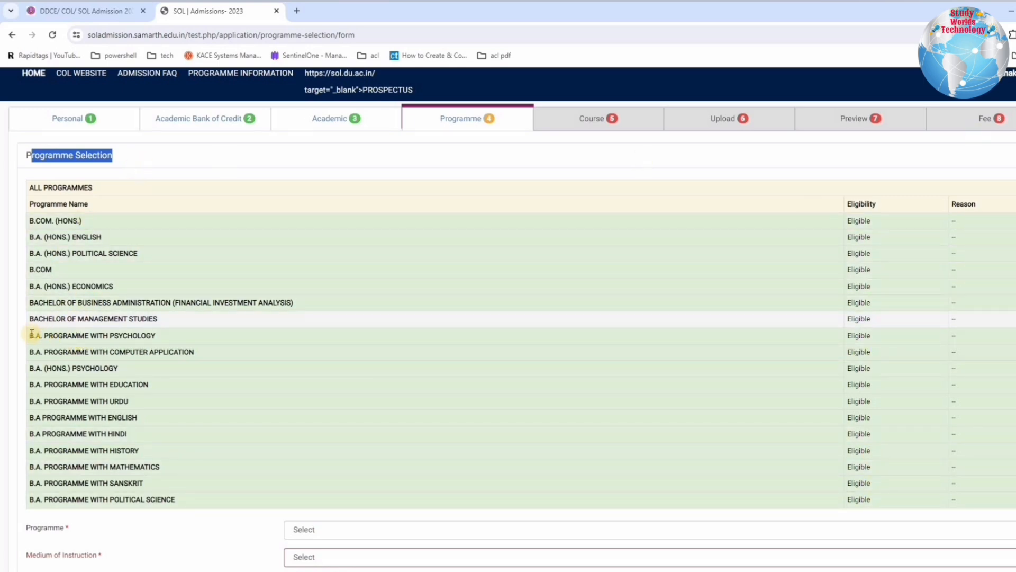
drag(29, 335, 159, 338)
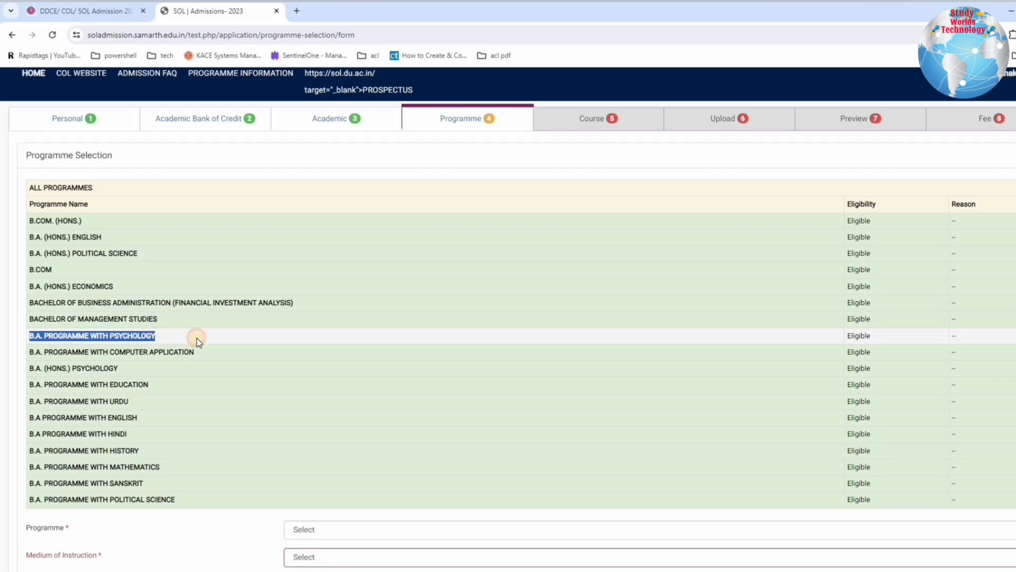
drag(33, 352, 347, 359)
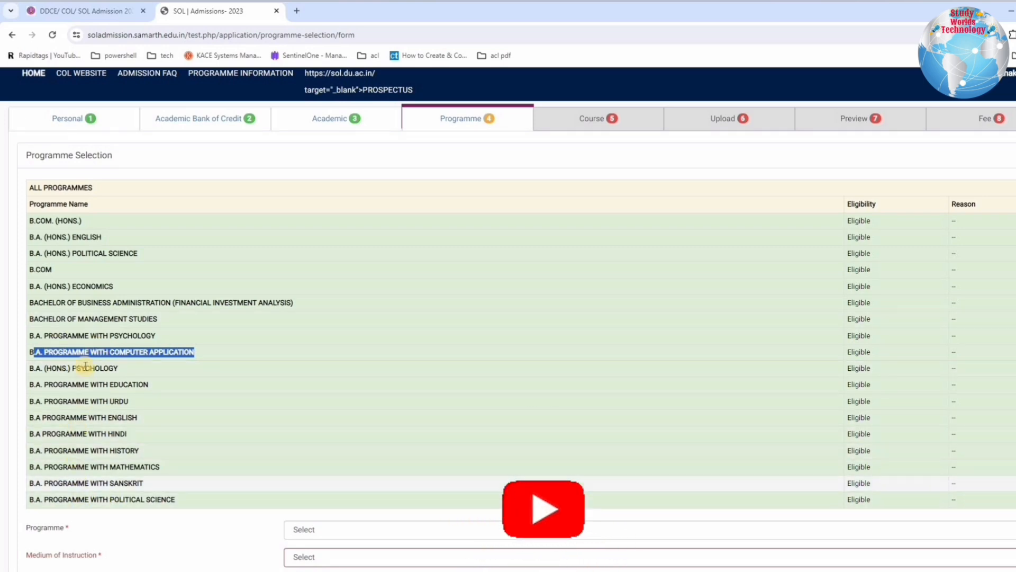
scroll(83, 308, down, 3)
drag(27, 347, 79, 350)
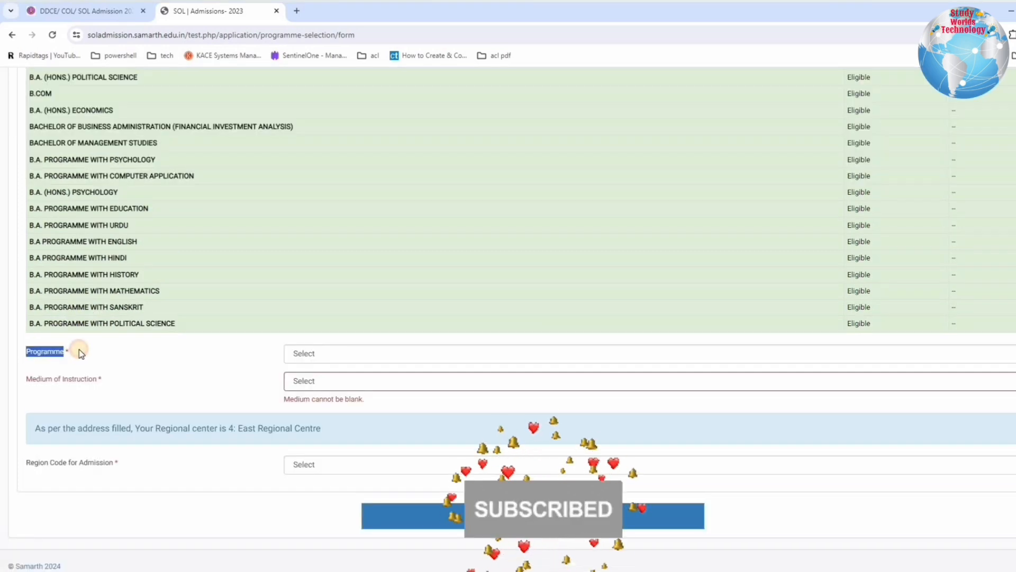
Step: Save B.COM. (HONS.) with ENGLISH medium at 1 : North Regional Centre and proceed to courses
click(365, 355)
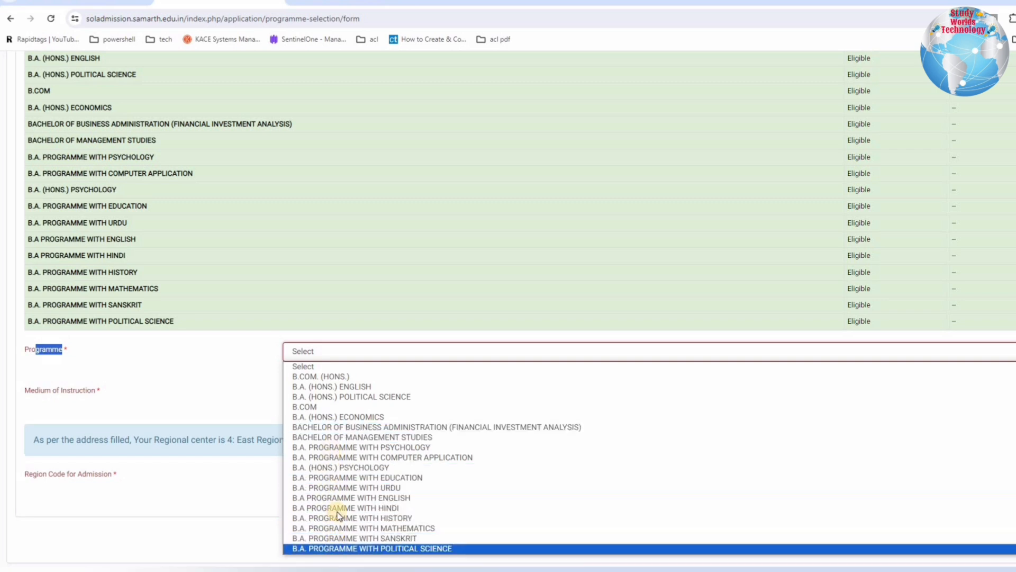
click(358, 377)
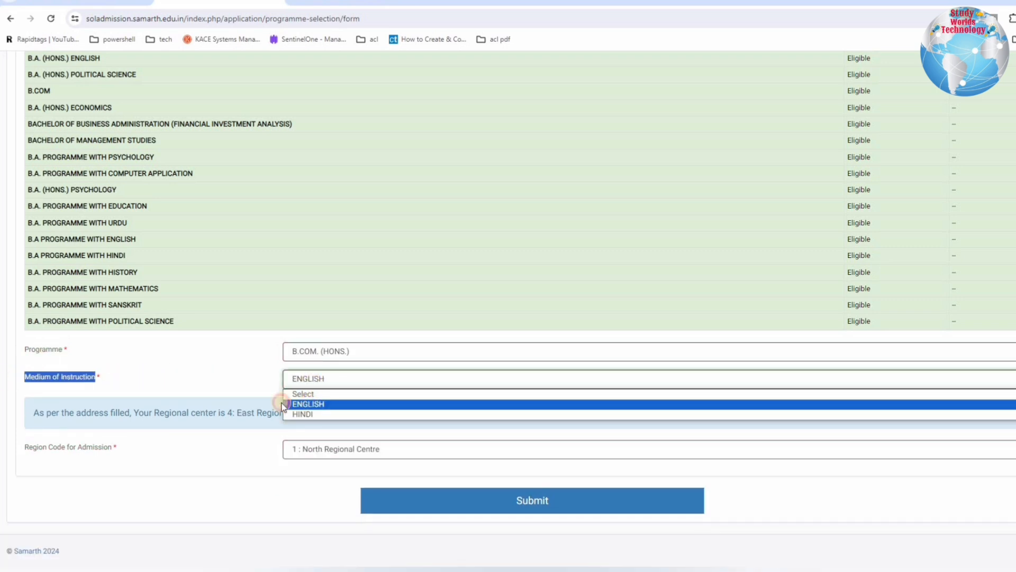
click(42, 431)
drag(45, 446, 351, 446)
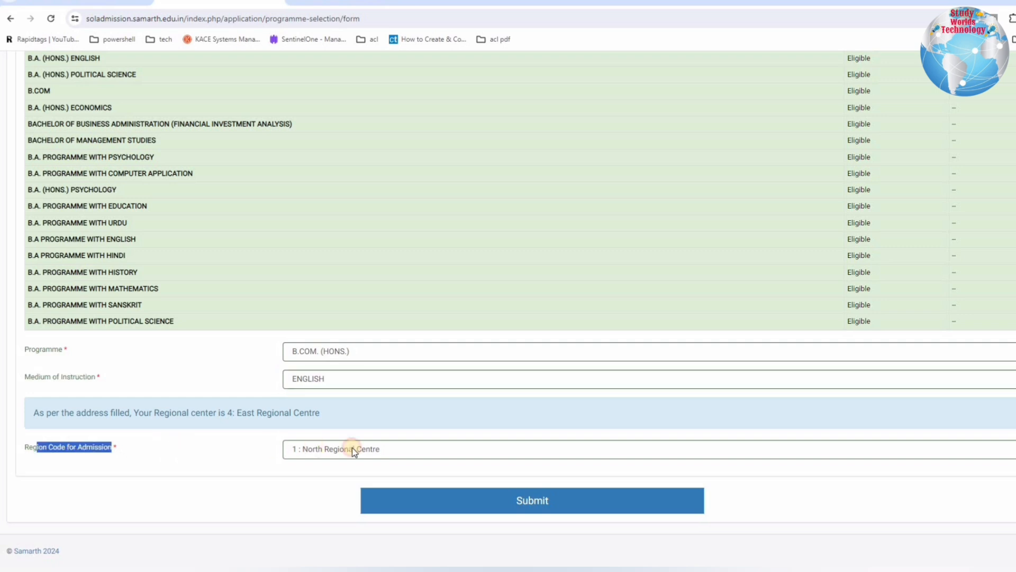
click(351, 446)
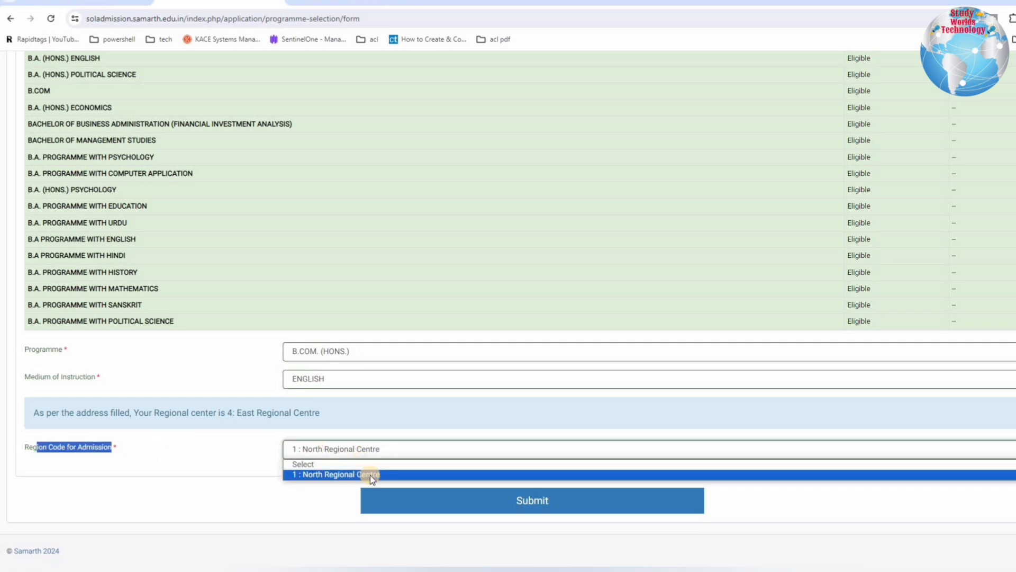
click(370, 475)
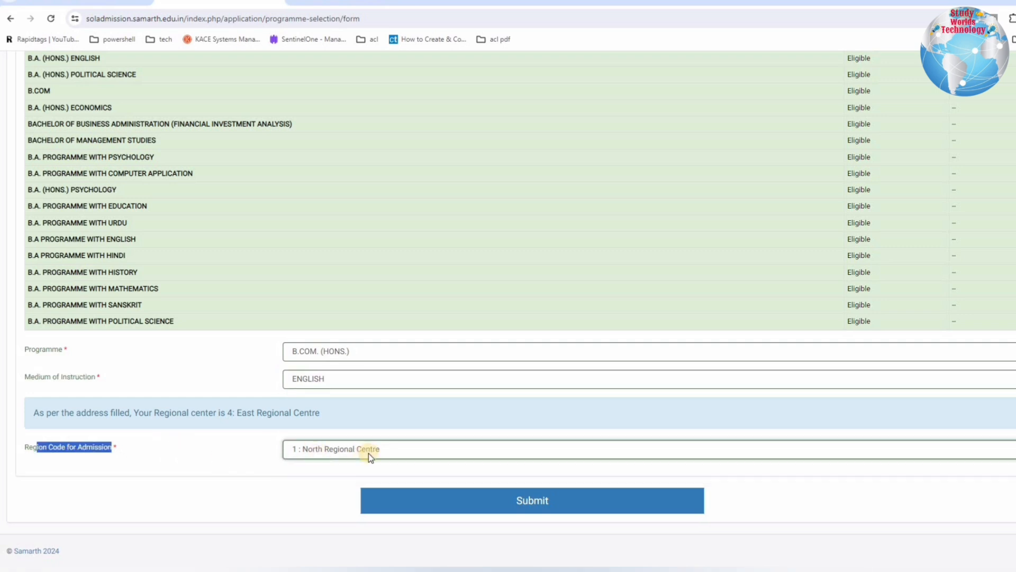
click(532, 500)
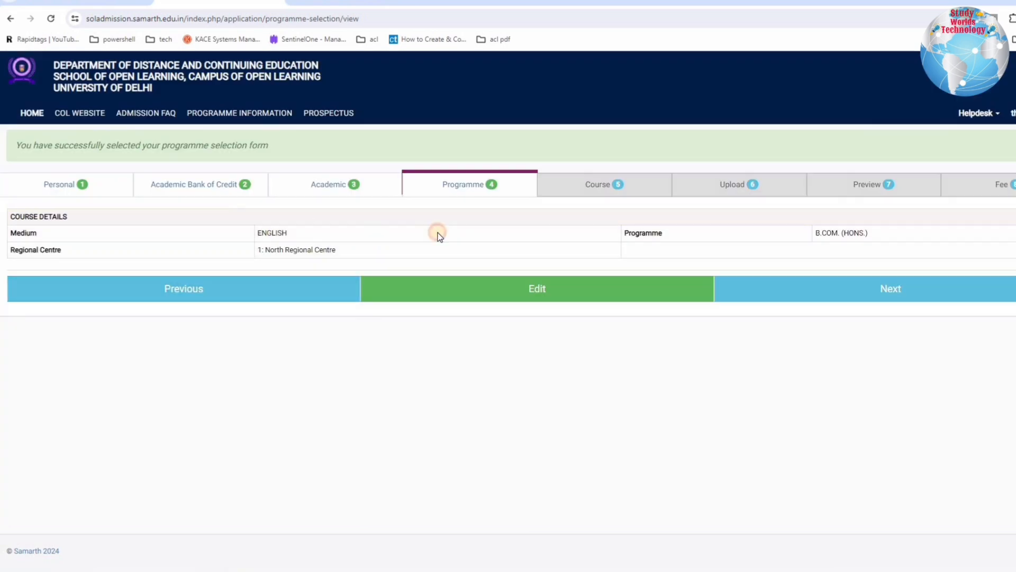
drag(438, 232, 843, 242)
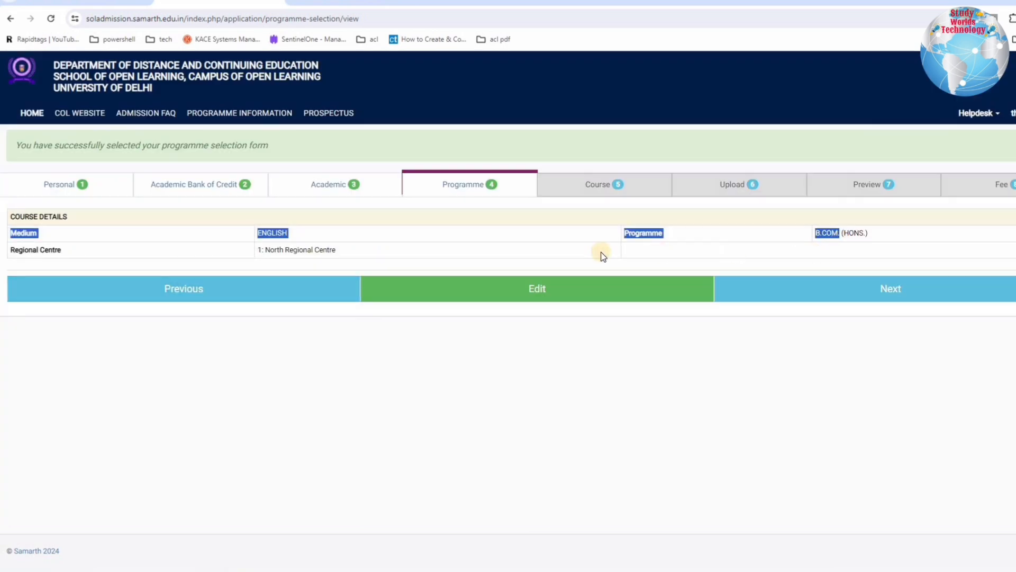
drag(370, 253, 289, 249)
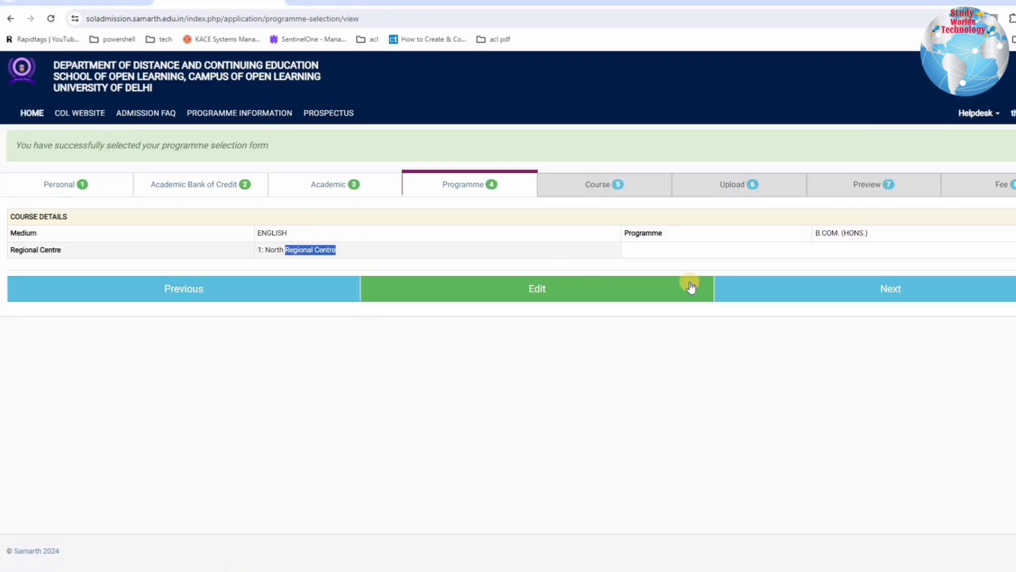
click(889, 281)
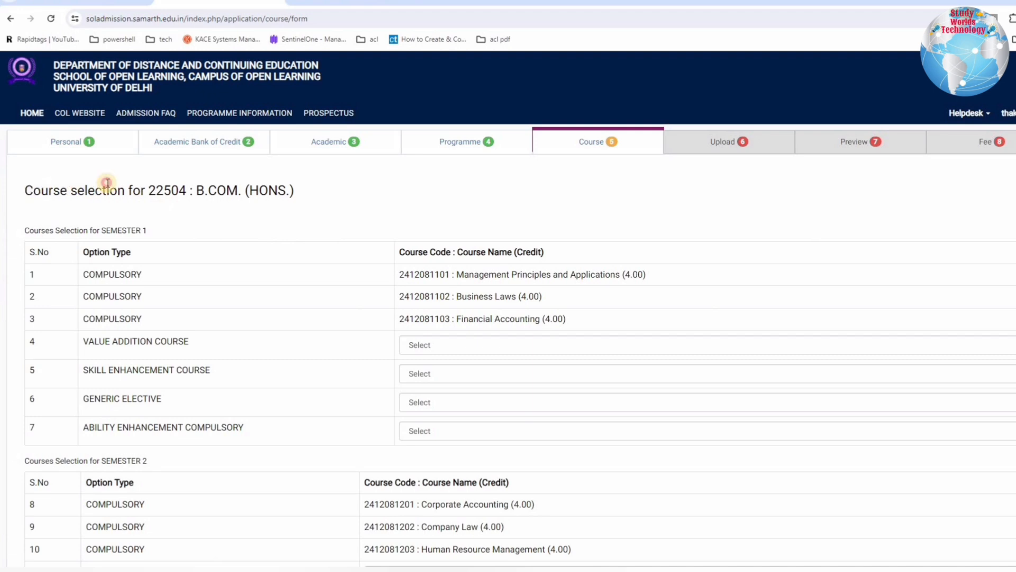
Step: Review the B.COM. (HONS.) Semester 1 and Semester 2 compulsory course lists
drag(106, 183, 332, 185)
click(148, 186)
scroll(148, 186, down, 2)
drag(231, 118, 96, 118)
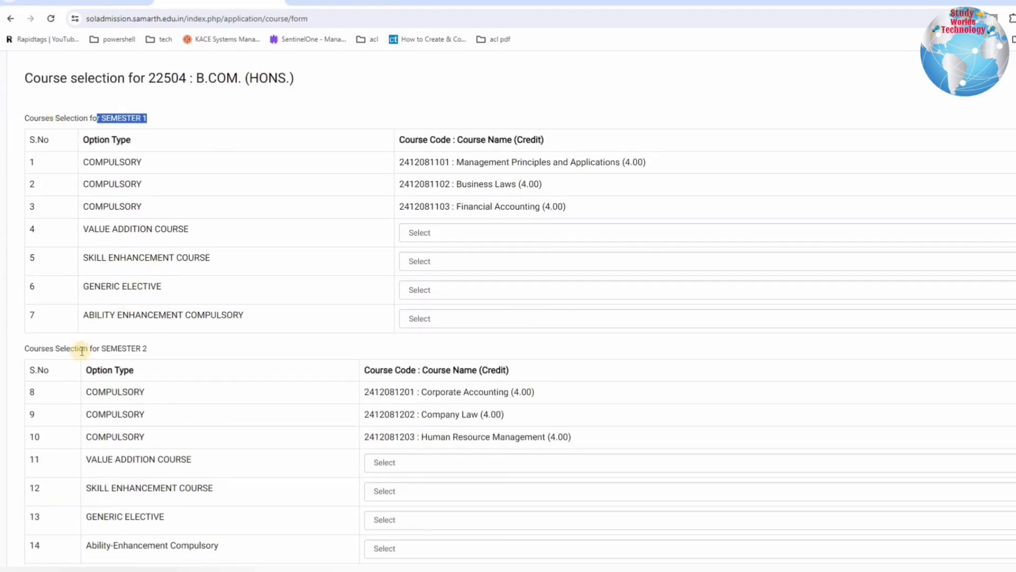
drag(79, 352, 215, 353)
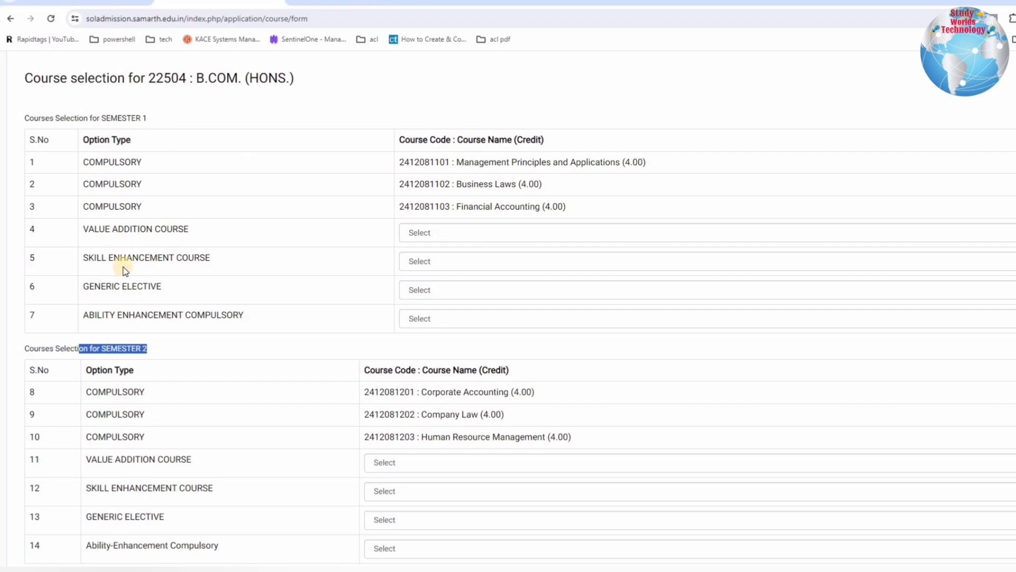
drag(89, 162, 556, 247)
scroll(215, 297, down, 2)
click(548, 330)
drag(98, 284, 612, 329)
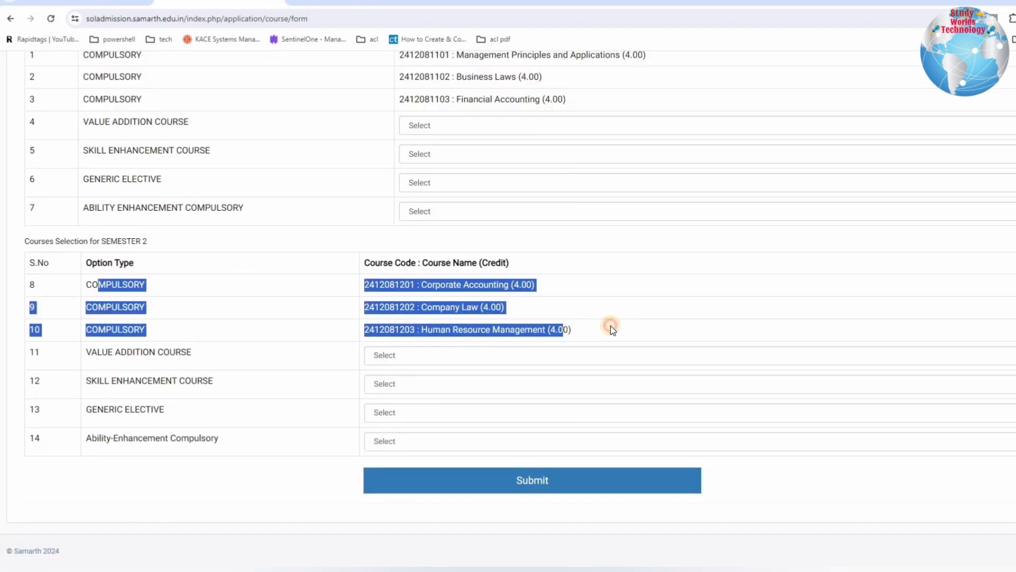
scroll(117, 464, up, 2)
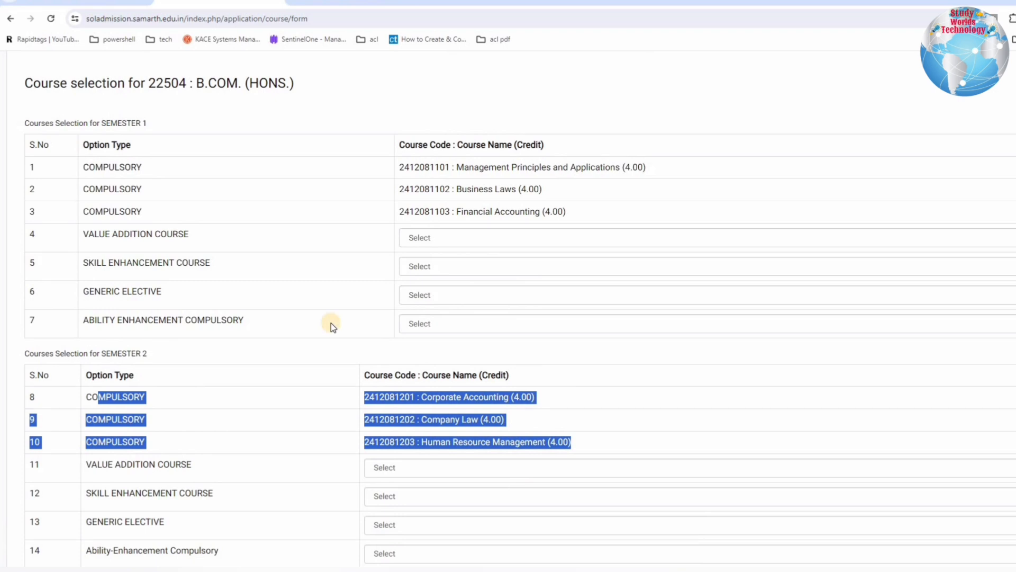
scroll(342, 177, down, 1)
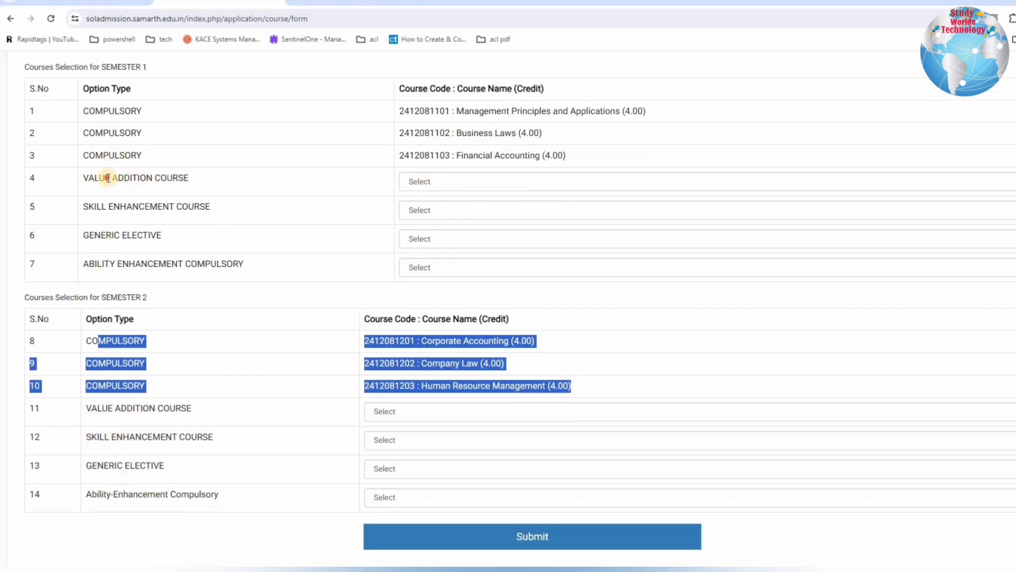
Step: Pick Reading Indian Fiction In English, Finance for Everyone, and ENGLISH: Genre Fiction as Semester 1 electives
drag(107, 177, 441, 180)
click(441, 180)
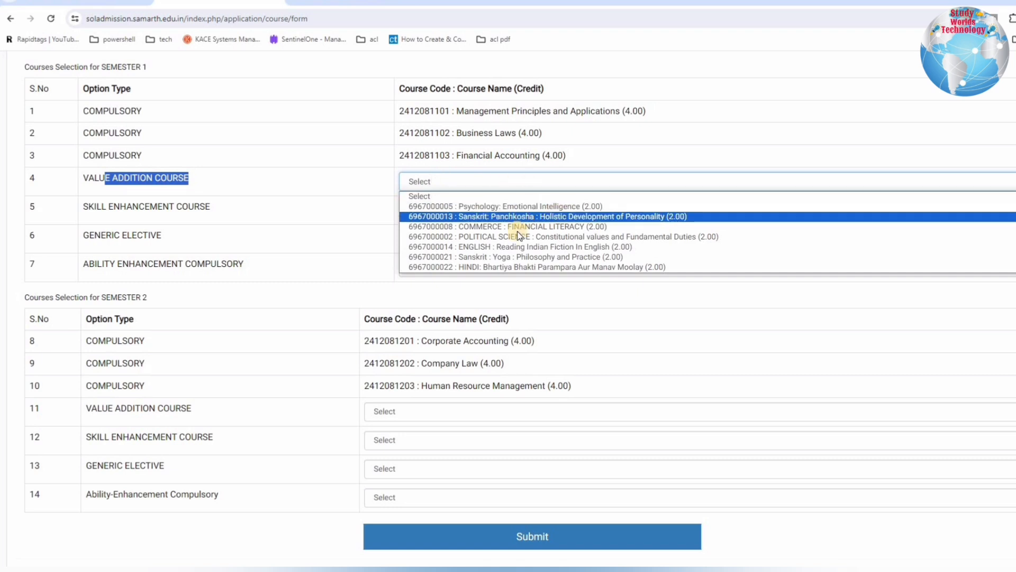
click(497, 248)
drag(126, 209, 200, 210)
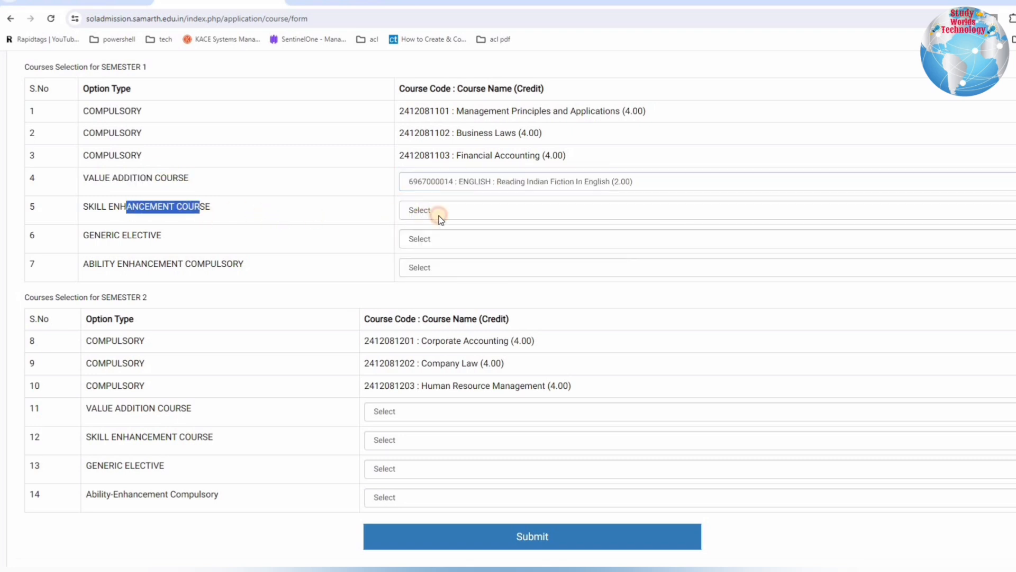
drag(440, 218, 450, 217)
click(450, 217)
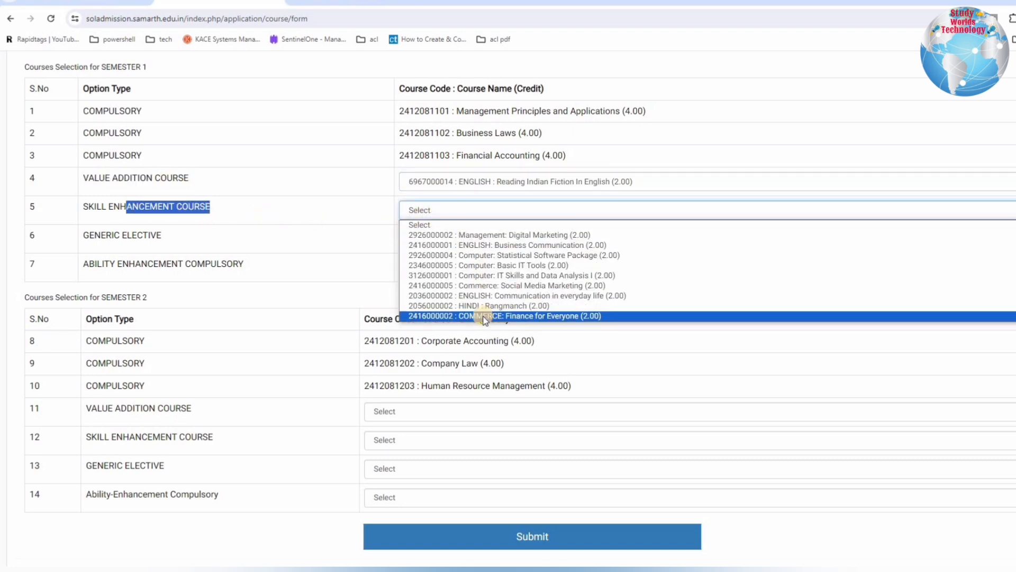
click(504, 316)
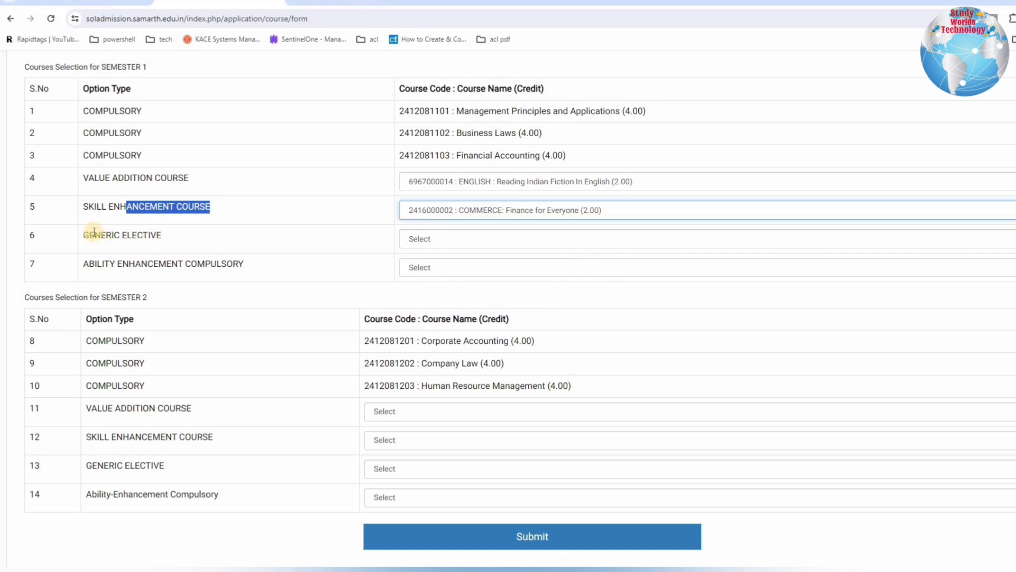
drag(94, 234, 240, 235)
click(467, 241)
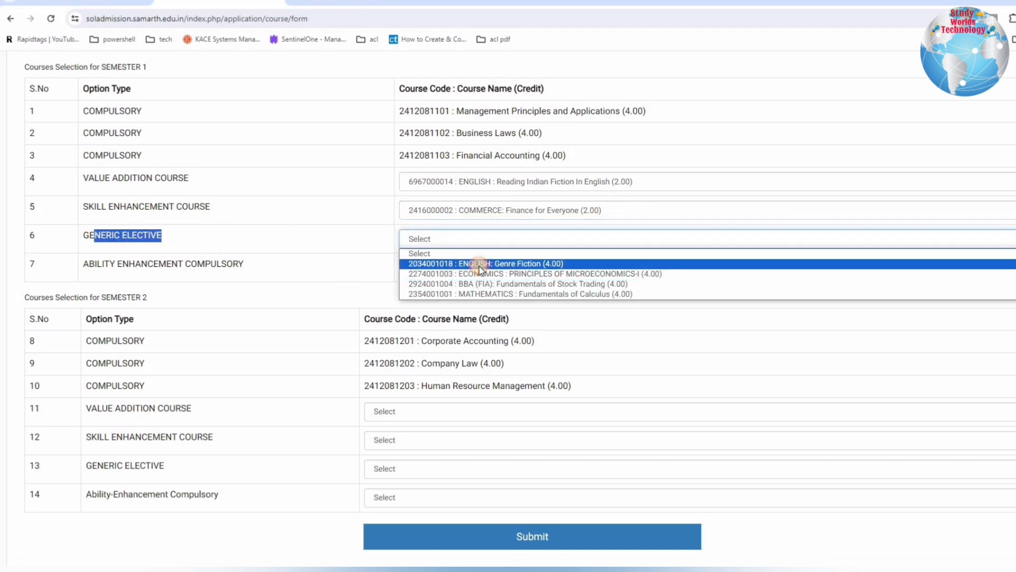
click(478, 266)
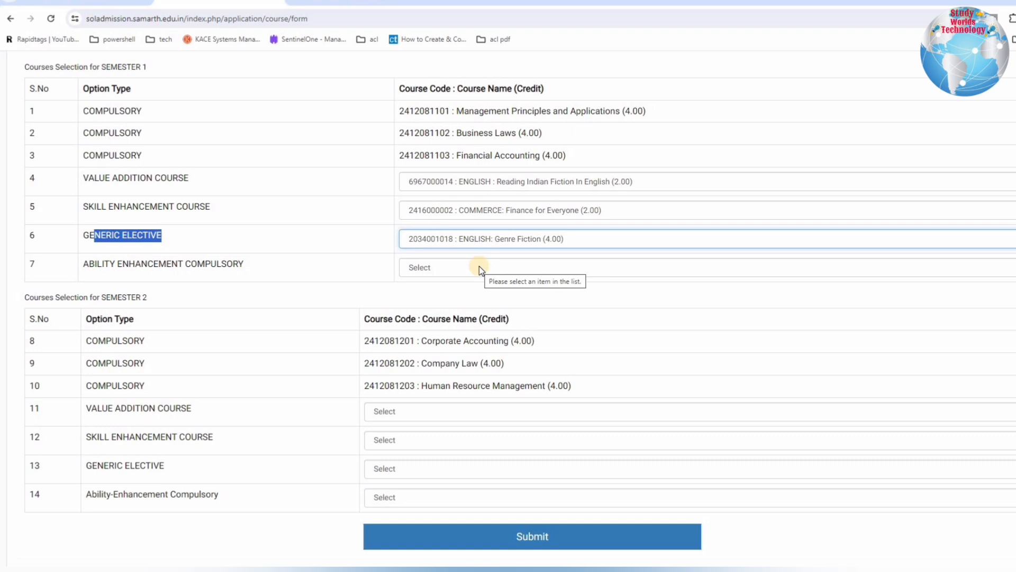
drag(233, 270, 142, 260)
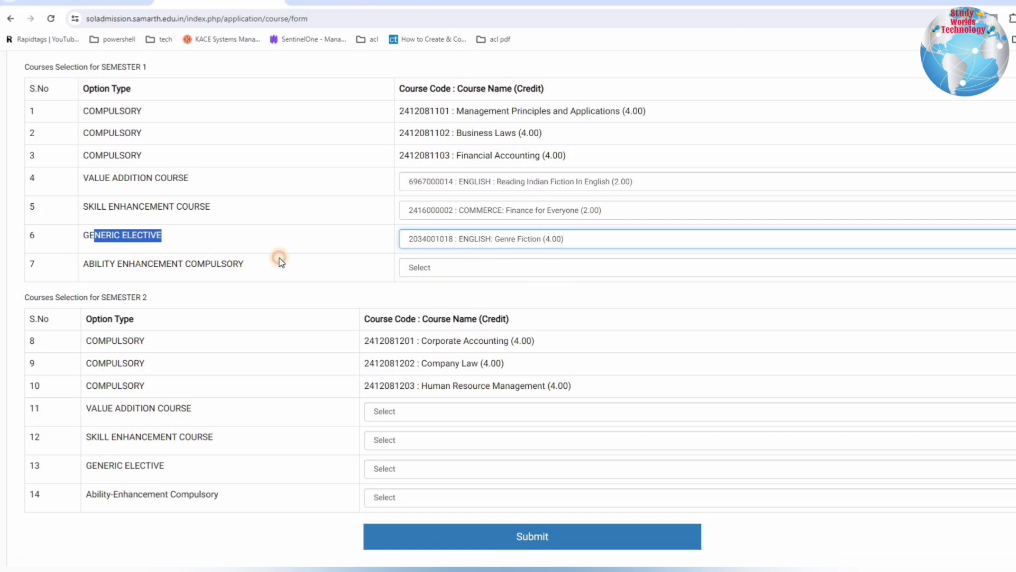
click(478, 273)
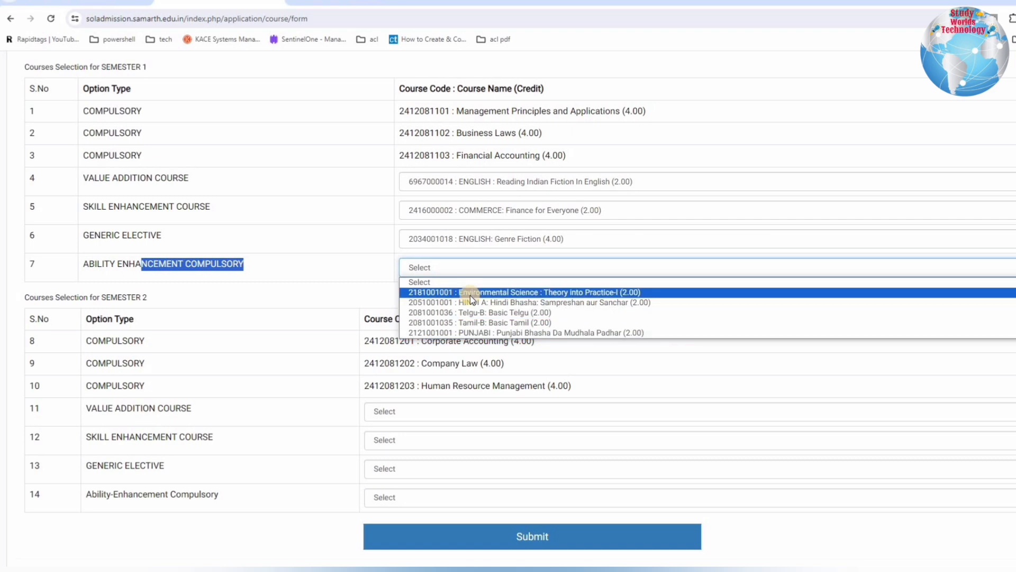
click(160, 260)
triple_click(160, 261)
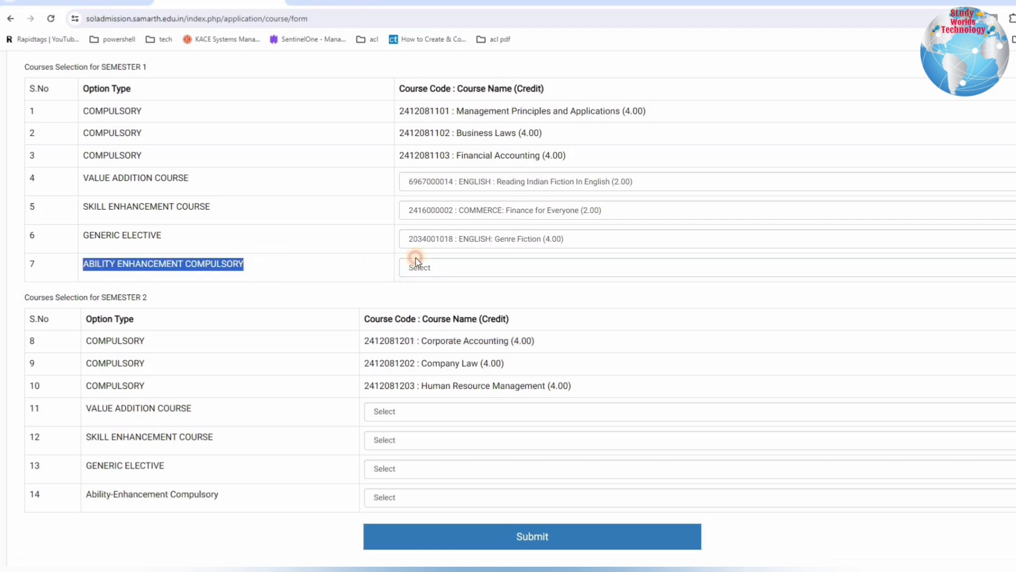
click(433, 263)
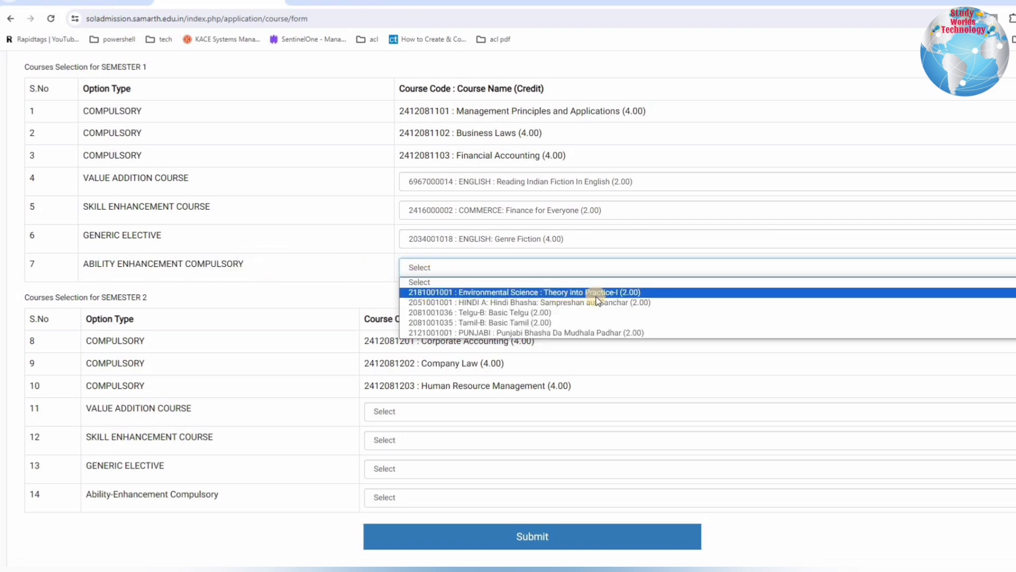
click(596, 296)
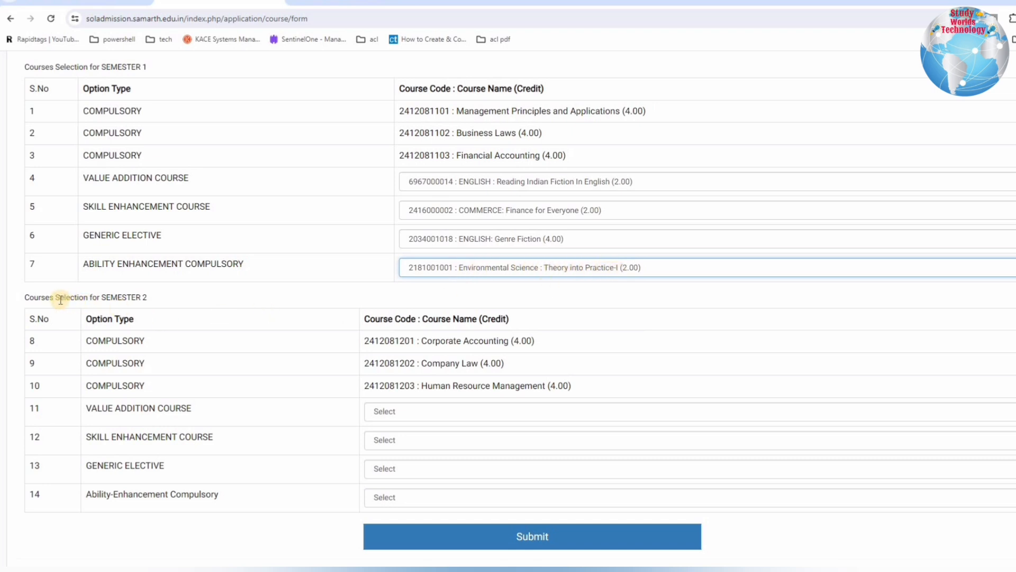
Step: Set row 11's value addition course to COMMERCE: FINANCIAL LITERACY after English is rejected as a duplicate
drag(205, 301, 58, 297)
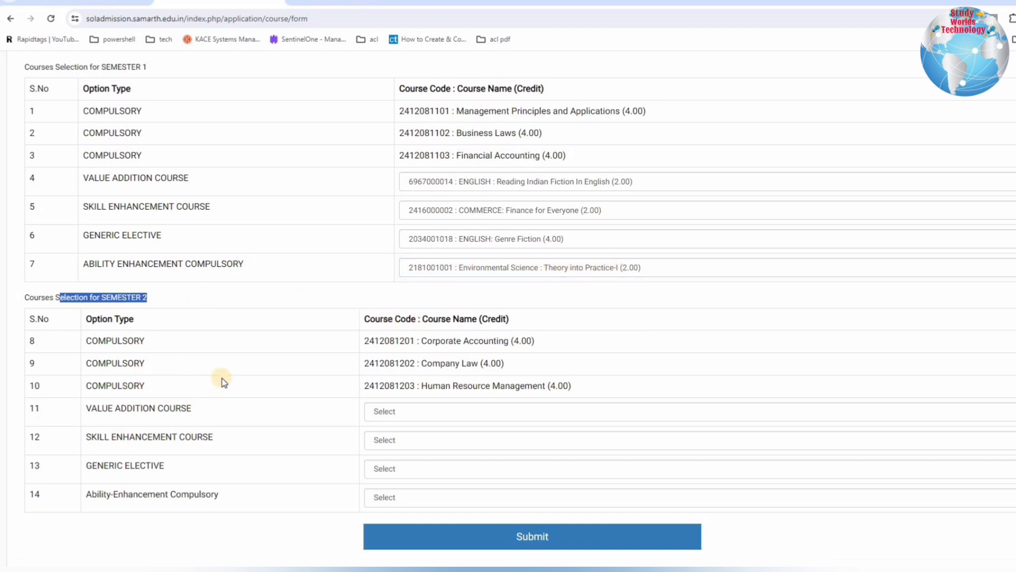
scroll(221, 378, down, 1)
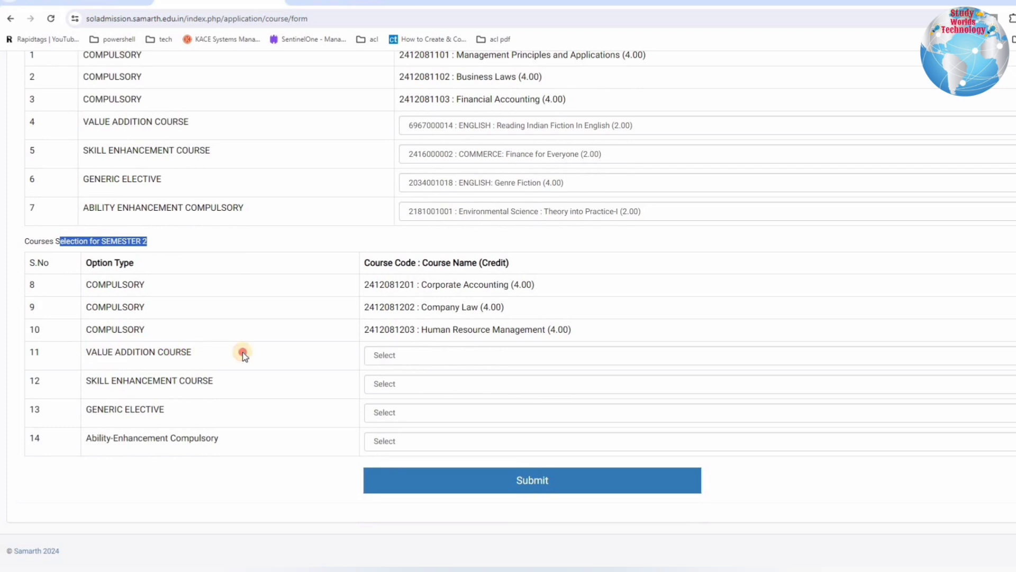
drag(243, 353, 98, 353)
click(395, 355)
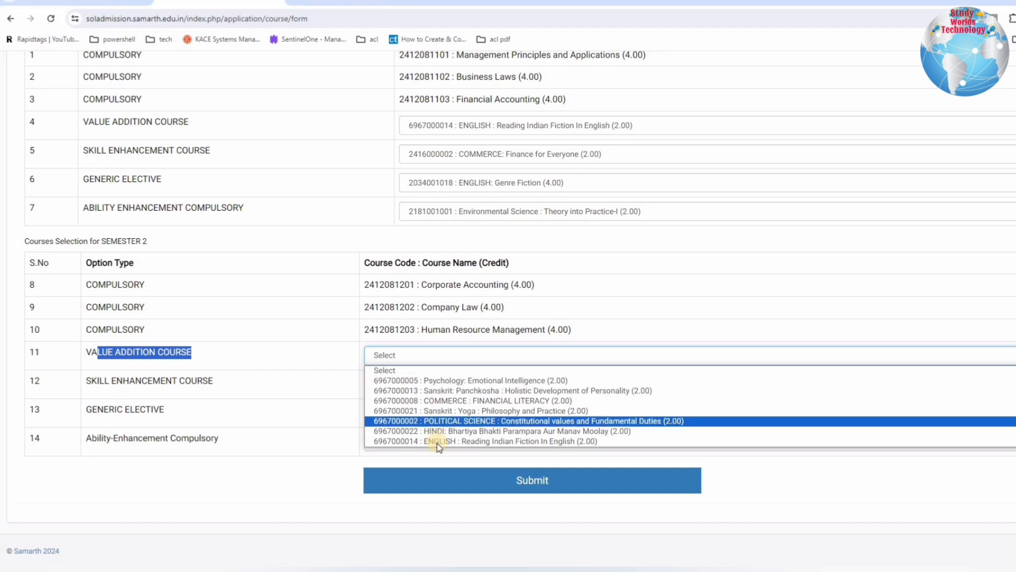
click(493, 441)
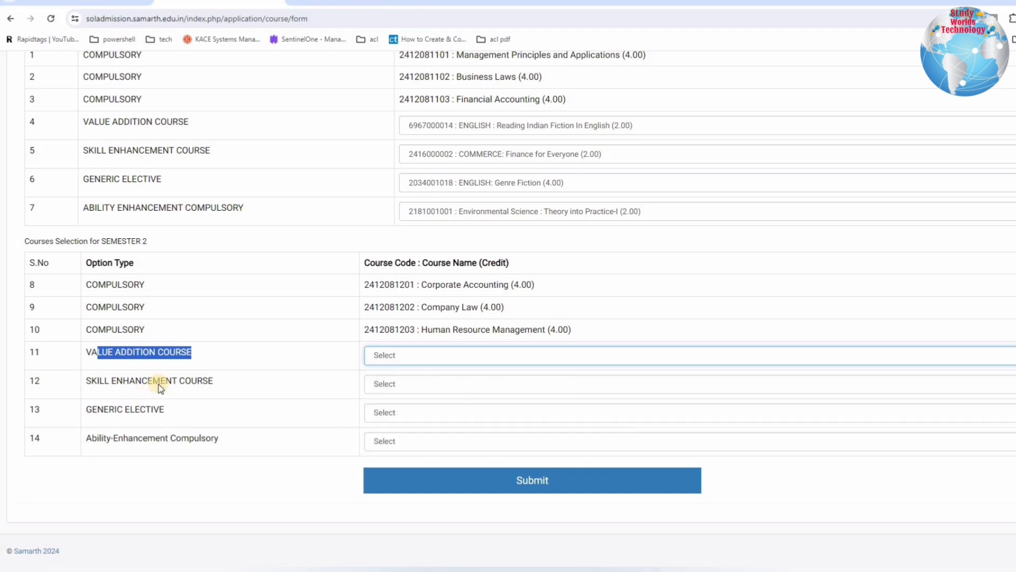
click(633, 88)
click(428, 360)
click(448, 402)
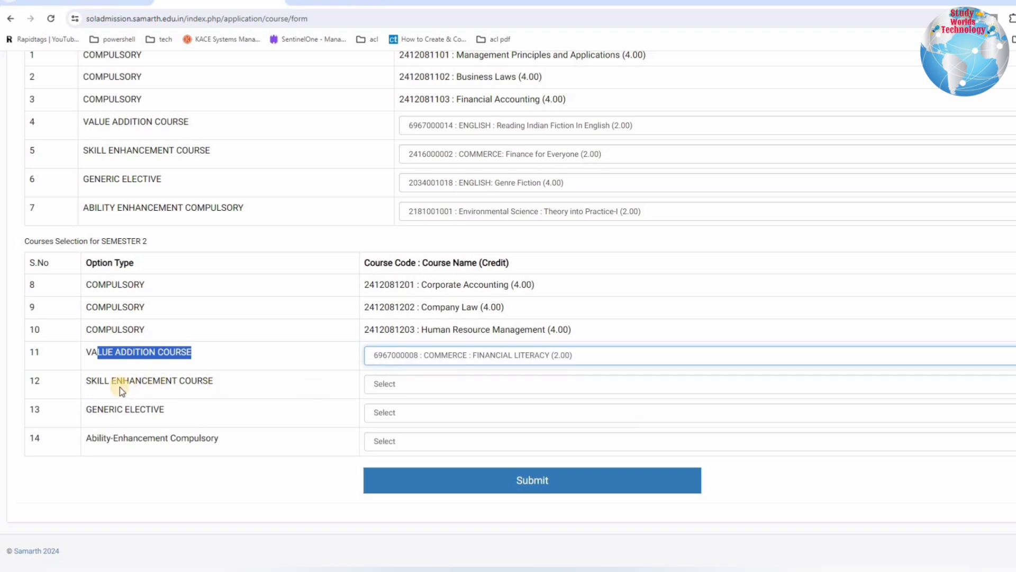
Step: Choose ENGLISH: Business Communication for row 12, fill the generic elective, and submit the course selection
click(409, 384)
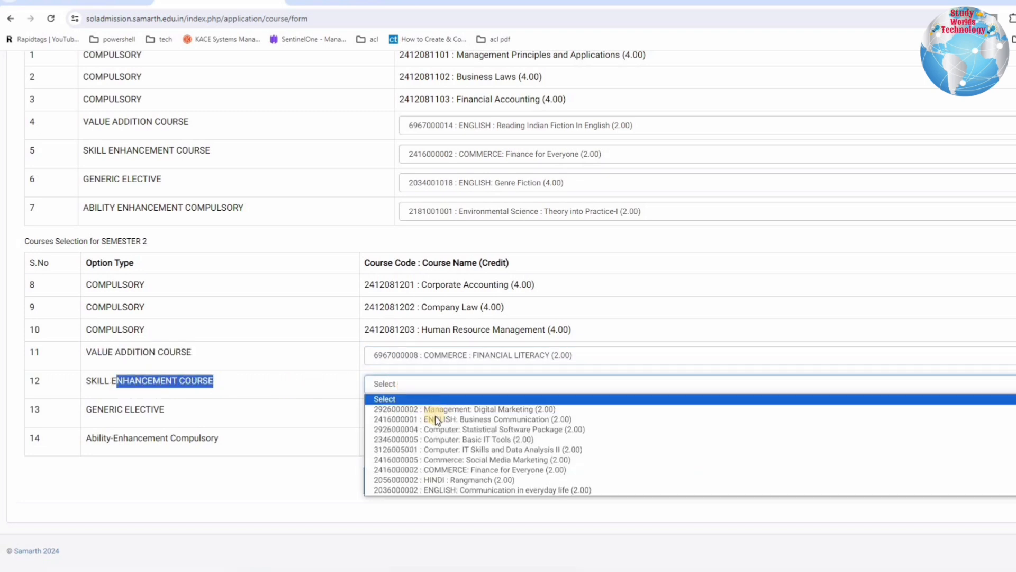
click(437, 419)
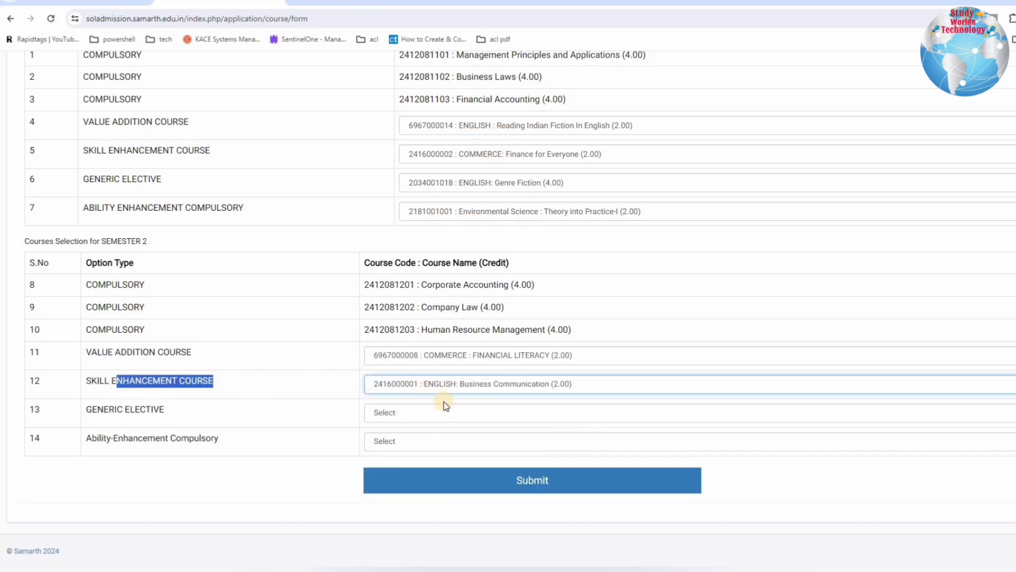
click(383, 415)
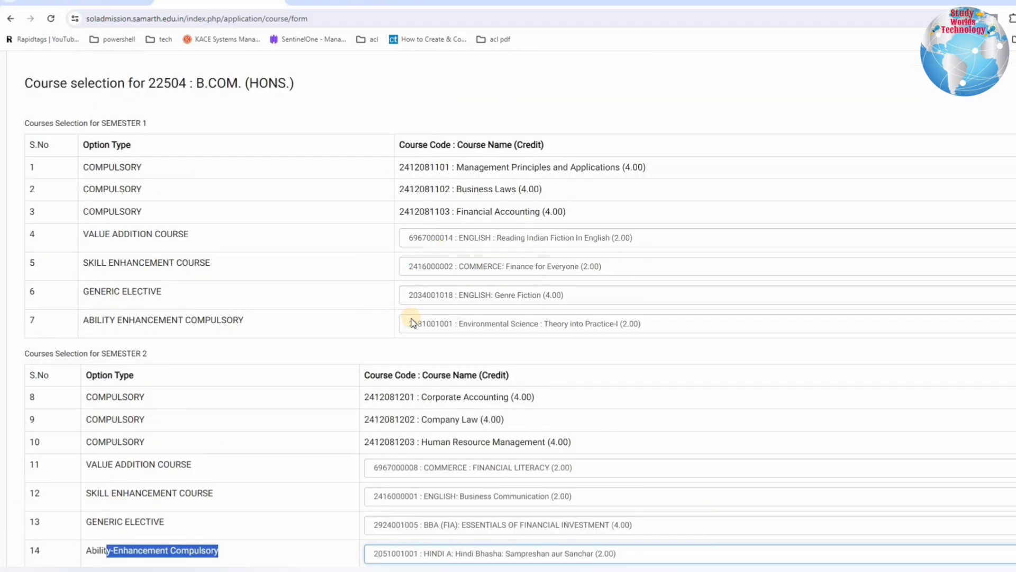
scroll(412, 323, down, 3)
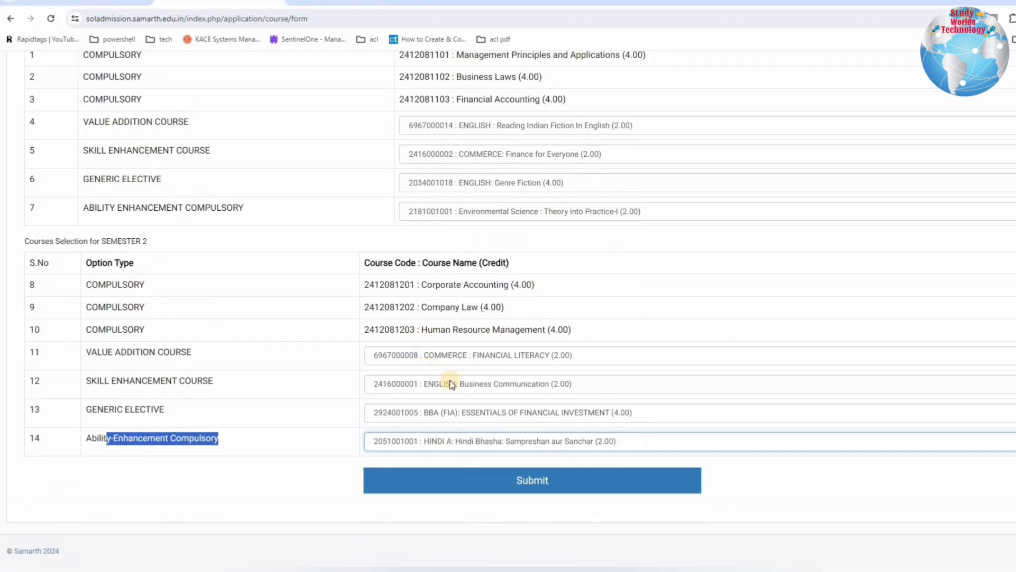
scroll(454, 388, up, 4)
scroll(453, 389, down, 4)
click(481, 488)
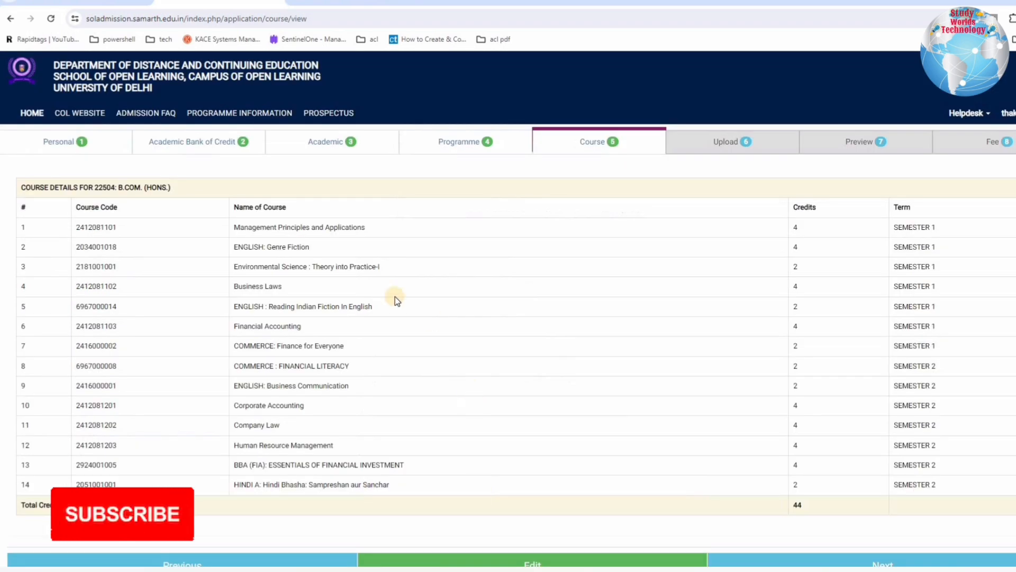
Step: Review the 14-course B.COM. (HONS.) list totalling 44 credits and continue to document upload
drag(45, 187, 921, 484)
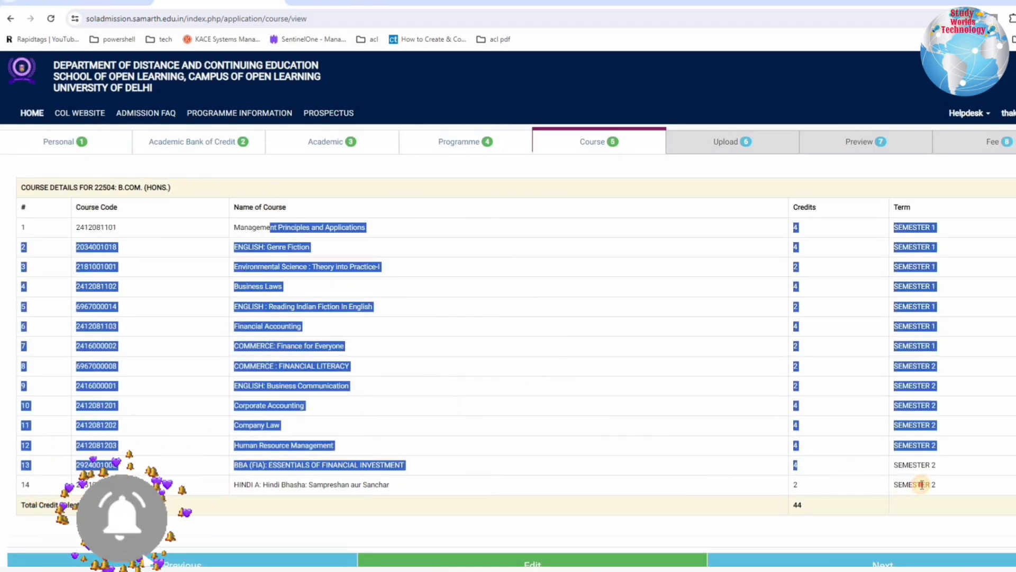
scroll(819, 447, down, 2)
double_click(797, 446)
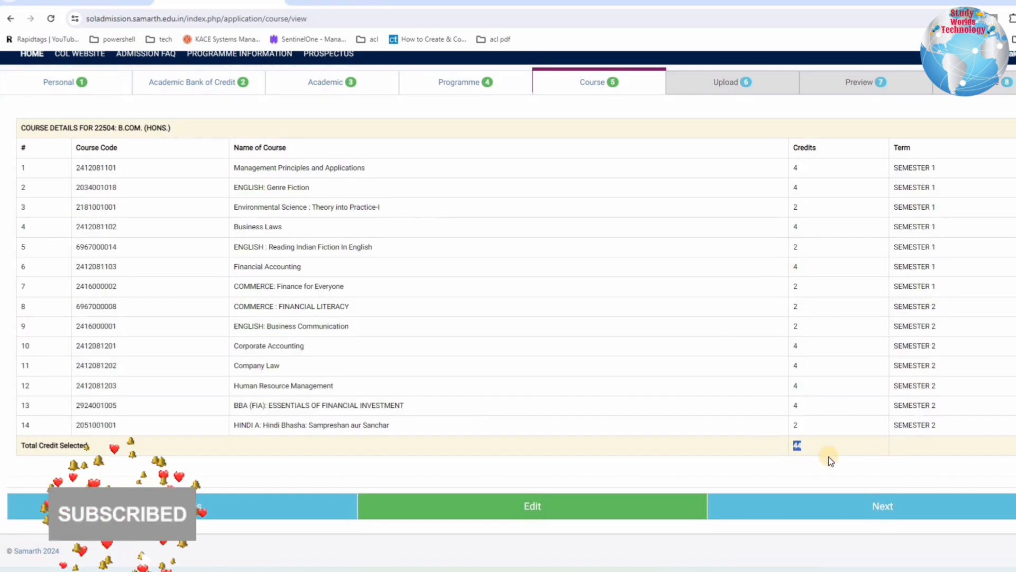
click(884, 511)
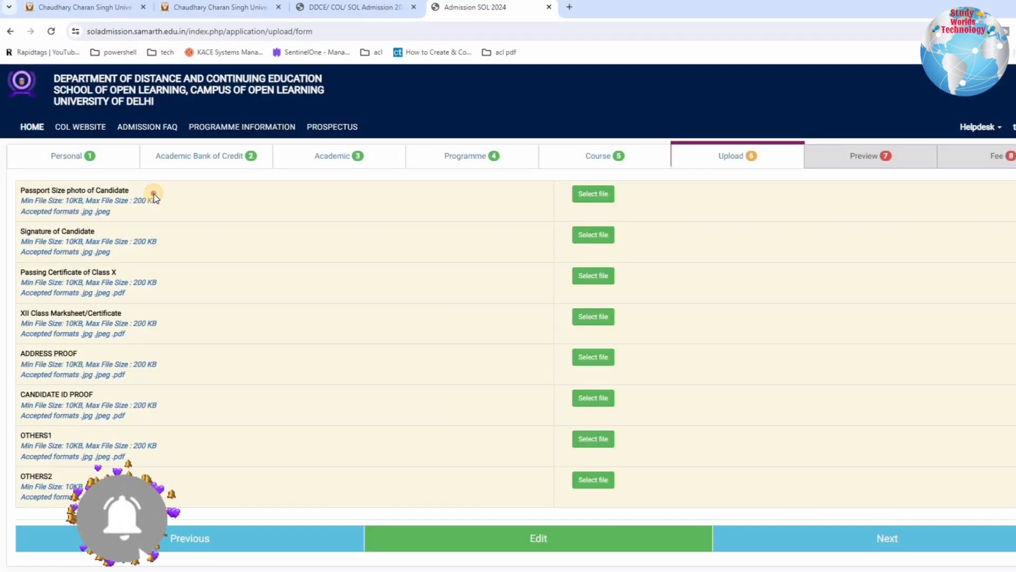
drag(29, 191, 151, 194)
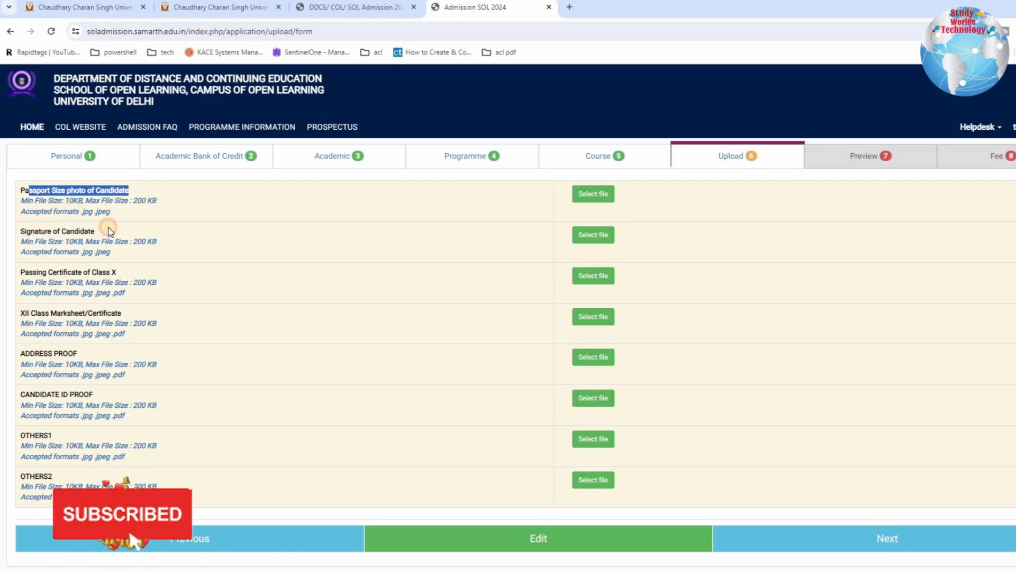
Step: Review the signature, Class X, XII, address and ID proof requirements, file size limit, and uploaded documents
drag(110, 231, 26, 231)
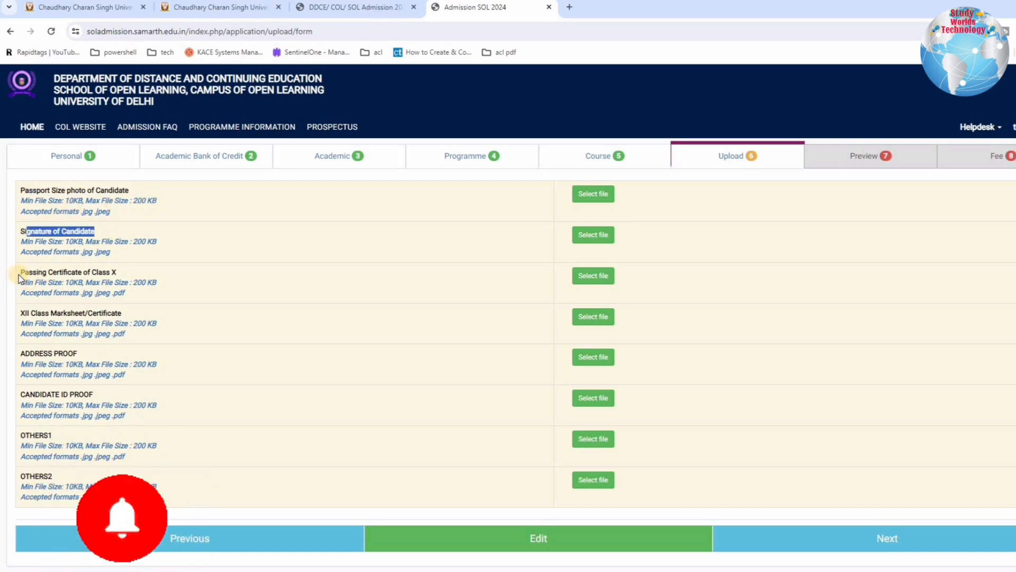
drag(90, 272, 20, 272)
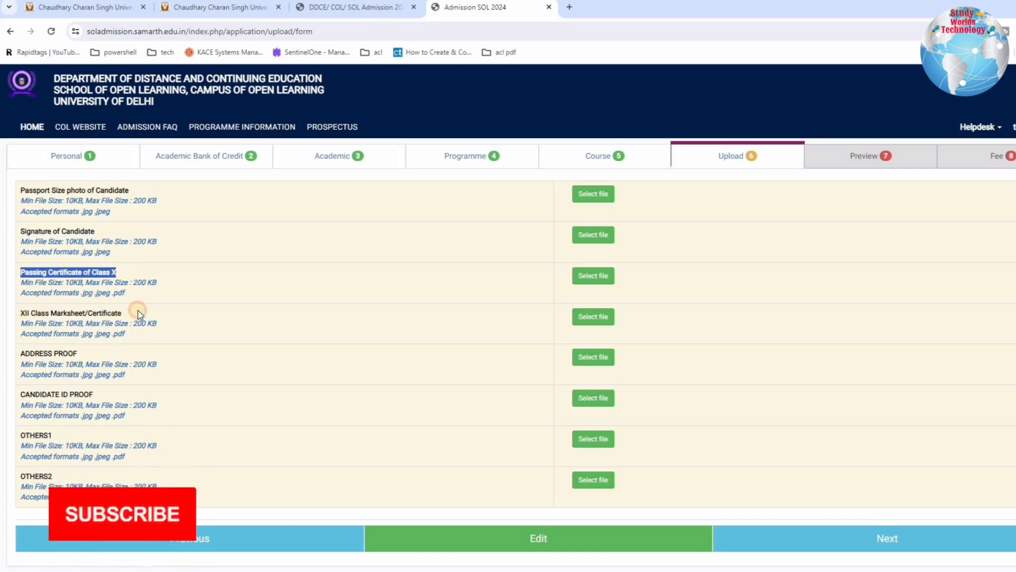
drag(152, 312, 28, 313)
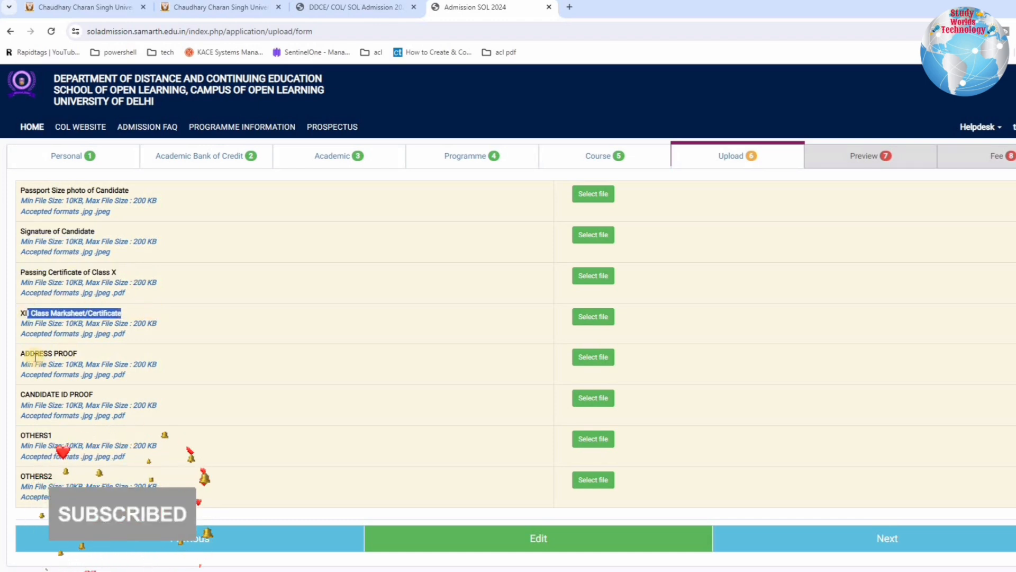
drag(25, 354, 96, 354)
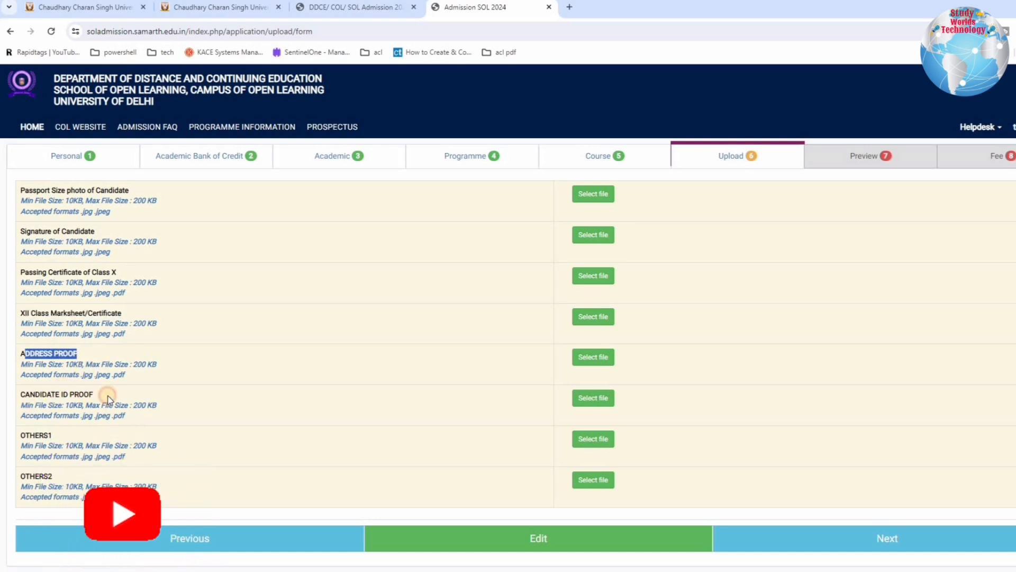
drag(25, 395, 110, 396)
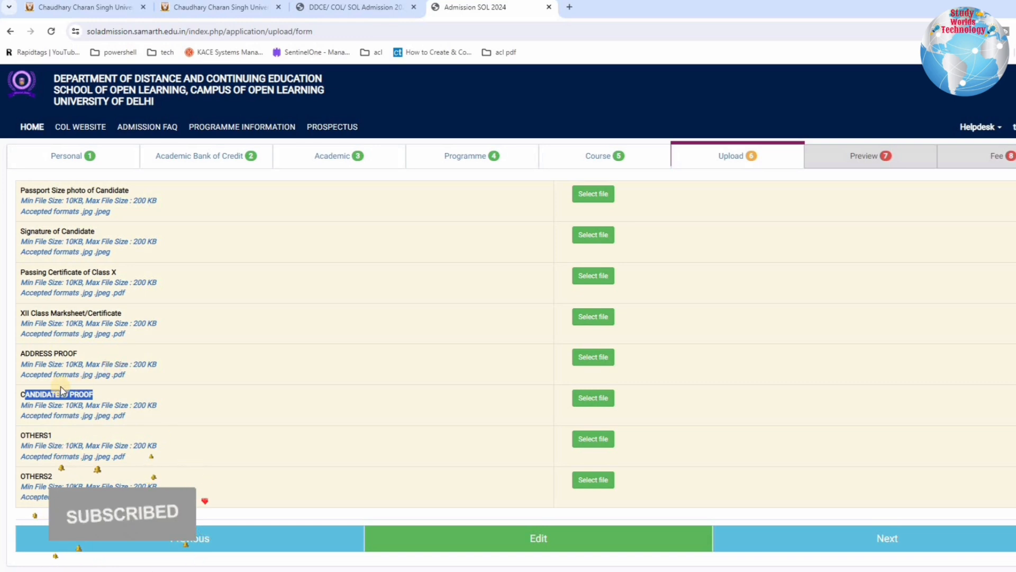
drag(39, 354, 115, 386)
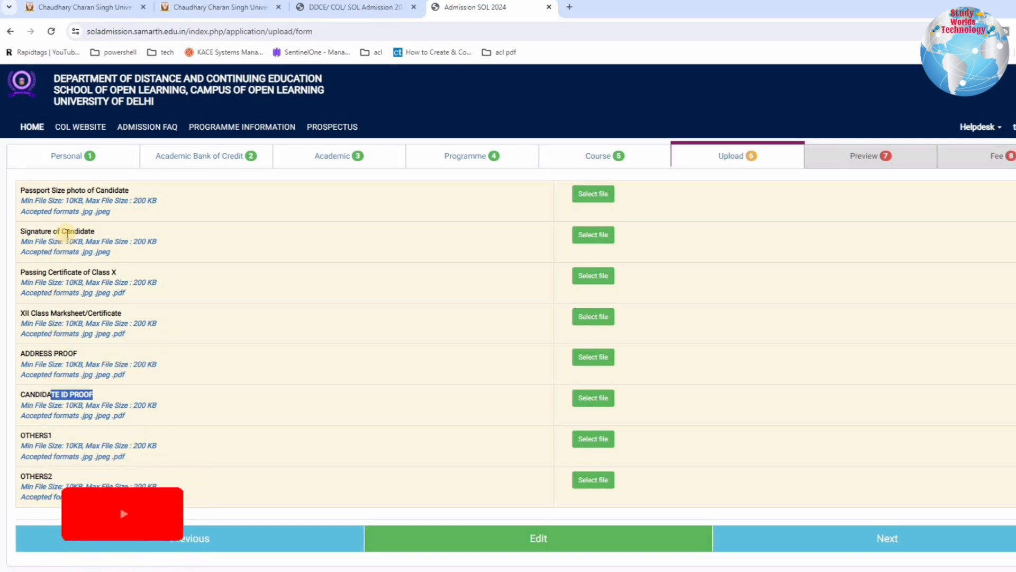
click(77, 199)
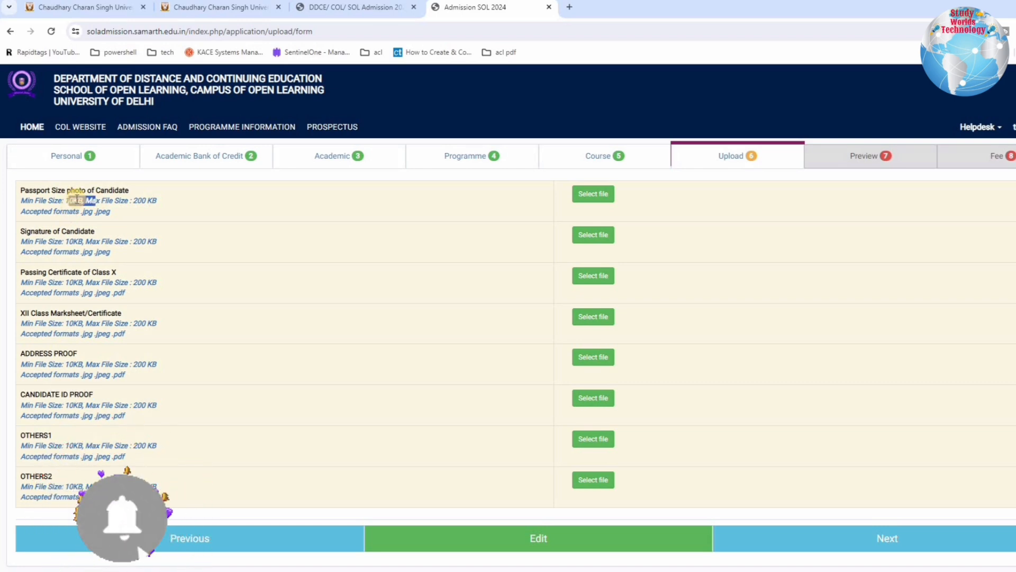
drag(77, 199, 172, 198)
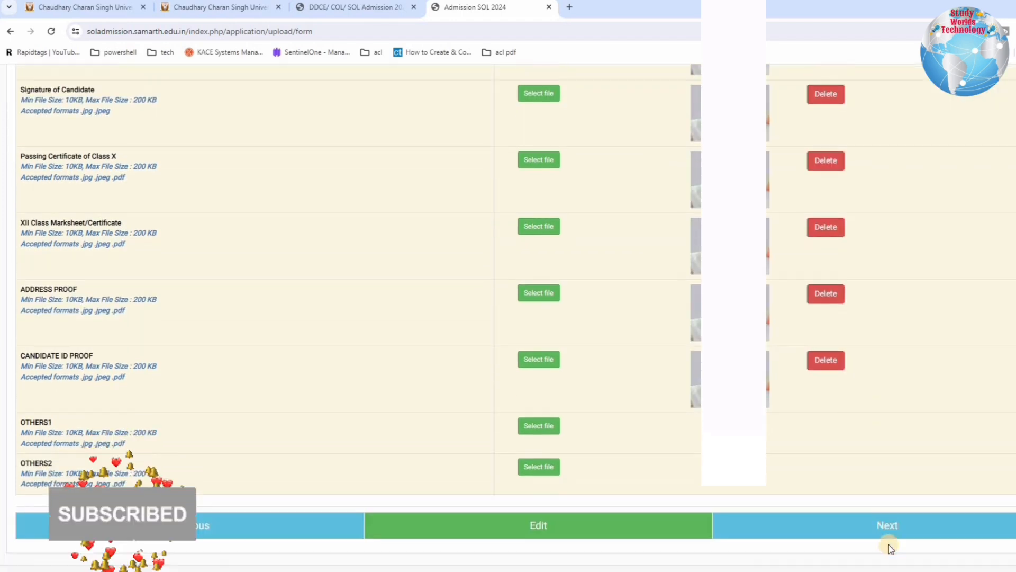
scroll(873, 530, down, 1)
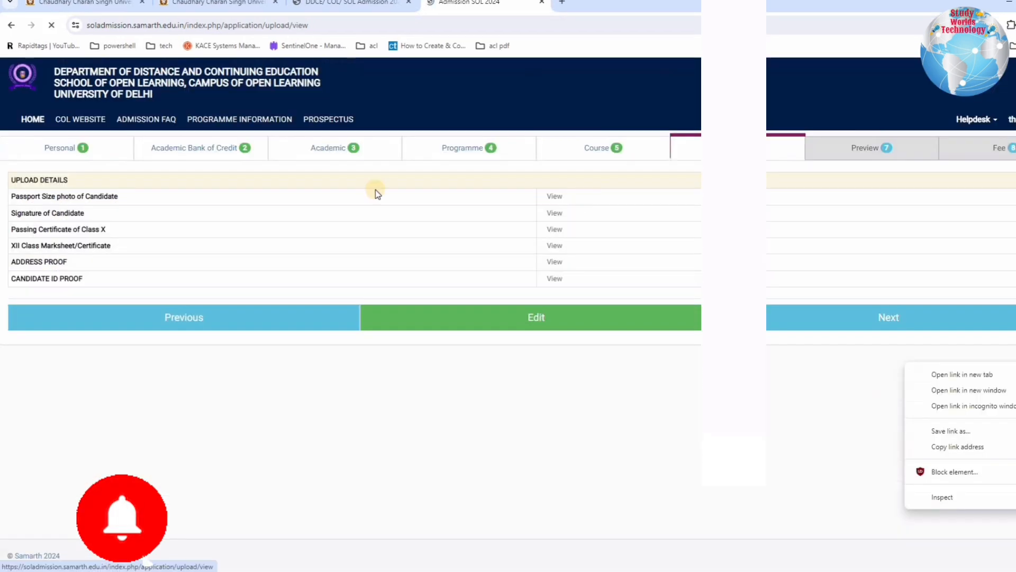
drag(24, 182, 823, 133)
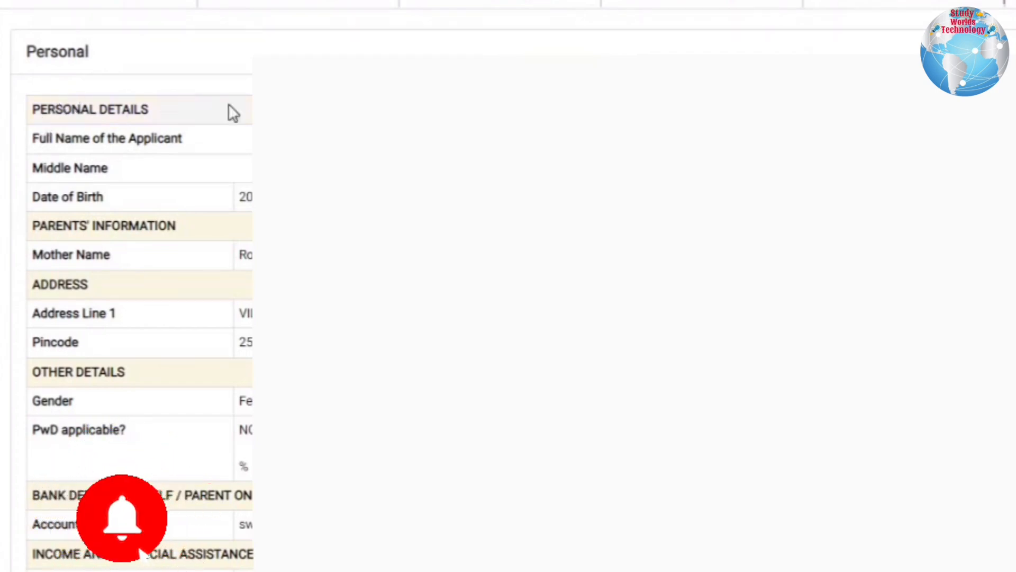
Step: Review the Personal Details preview and close the print dialog without printing
drag(56, 109, 130, 109)
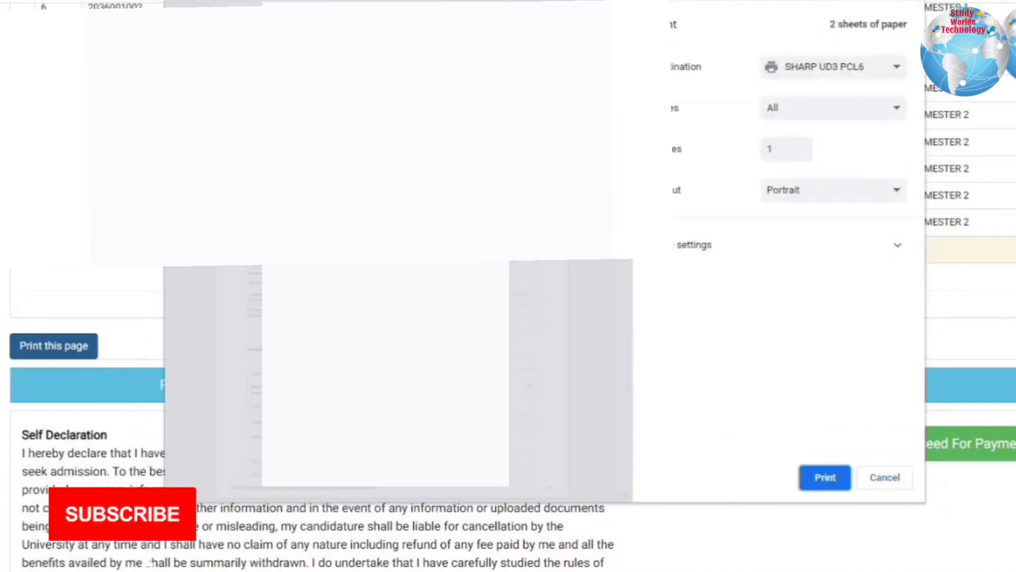
scroll(392, 381, down, 10)
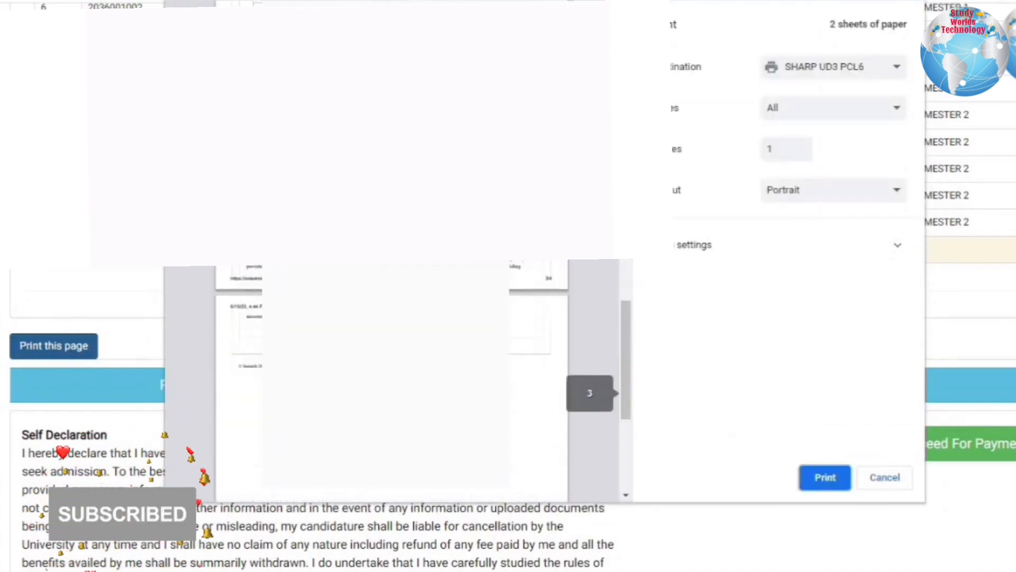
scroll(325, 389, up, 5)
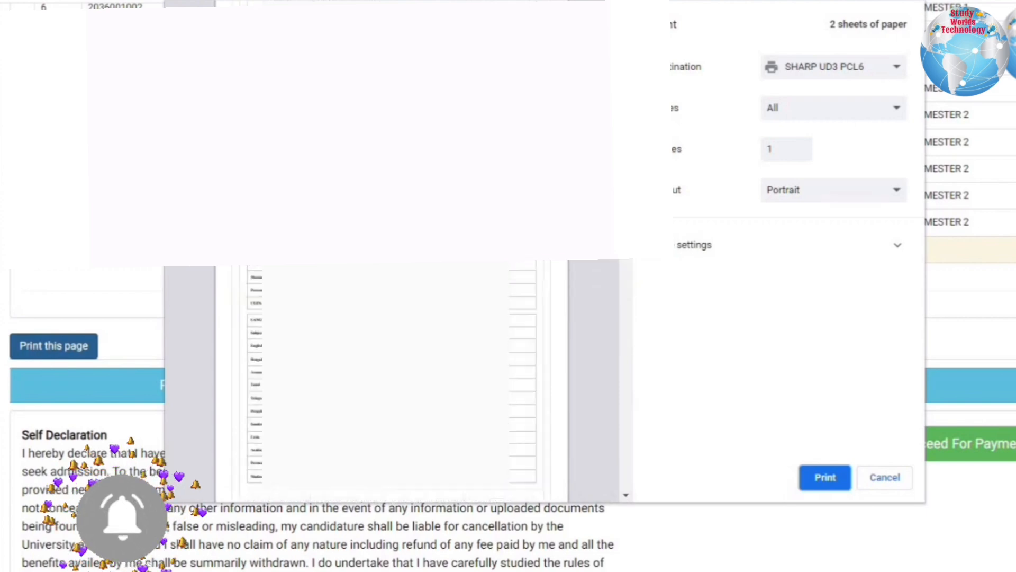
key(Escape)
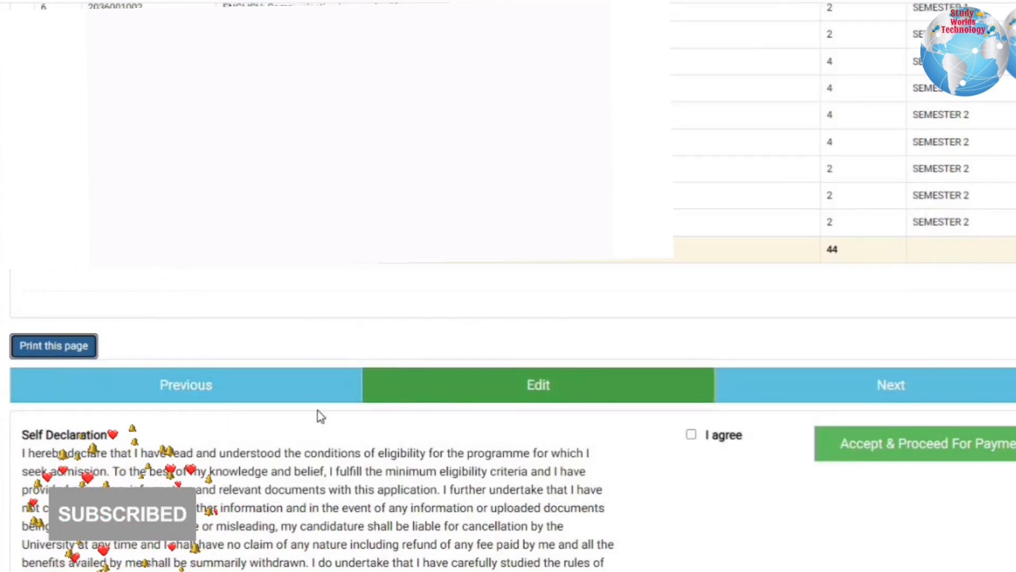
Step: Agree to the self declaration, accept and proceed for payment, and confirm final submission
scroll(272, 410, down, 4)
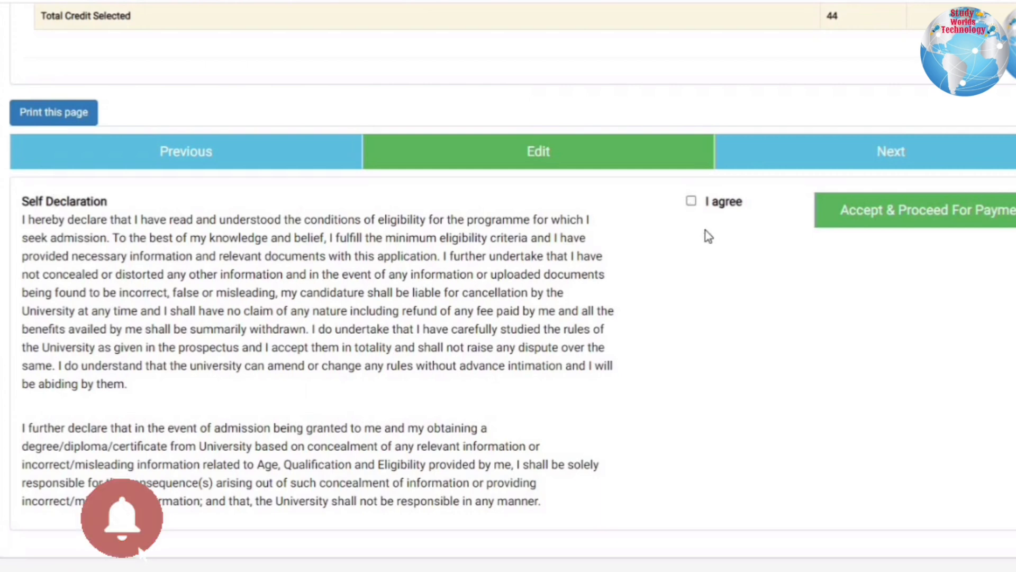
click(691, 200)
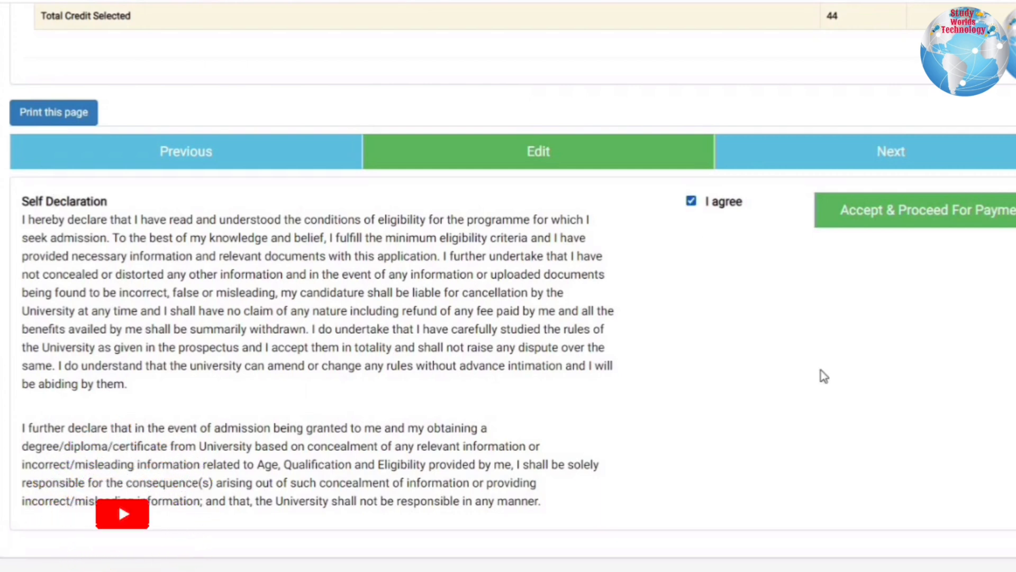
click(904, 231)
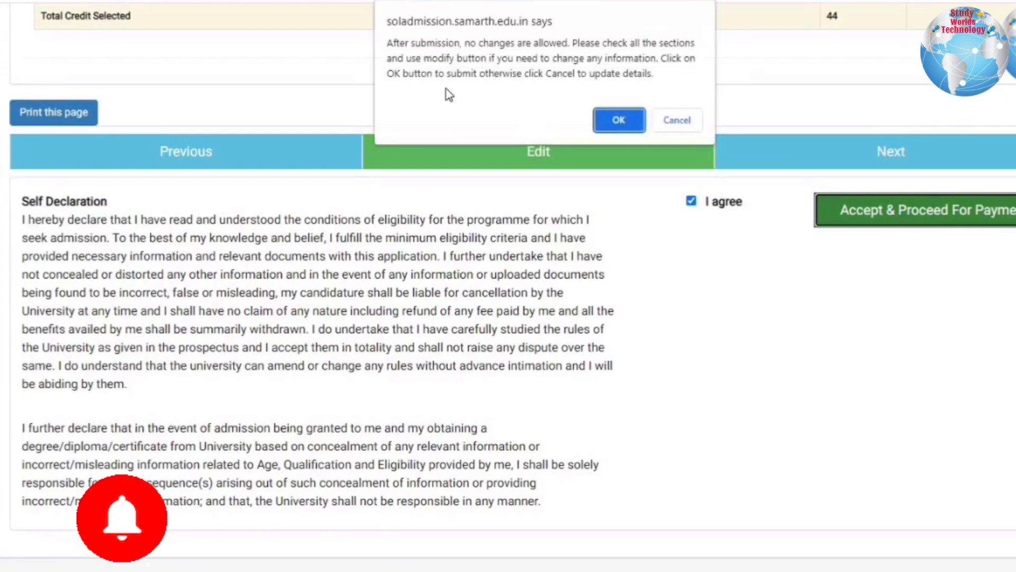
click(615, 123)
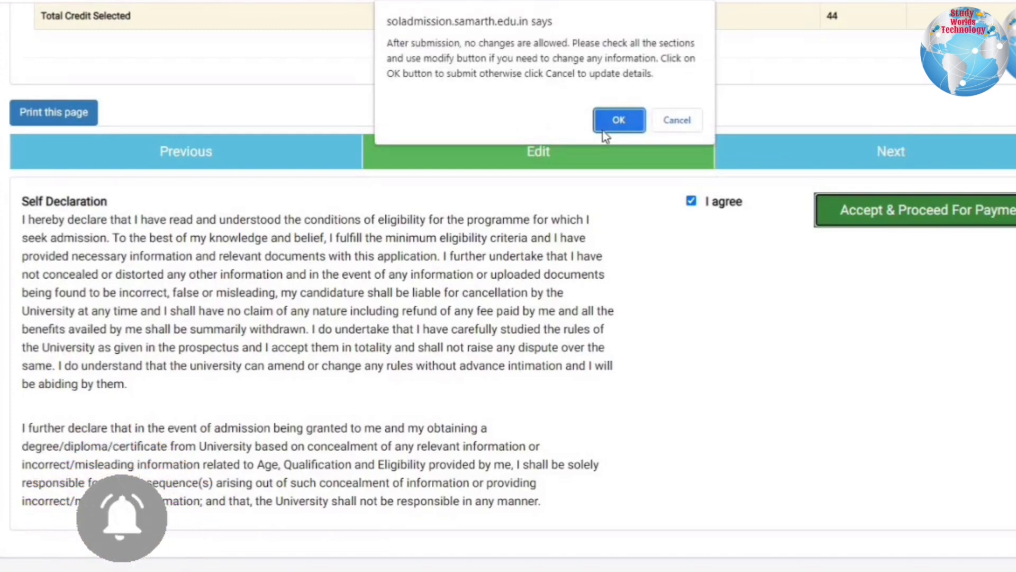
drag(82, 229, 269, 234)
Step: Check the fee table's gender, category, programme and total rows plus the verification pending message
click(271, 233)
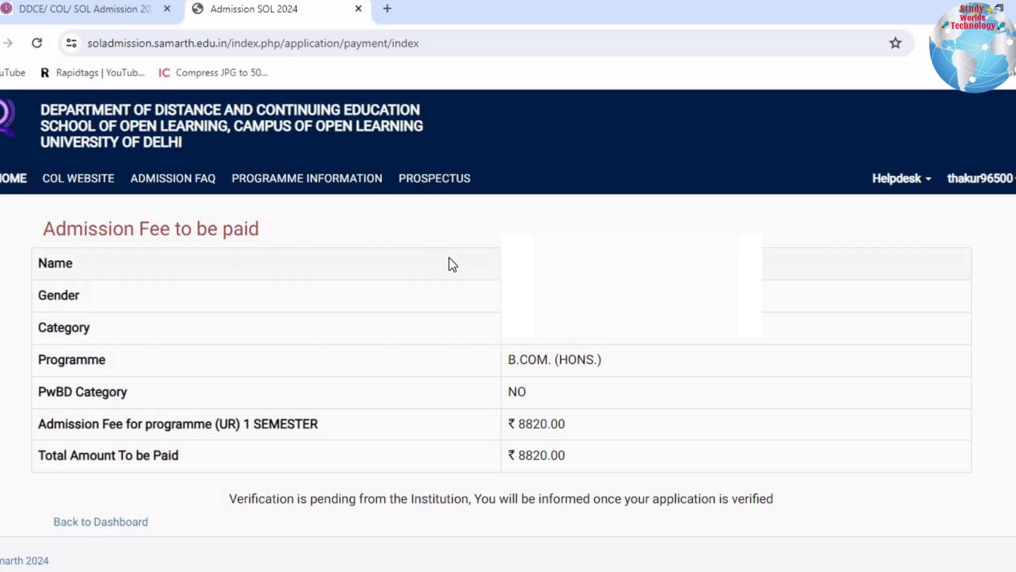
drag(635, 286, 636, 373)
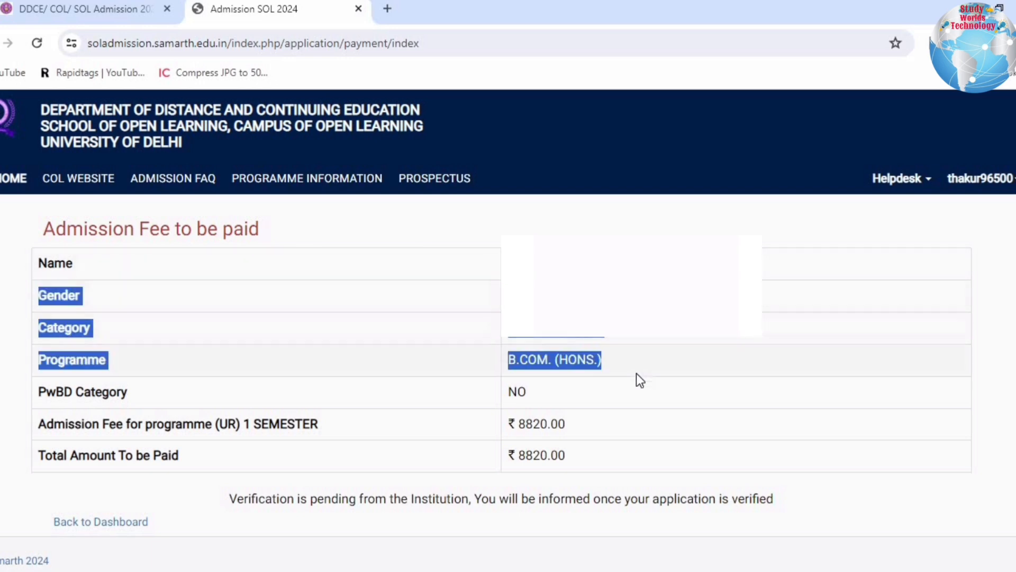
click(565, 398)
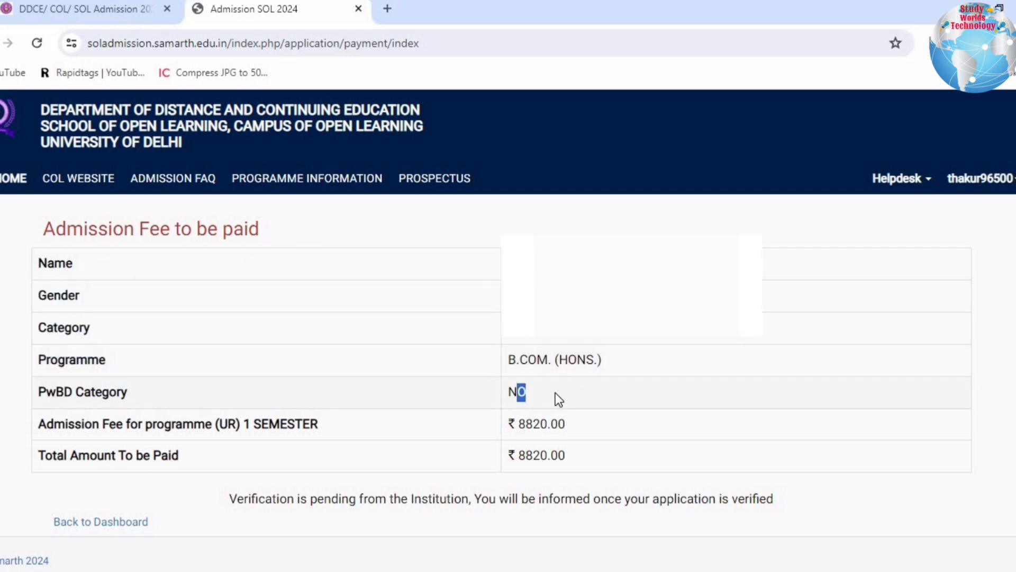
drag(106, 439, 596, 452)
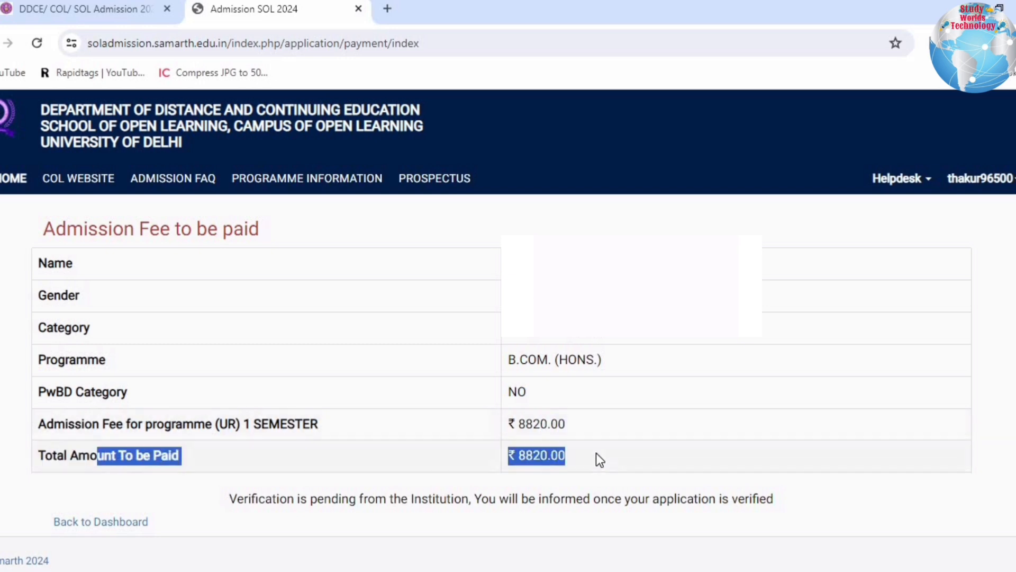
click(596, 453)
drag(268, 513, 436, 497)
click(554, 484)
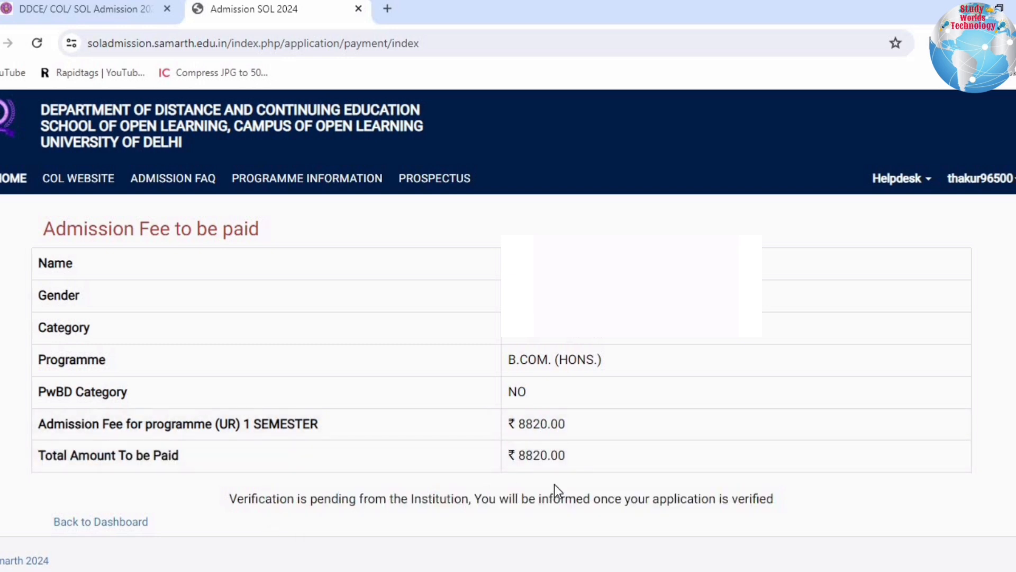
drag(783, 503, 812, 499)
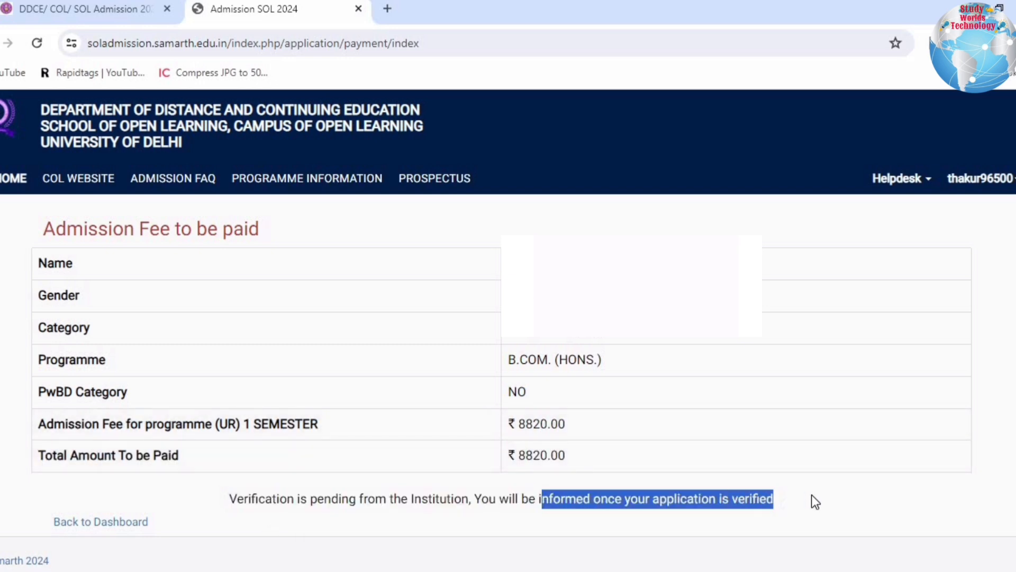
drag(230, 498, 781, 502)
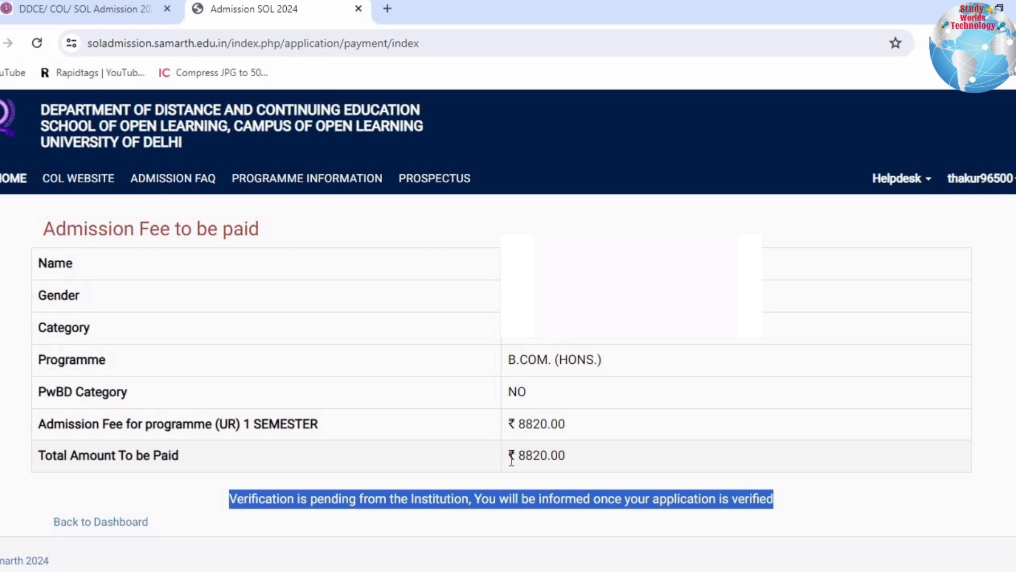
Step: Recheck the ₹ 8820.00 total amount and the verification pending note
drag(509, 456, 575, 470)
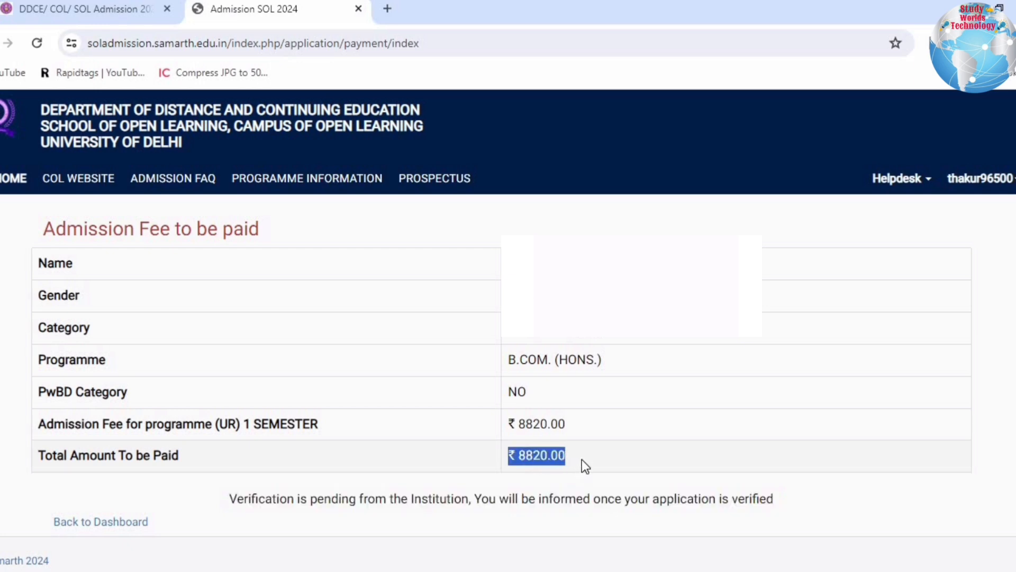
click(583, 459)
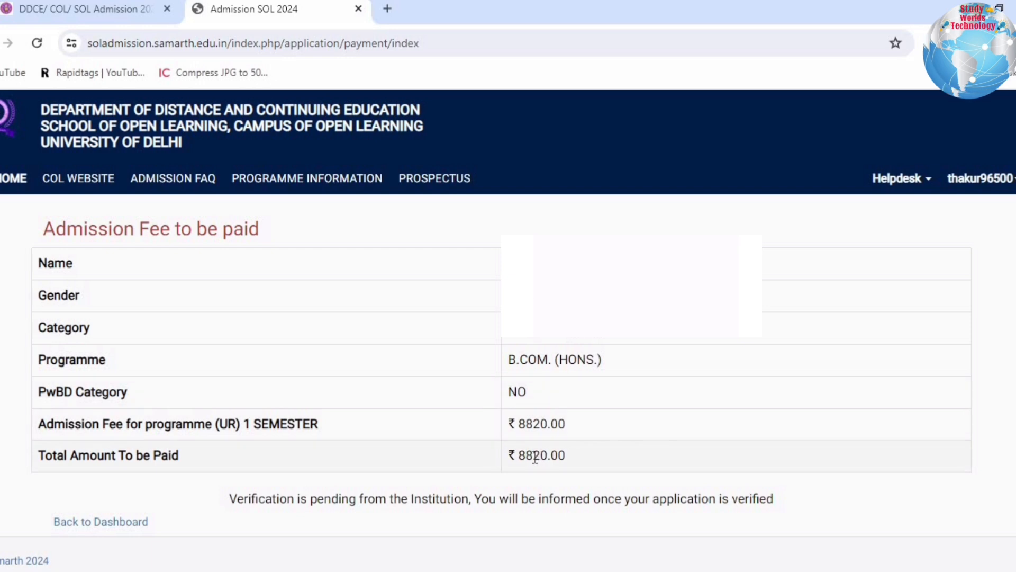
scroll(535, 458, down, 1)
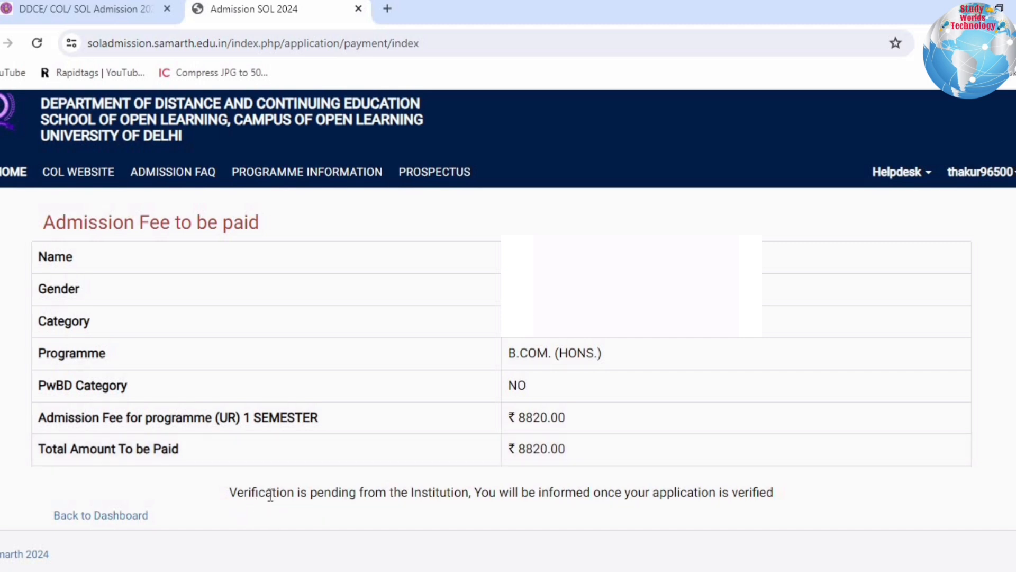
drag(268, 495, 634, 509)
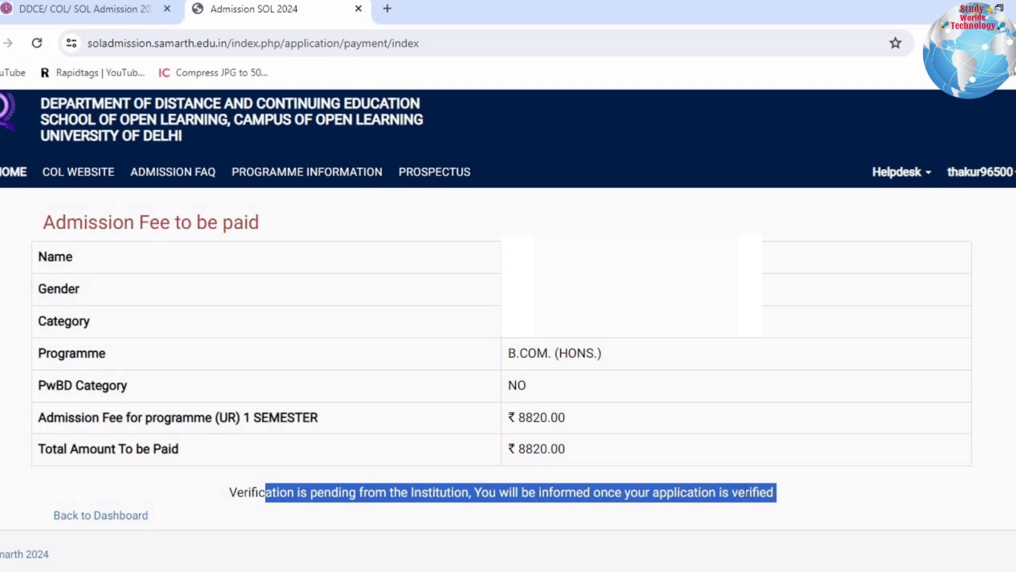
mouse_move(777, 495)
mouse_down()
mouse_move(687, 495)
mouse_move(775, 486)
mouse_up()
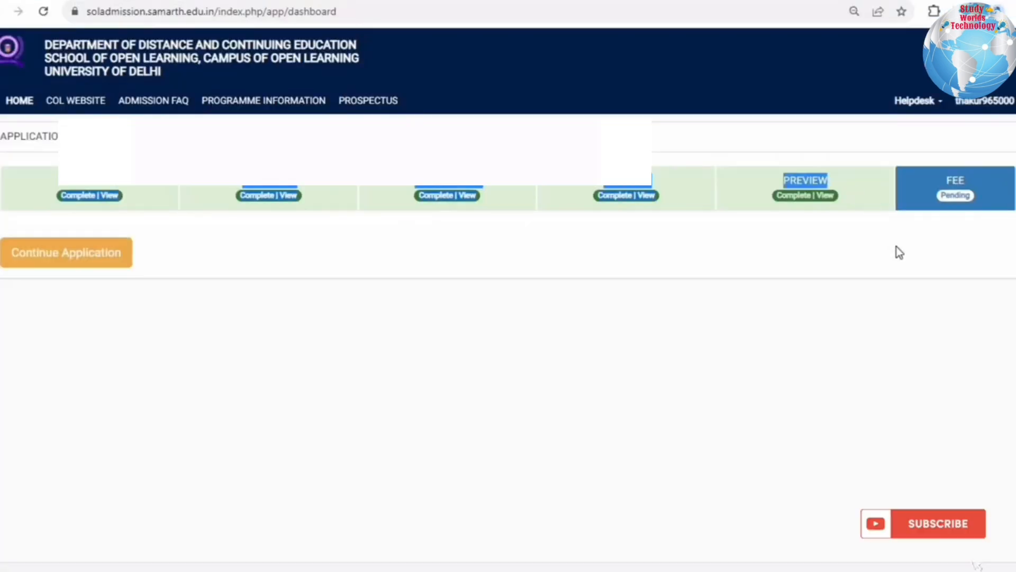
Step: Continue the application to the fee page and review the (UR) 1 YEAR fee details
click(45, 263)
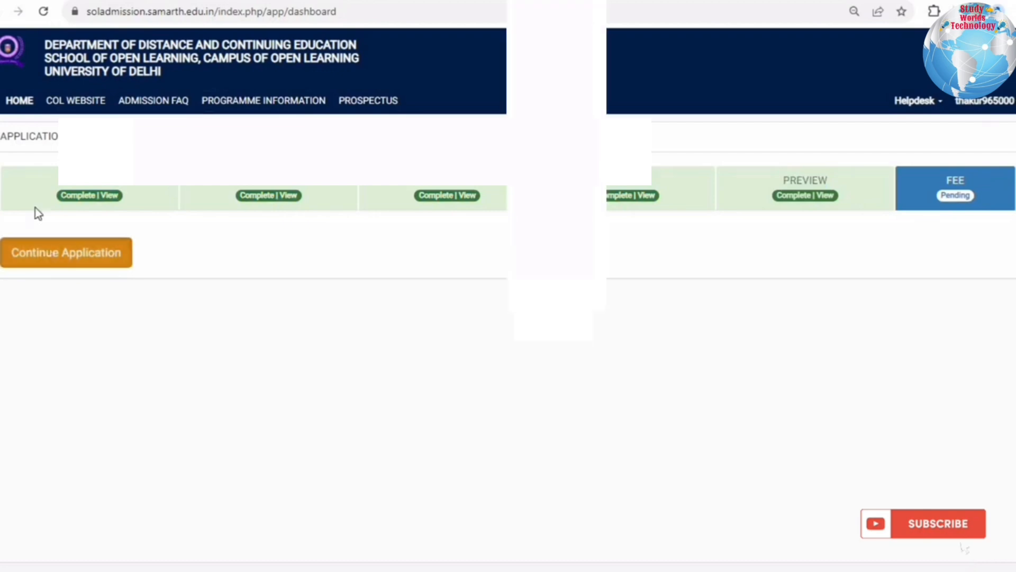
drag(313, 143, 205, 142)
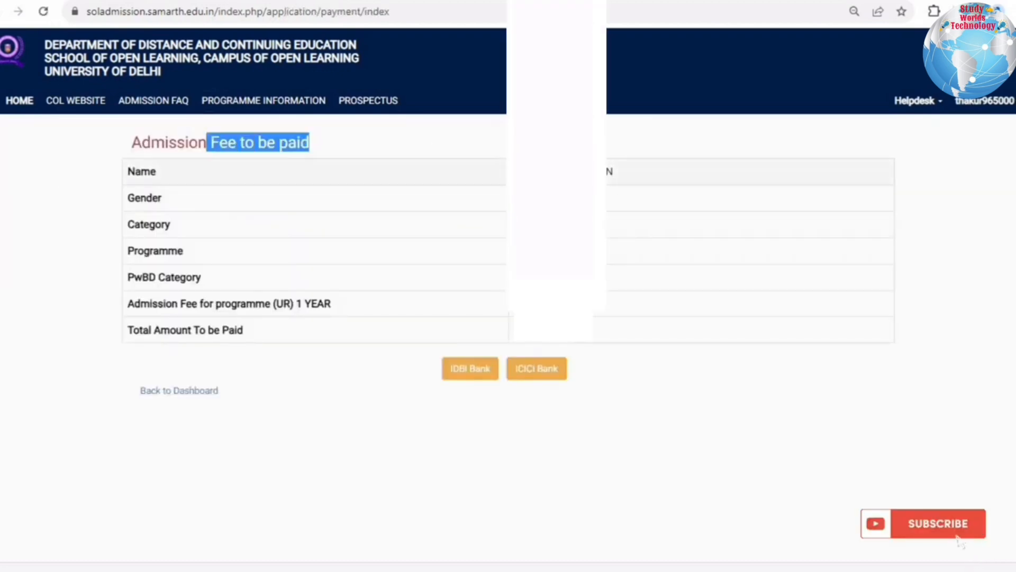
drag(561, 172, 594, 329)
click(311, 303)
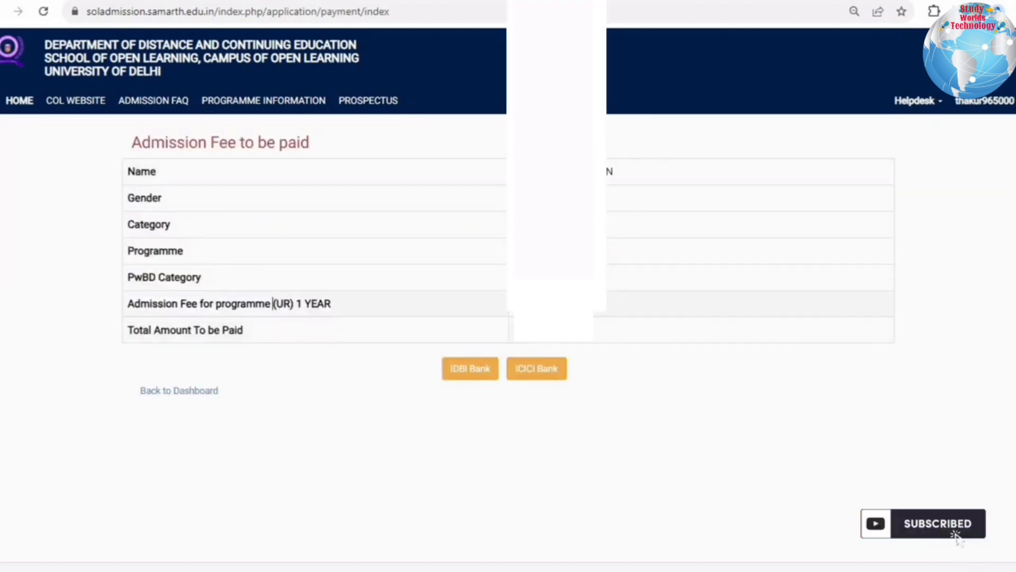
drag(402, 303, 273, 304)
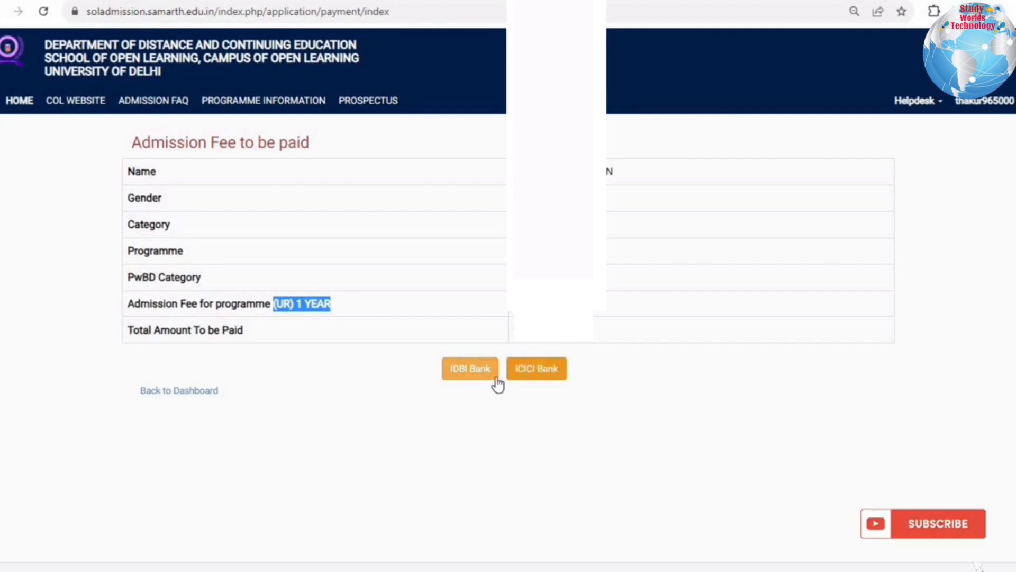
Step: Pay the admission fee via ICICI Bank eazypay and check the Application Summary shows Admission Confirmed
click(538, 372)
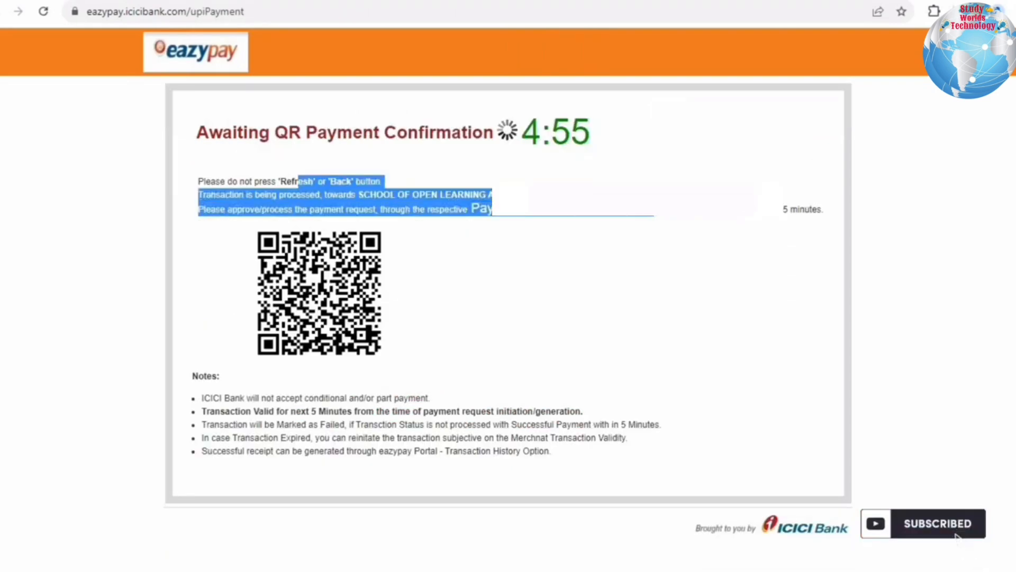
drag(218, 402, 584, 413)
click(235, 411)
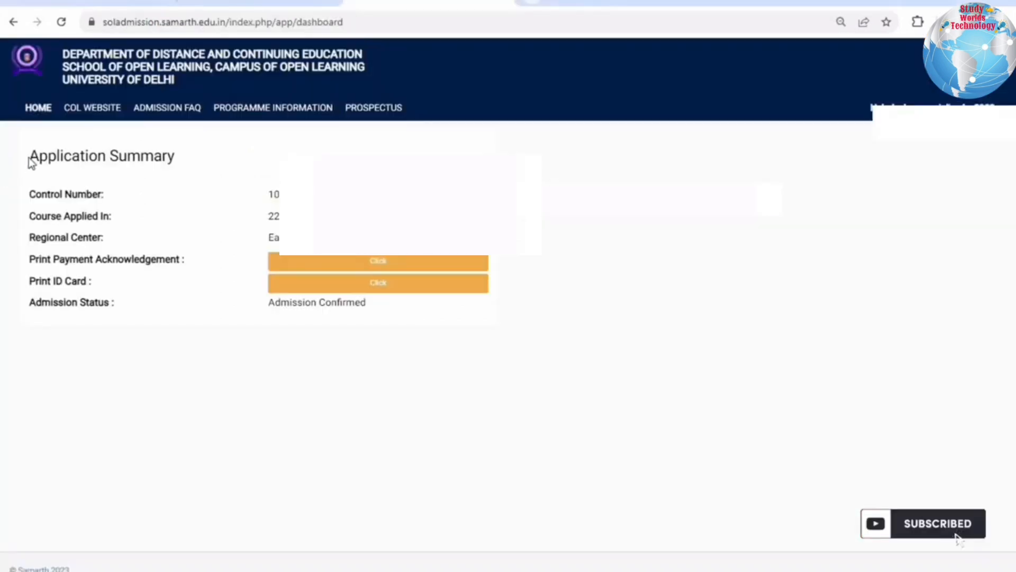
drag(29, 157, 162, 156)
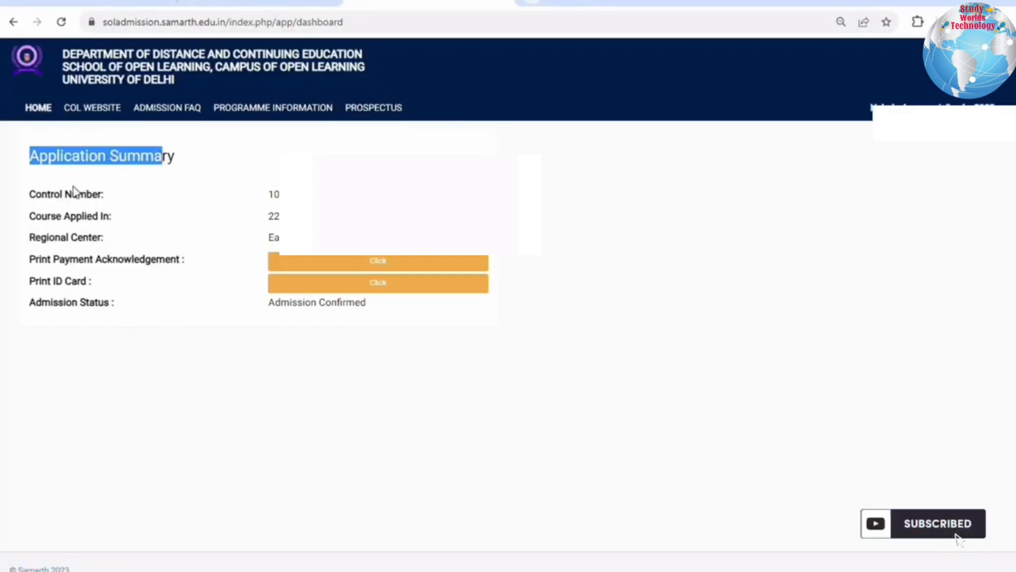
drag(161, 197, 78, 216)
right_click(318, 265)
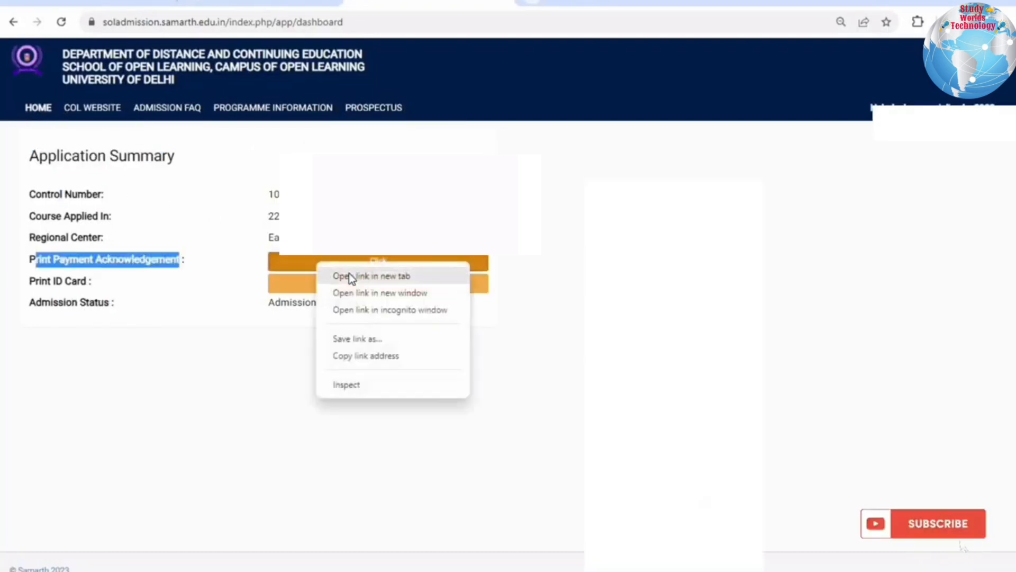
click(347, 275)
click(551, 4)
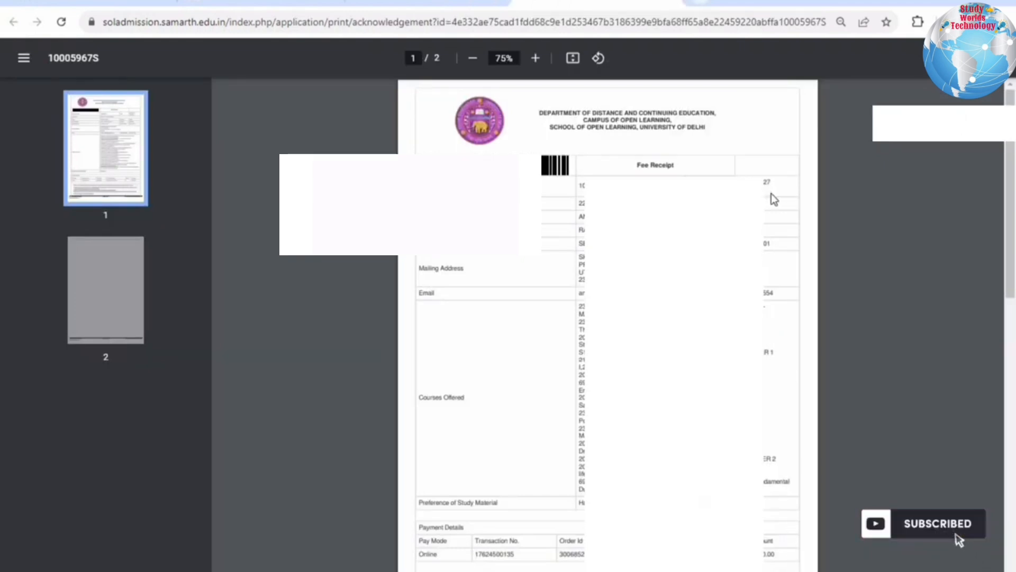
key(ctrl+w)
right_click(346, 290)
click(368, 300)
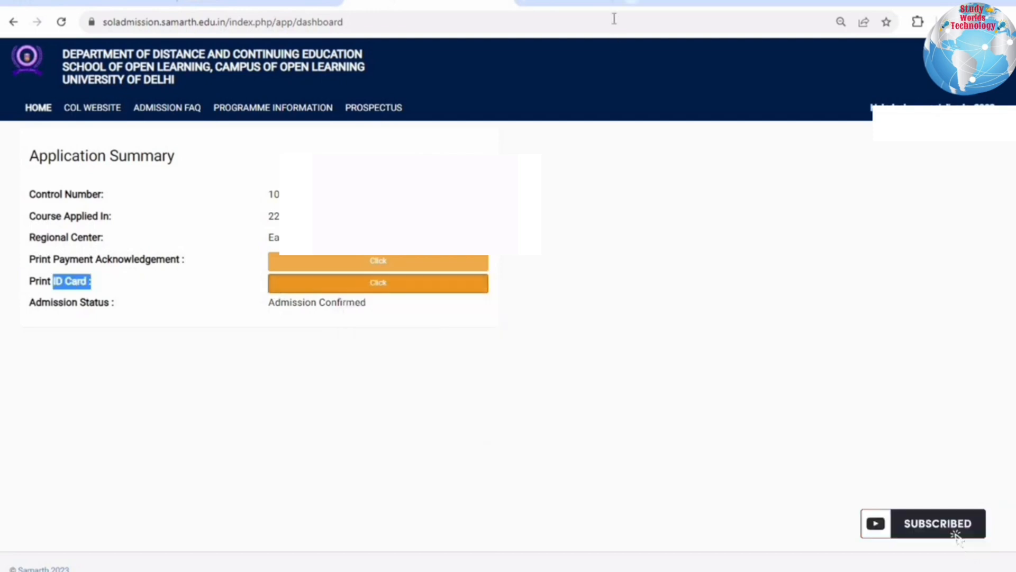
click(576, 5)
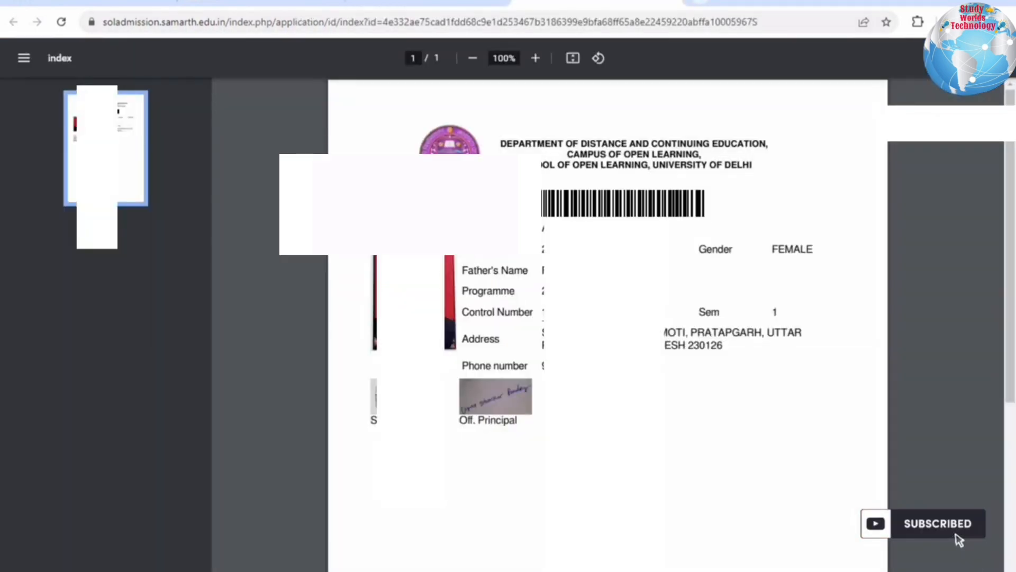
key(ctrl+w)
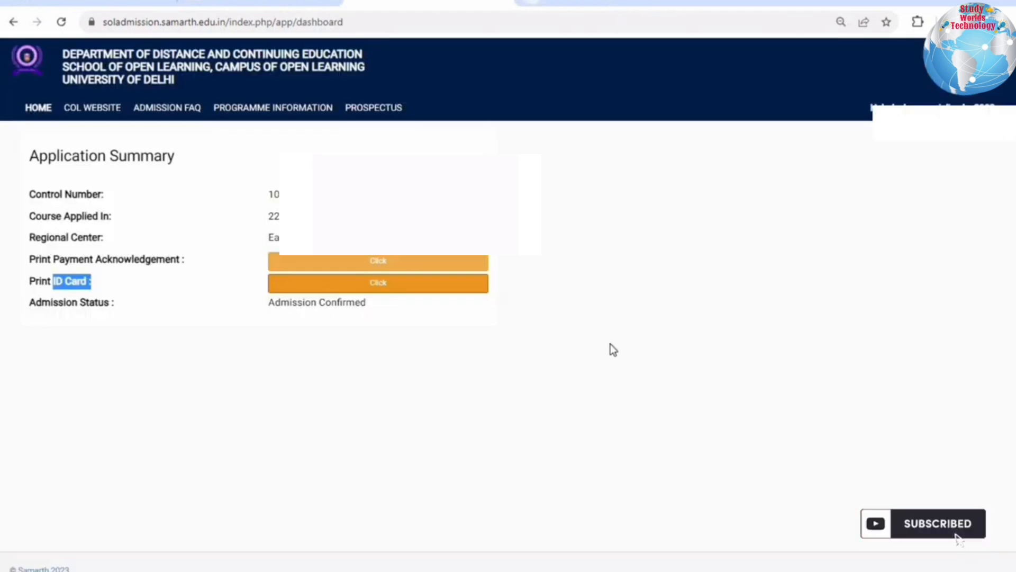